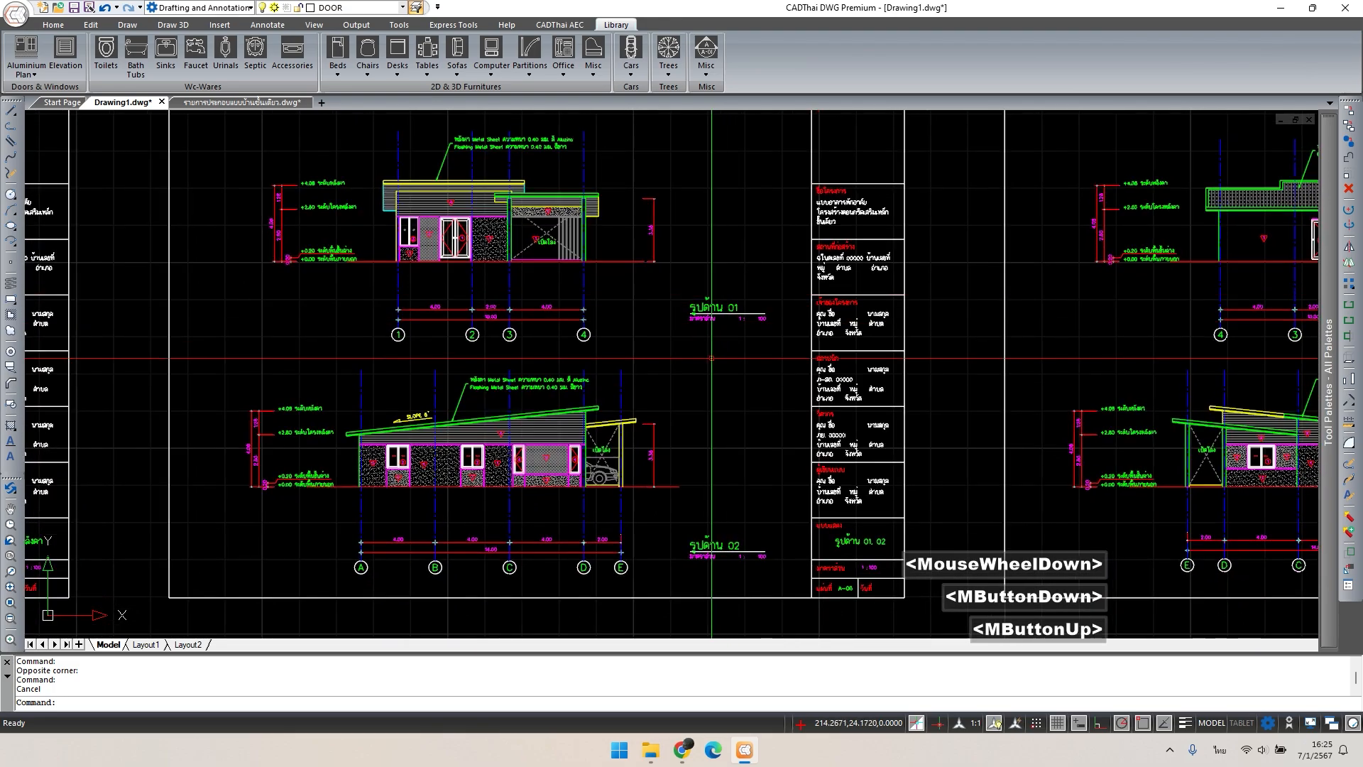
scroll(654, 405, "down", 1)
middle_click_drag(654, 405, 587, 413)
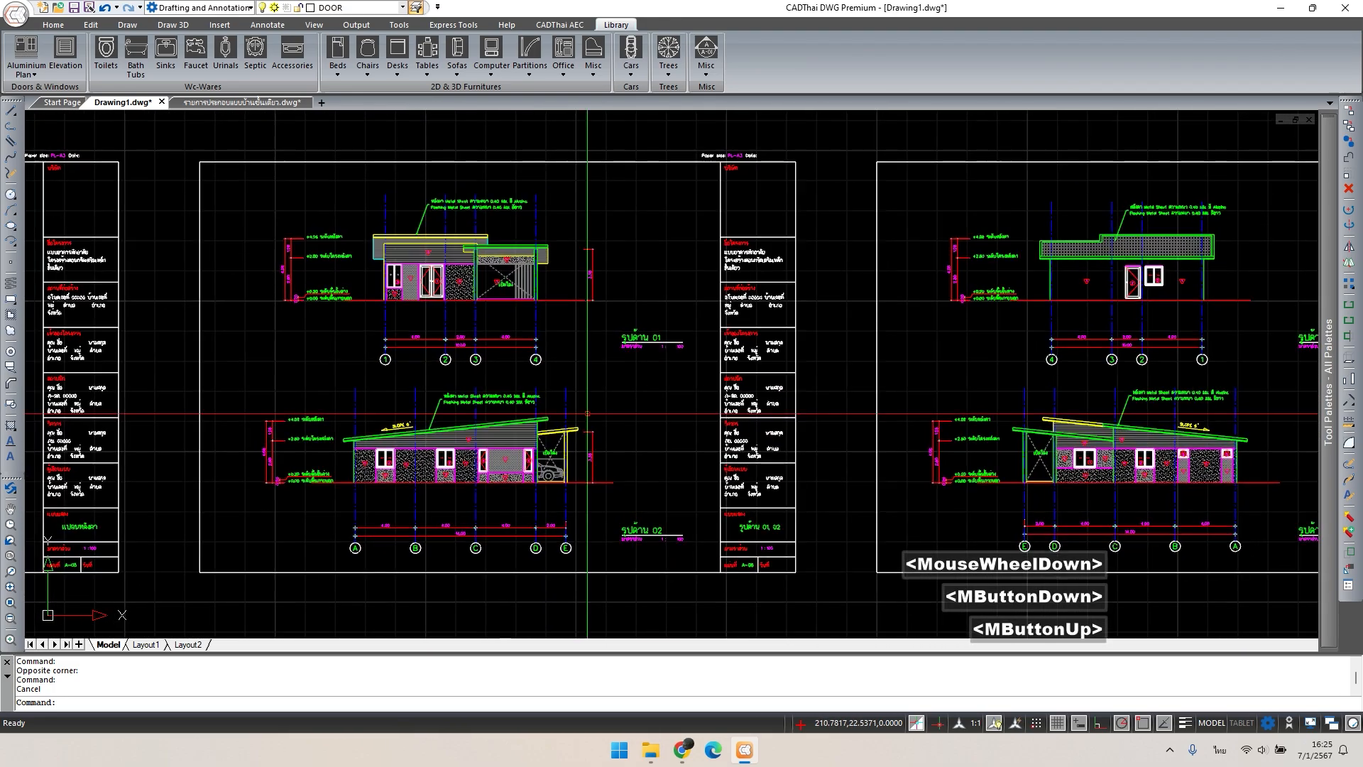
mouse_move(832, 393)
middle_mouse_down()
mouse_move(526, 389)
mouse_move(845, 392)
middle_mouse_up()
scroll(461, 259, "up", 4)
key("Escape")
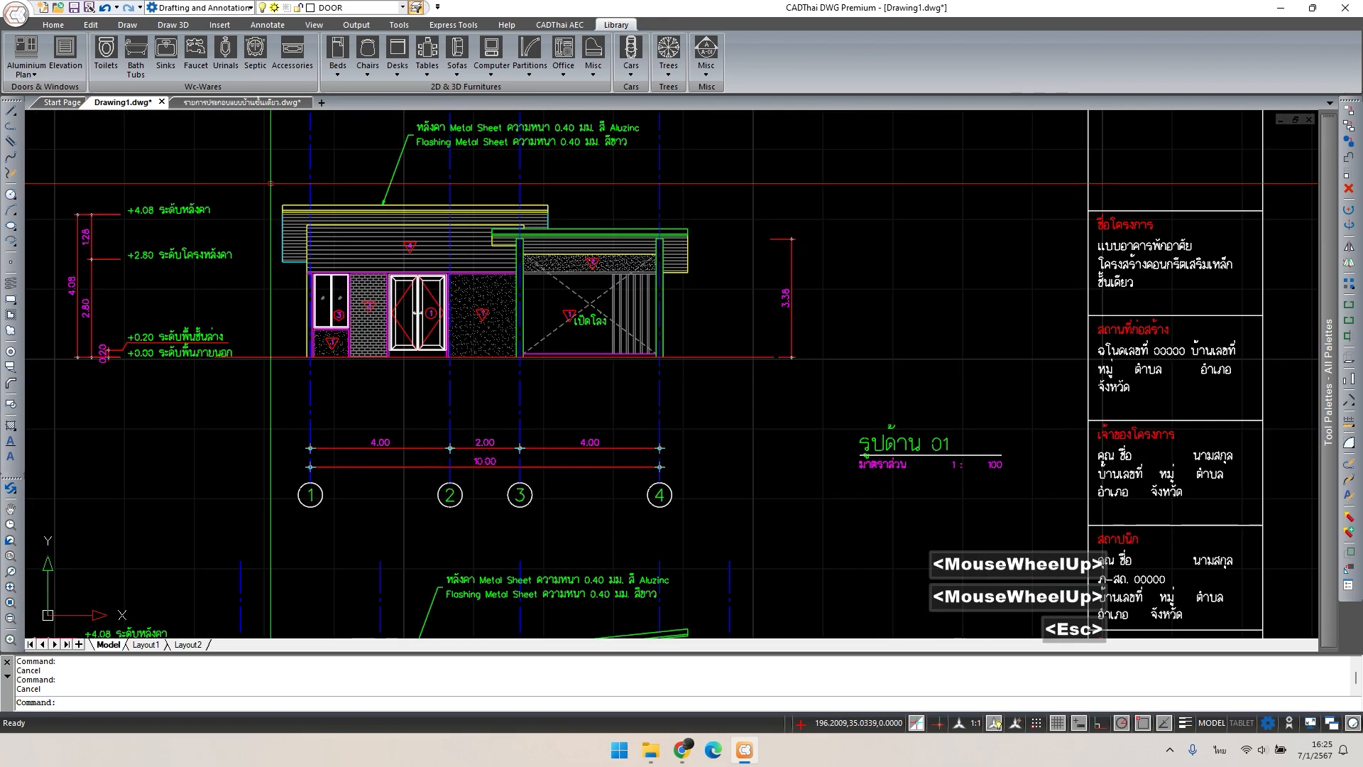
left_click(271, 184)
left_click(726, 367)
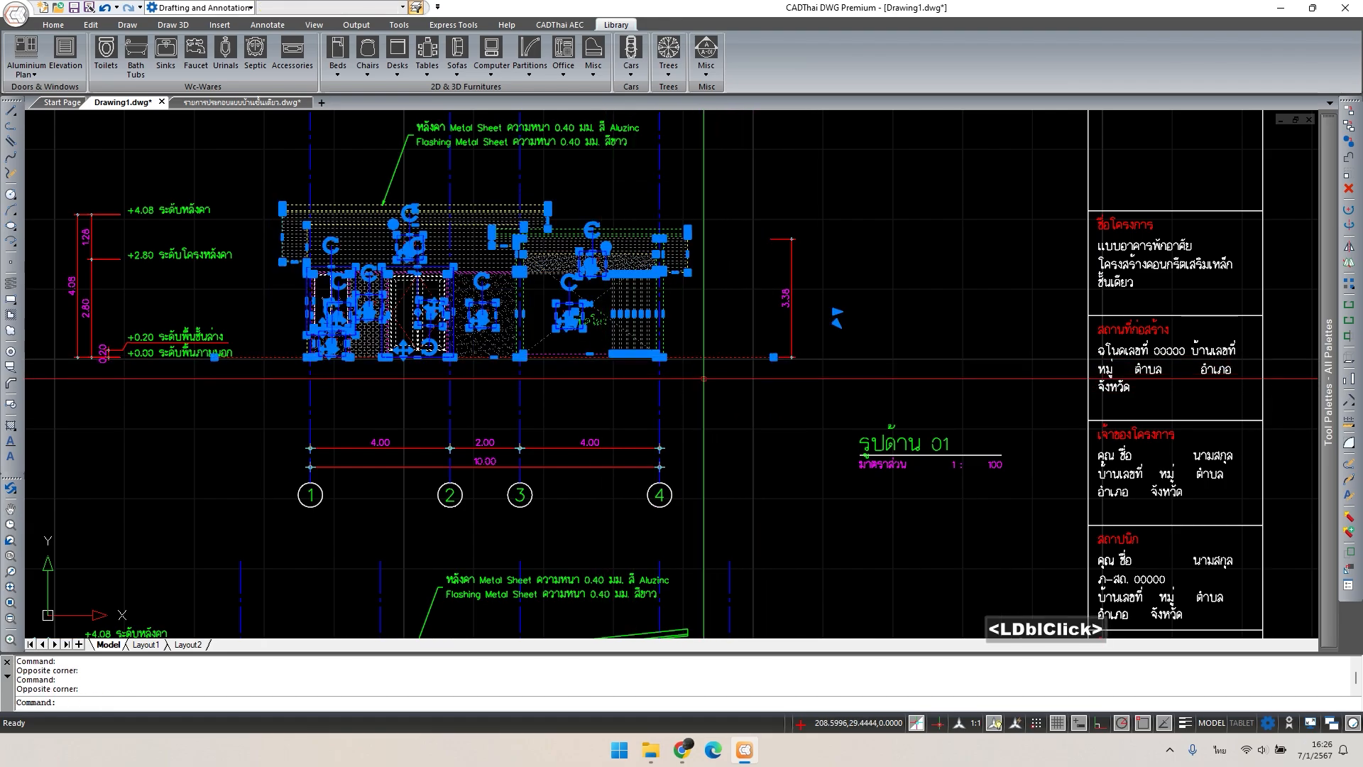
type("แ")
key("Escape")
key("Escape")
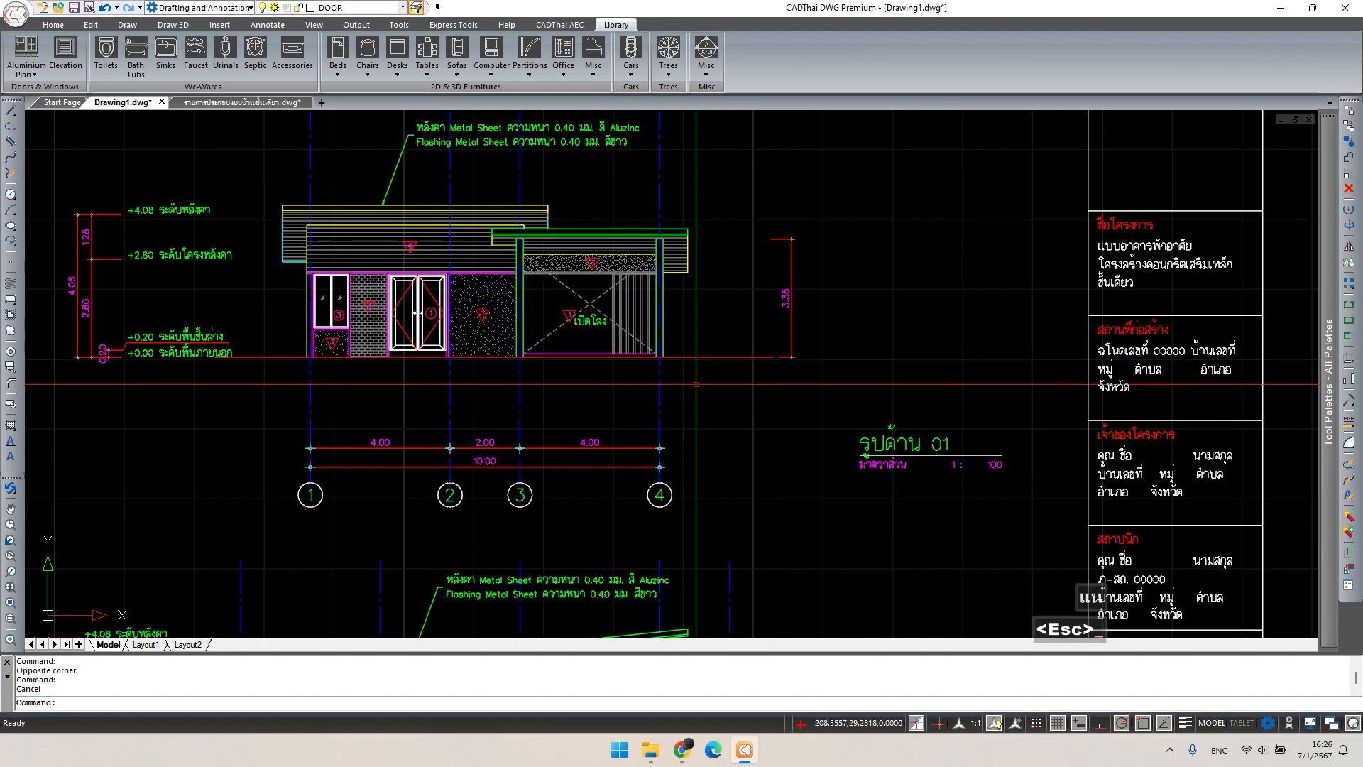
- Copy the house drawing of elevation รูปด้าน 01, without its dimensions and grid bubbles, onto the empty cover sheet หน้าปก
key("grave")
left_click(264, 192)
left_click(719, 385)
type("co")
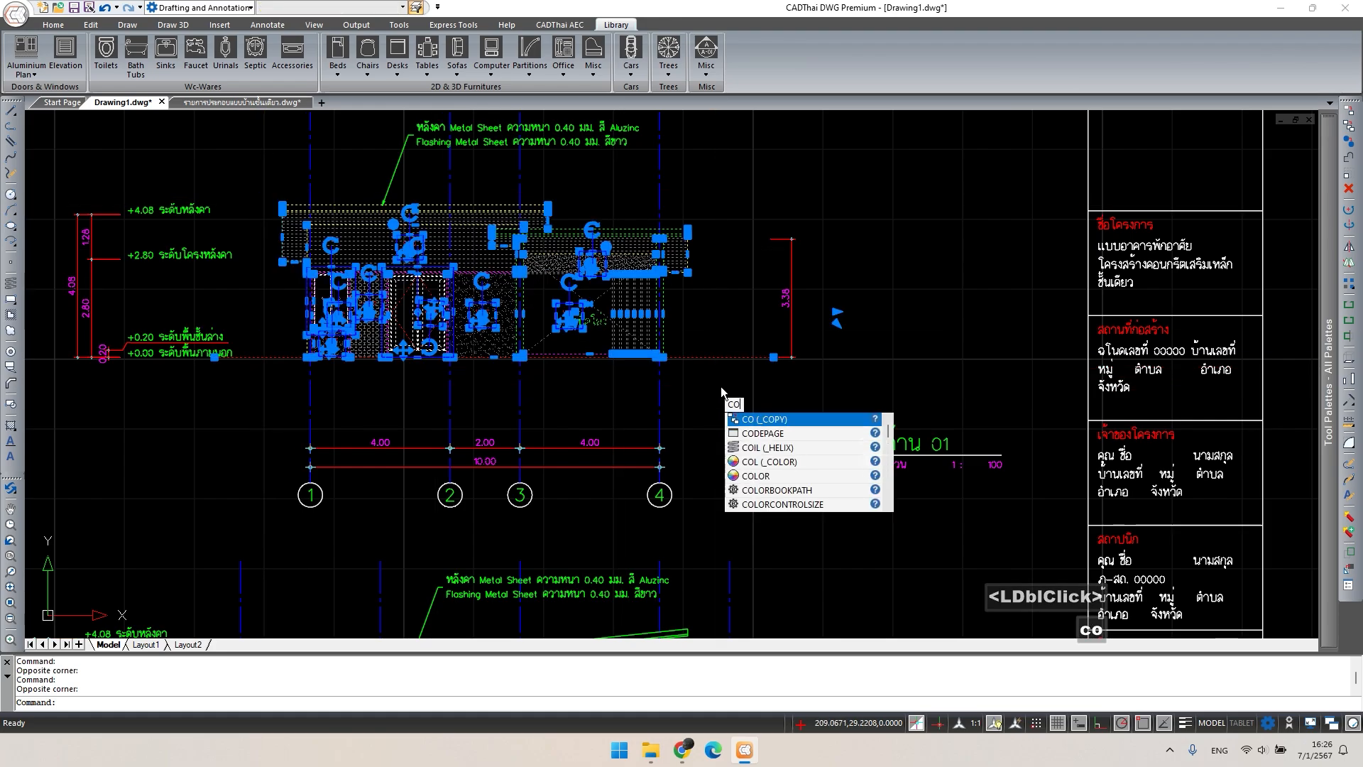
key("space")
left_click(570, 308)
scroll(420, 416, "down", 3)
scroll(419, 416, "down", 3)
middle_click_drag(420, 416, 1211, 334)
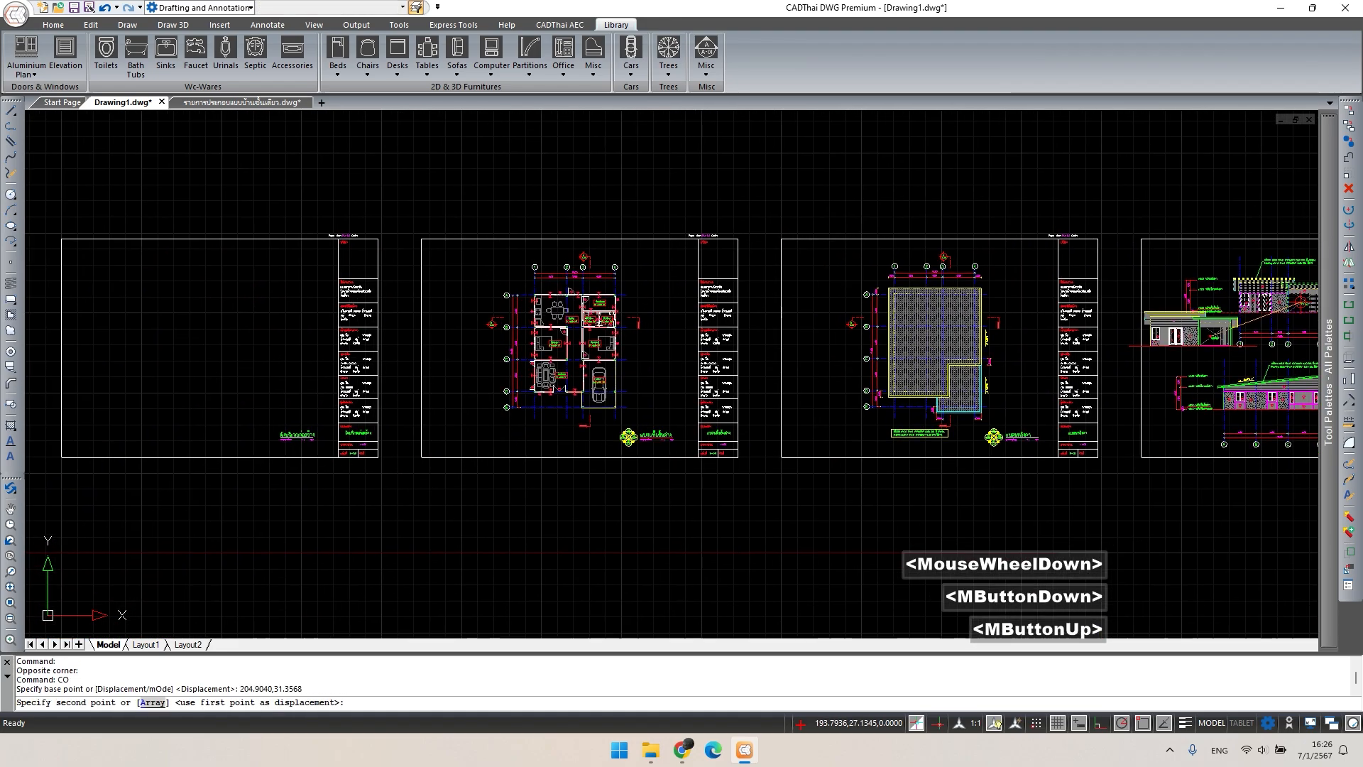
middle_click_drag(398, 363, 760, 368)
scroll(489, 344, "up", 2)
scroll(514, 355, "down", 2)
middle_click_drag(518, 356, 1251, 391)
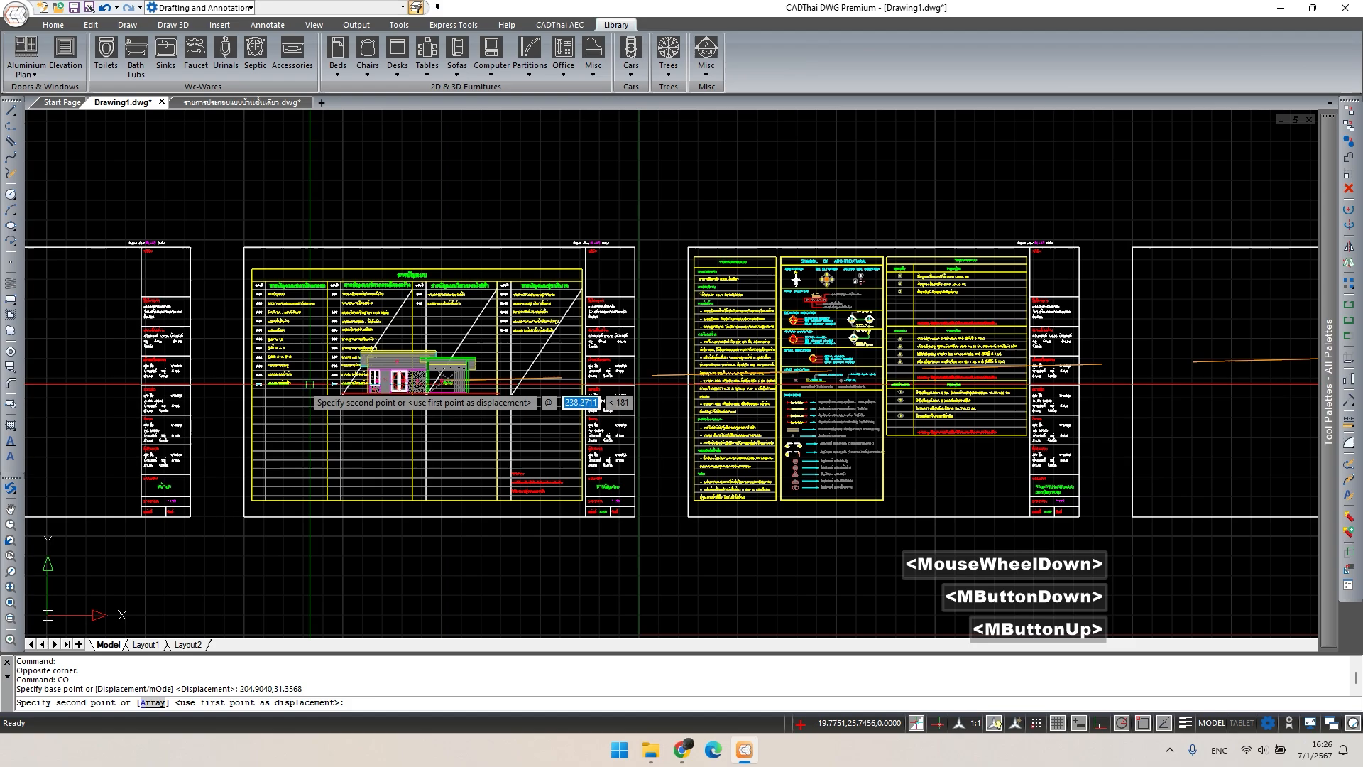
middle_click_drag(392, 384, 927, 348)
left_click(529, 346)
left_click(530, 346)
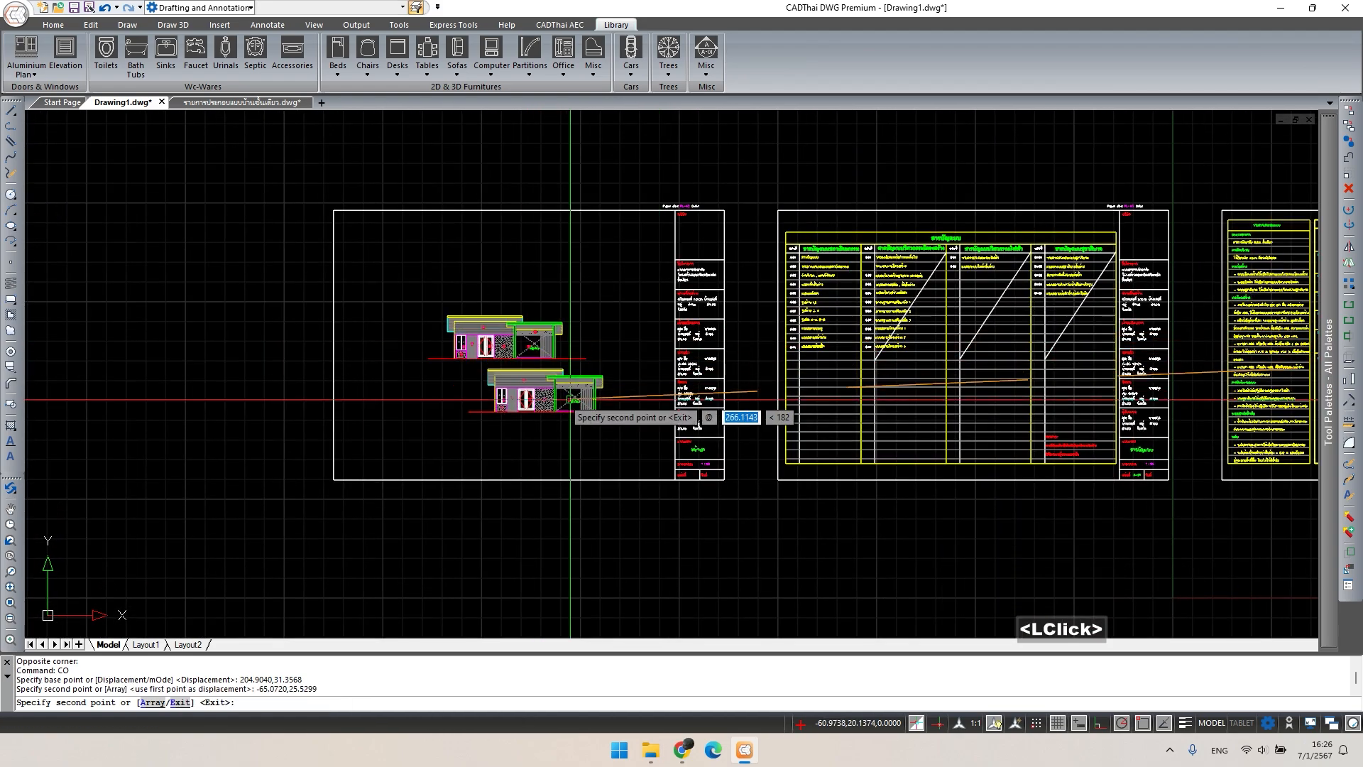
key("space")
- Delete the window tag and the material tag below the window in the copied elevation
scroll(497, 351, "up", 2)
left_click(367, 380)
key("Delete")
left_click(368, 380)
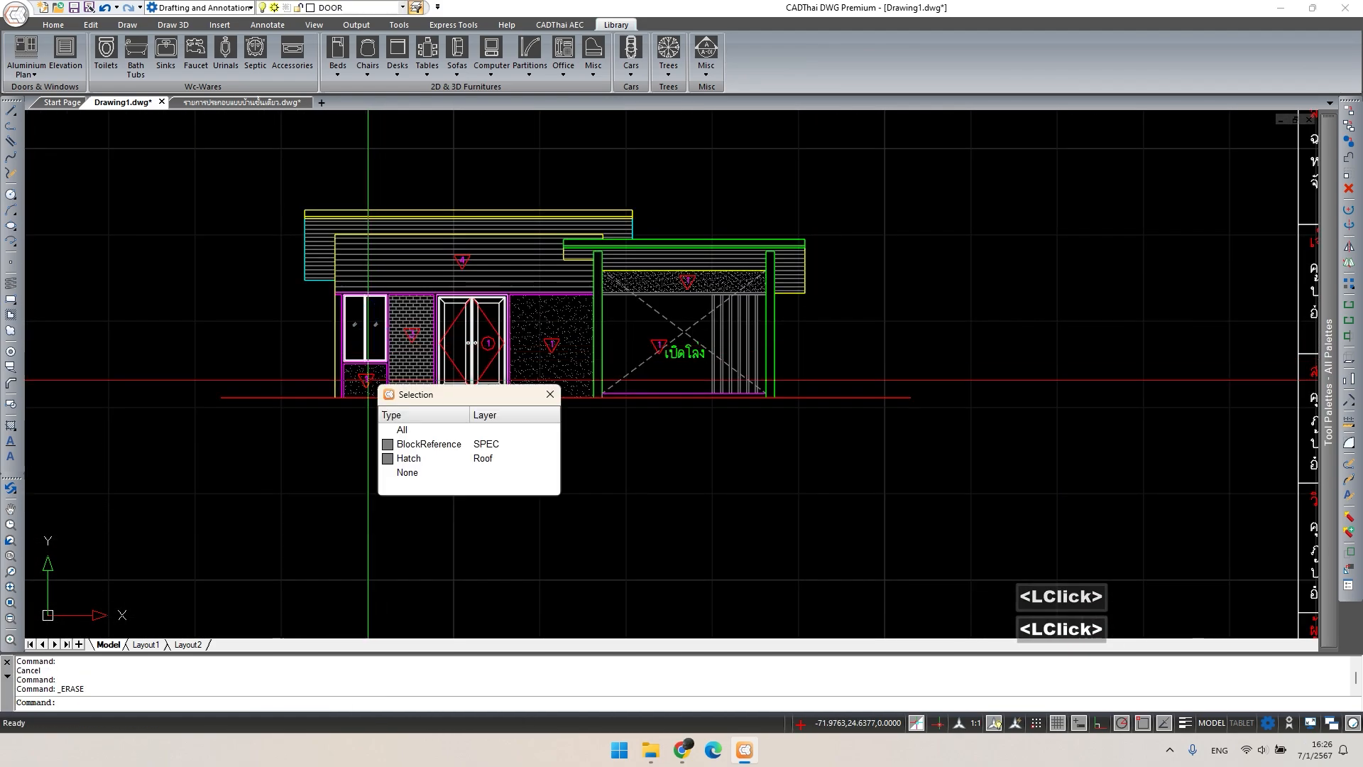
key("Delete")
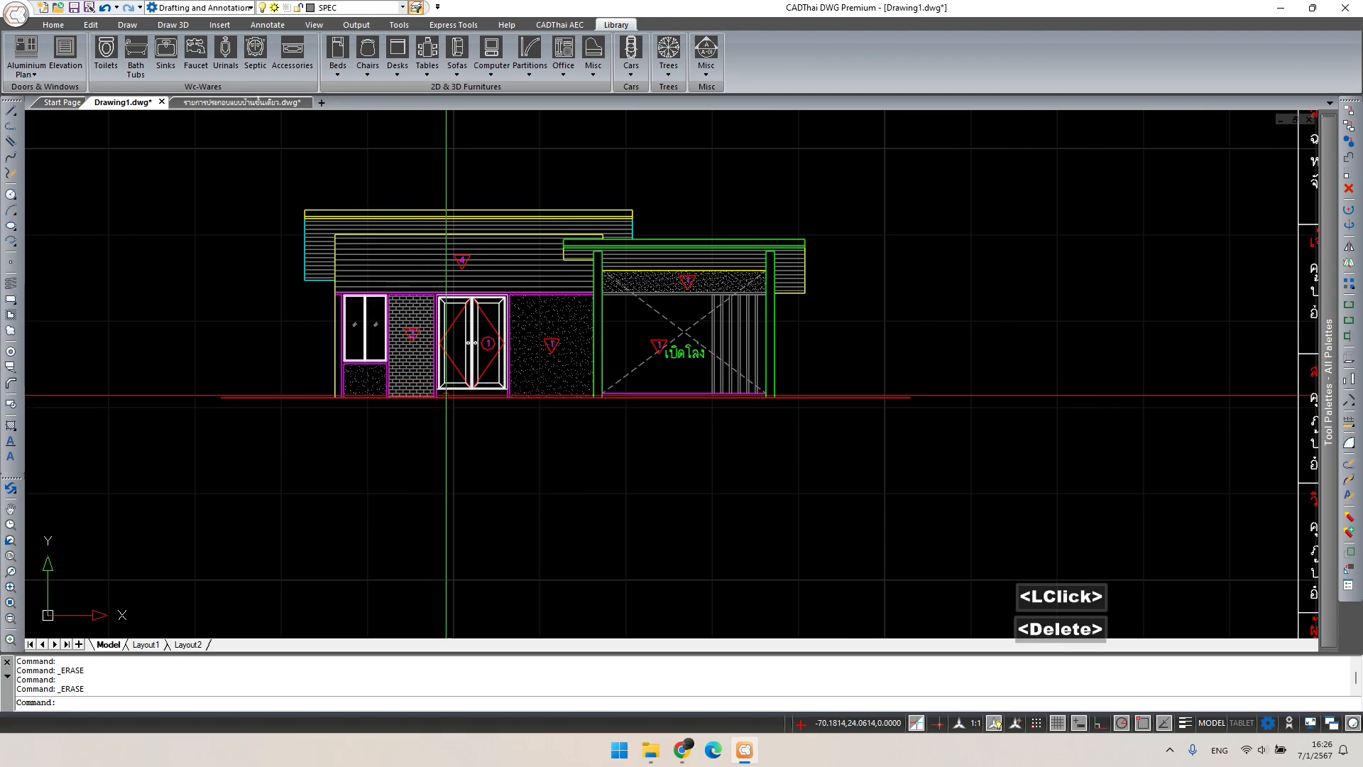
- Delete the door tag and the material tags on the brick wall, the plaster wall and the horizontal siding
scroll(435, 327, "up", 3)
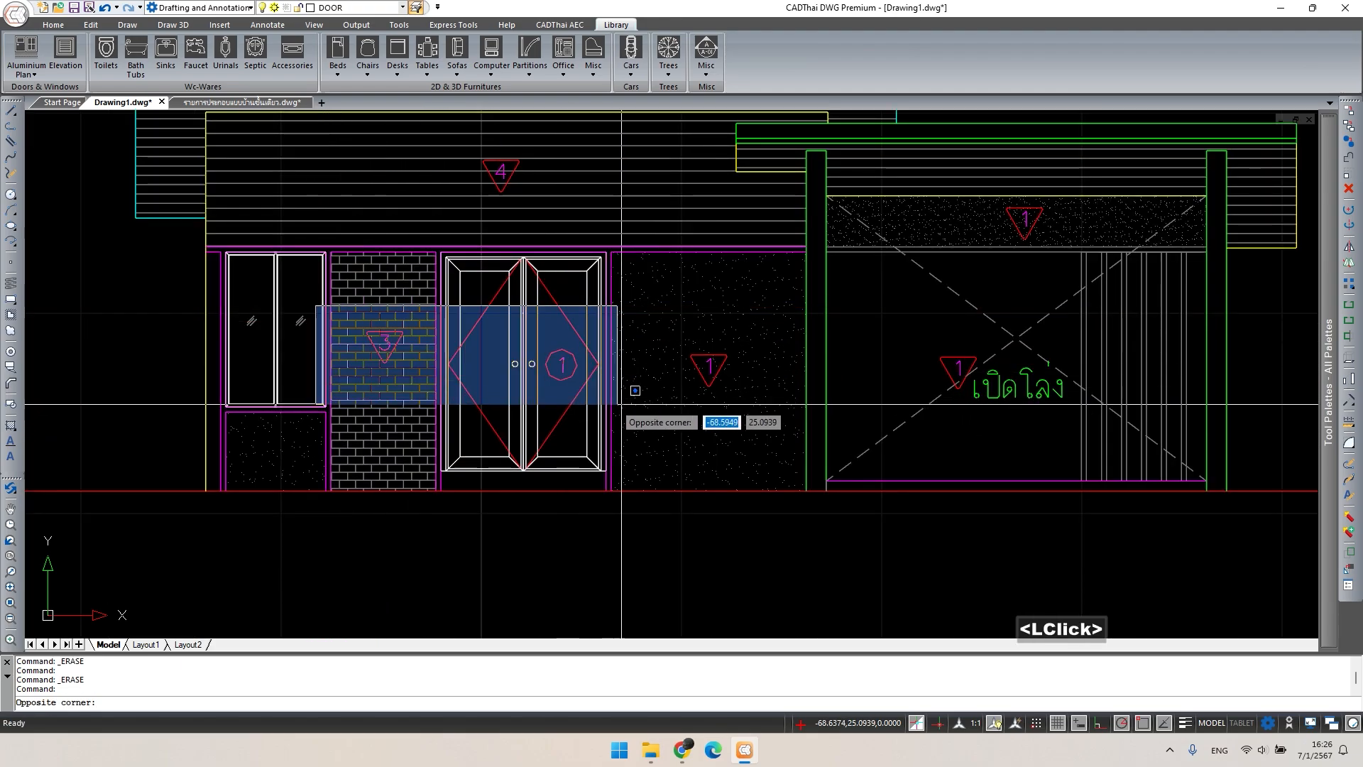
left_click(587, 390)
key("Delete")
left_click(663, 332)
left_click(769, 421)
key("Delete")
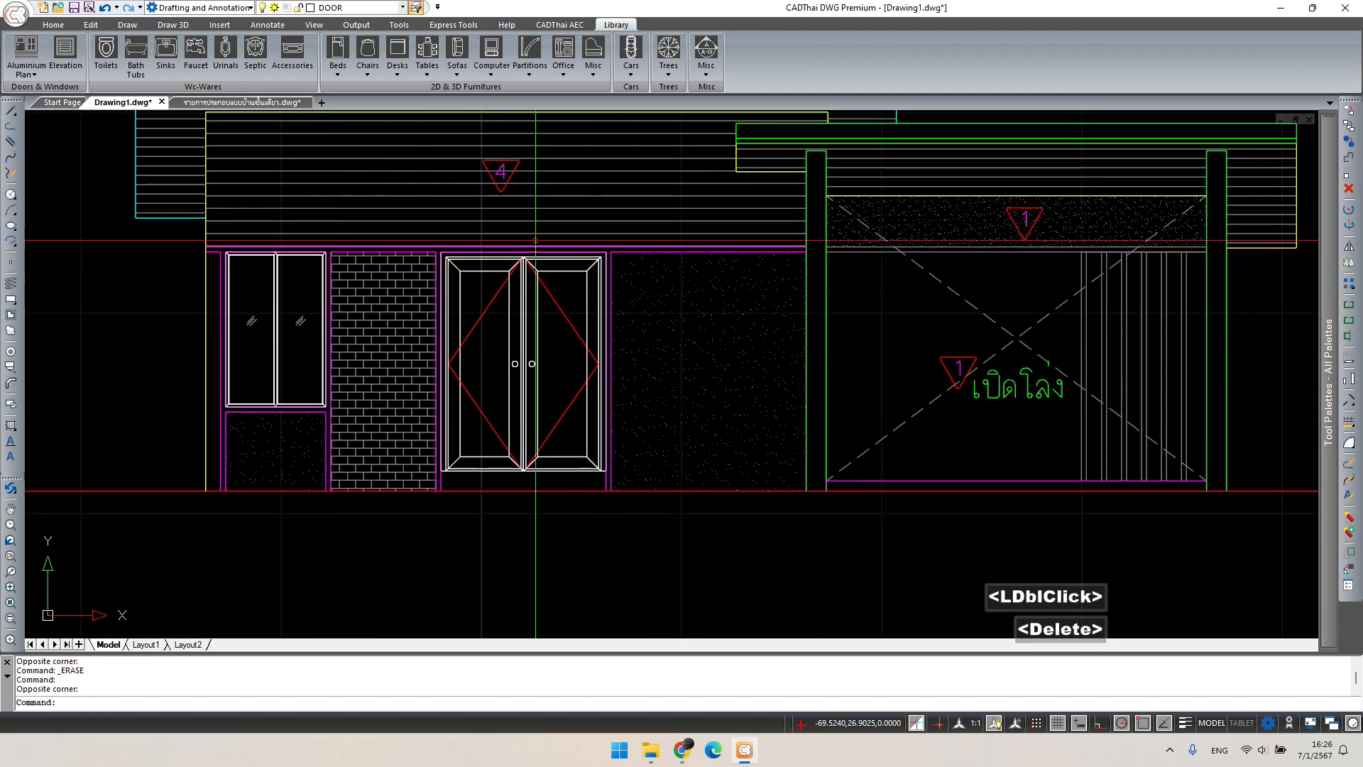
left_click(501, 173)
key("Delete")
- Delete the carport's two material tags and the เปิดโล่ง label from the copied elevation
middle_click_drag(884, 255, 583, 303)
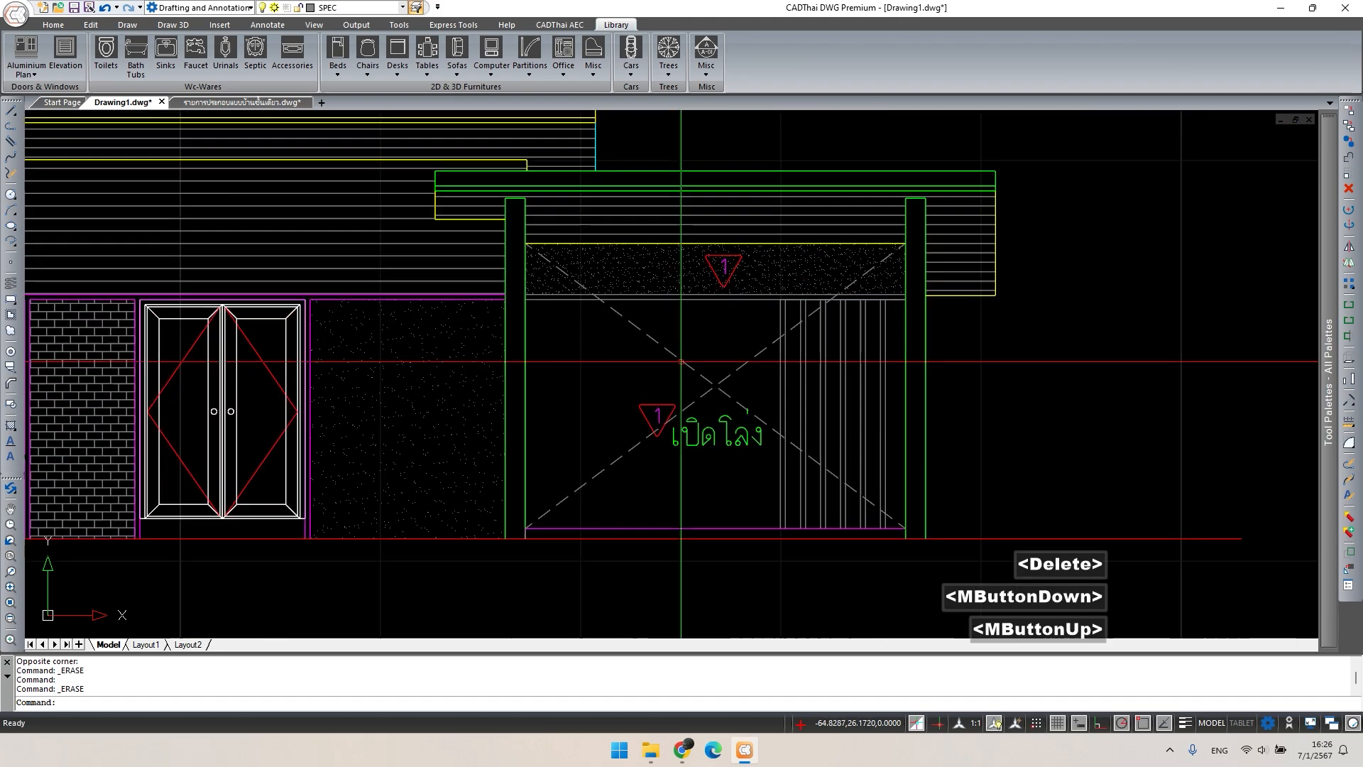
left_click(723, 269)
key("Delete")
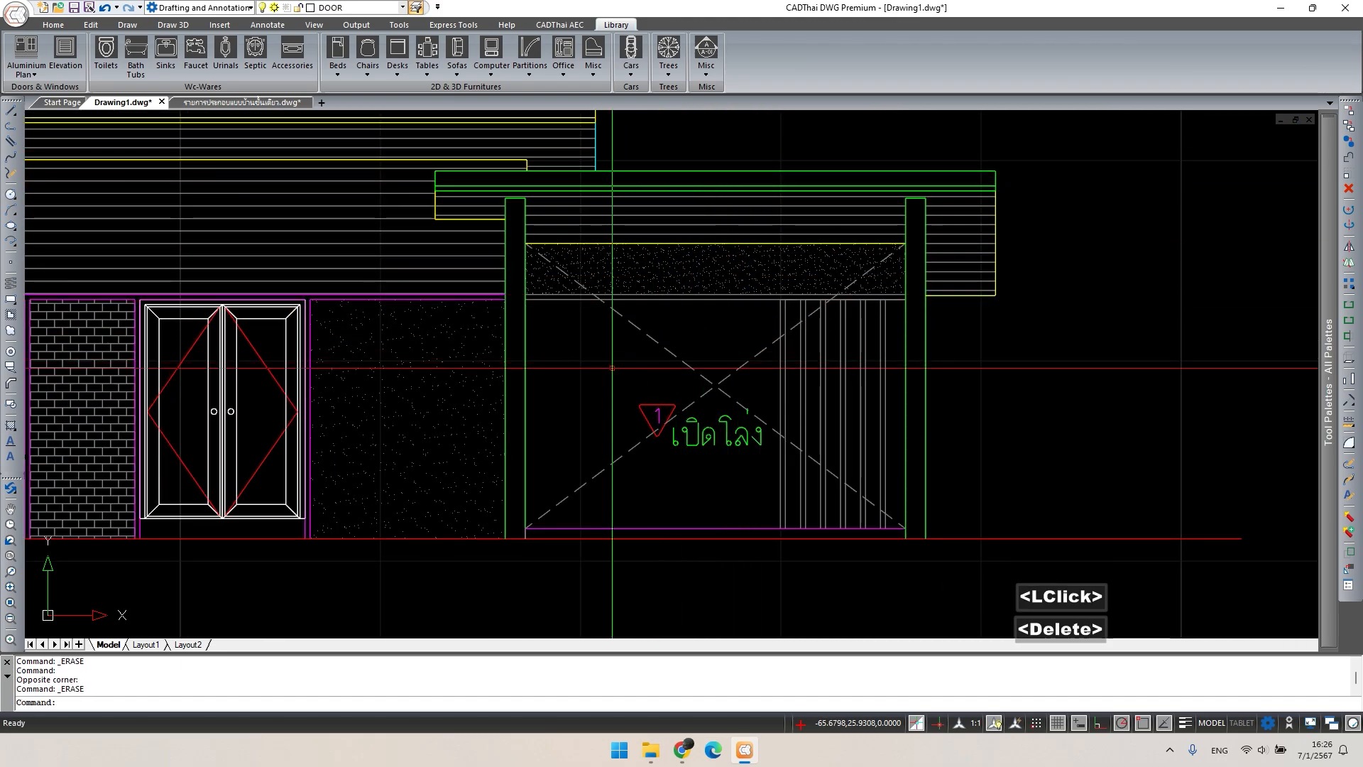
left_click(609, 371)
left_click(710, 444)
key("Delete")
scroll(725, 467, "down", 2)
scroll(724, 465, "down", 1)
middle_click_drag(724, 465, 686, 453)
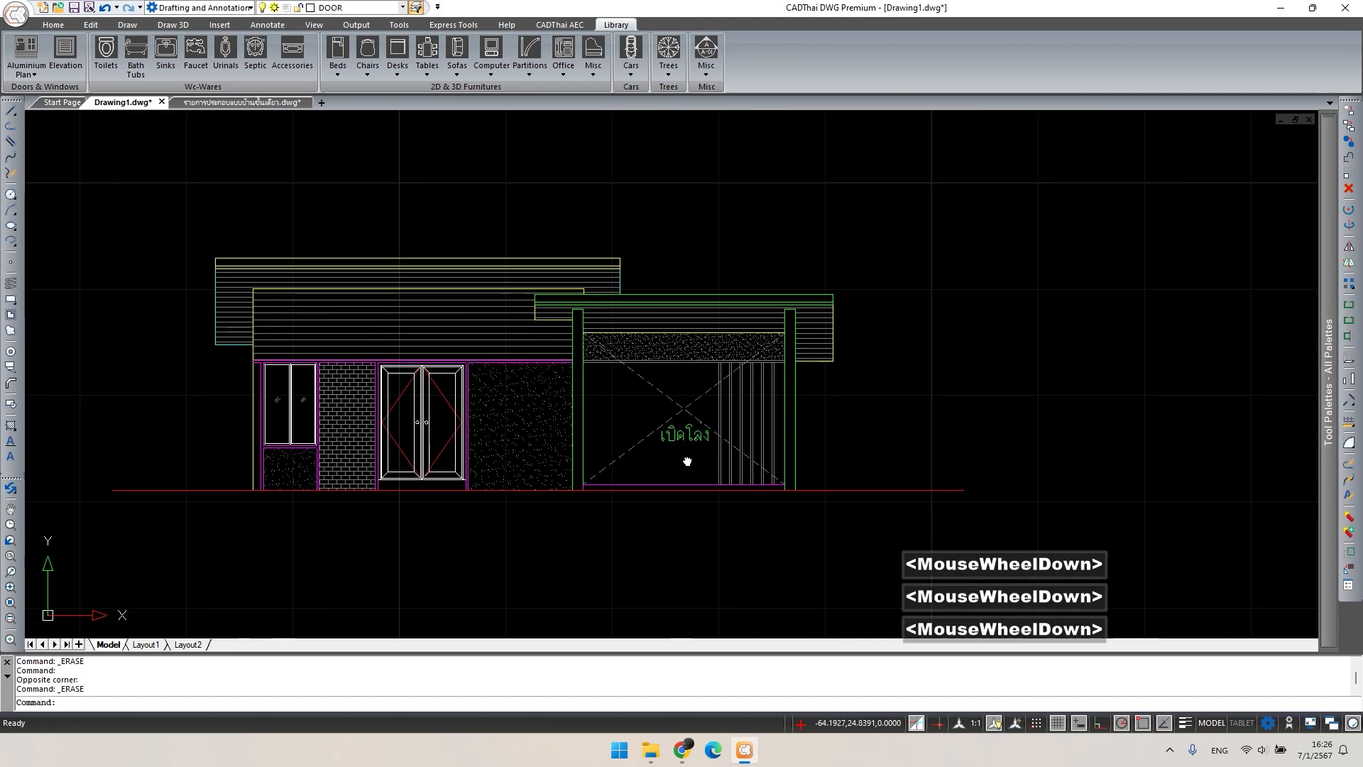
- Scale the whole copied elevation by a factor of 2 about a base point on its ground line
left_click(774, 234)
left_click(192, 482)
scroll(395, 456, "down", 2)
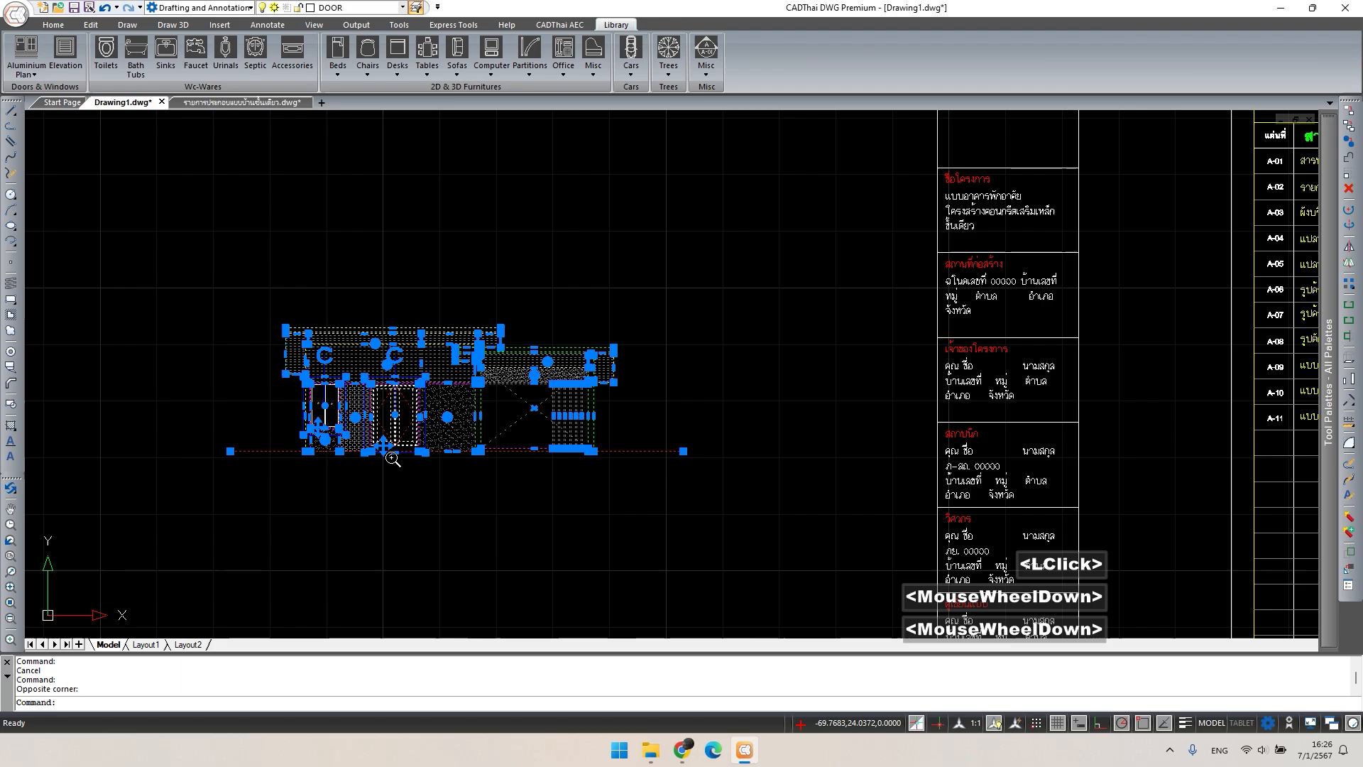
scroll(396, 456, "down", 1)
middle_click_drag(395, 457, 456, 373)
type("sc")
key("space")
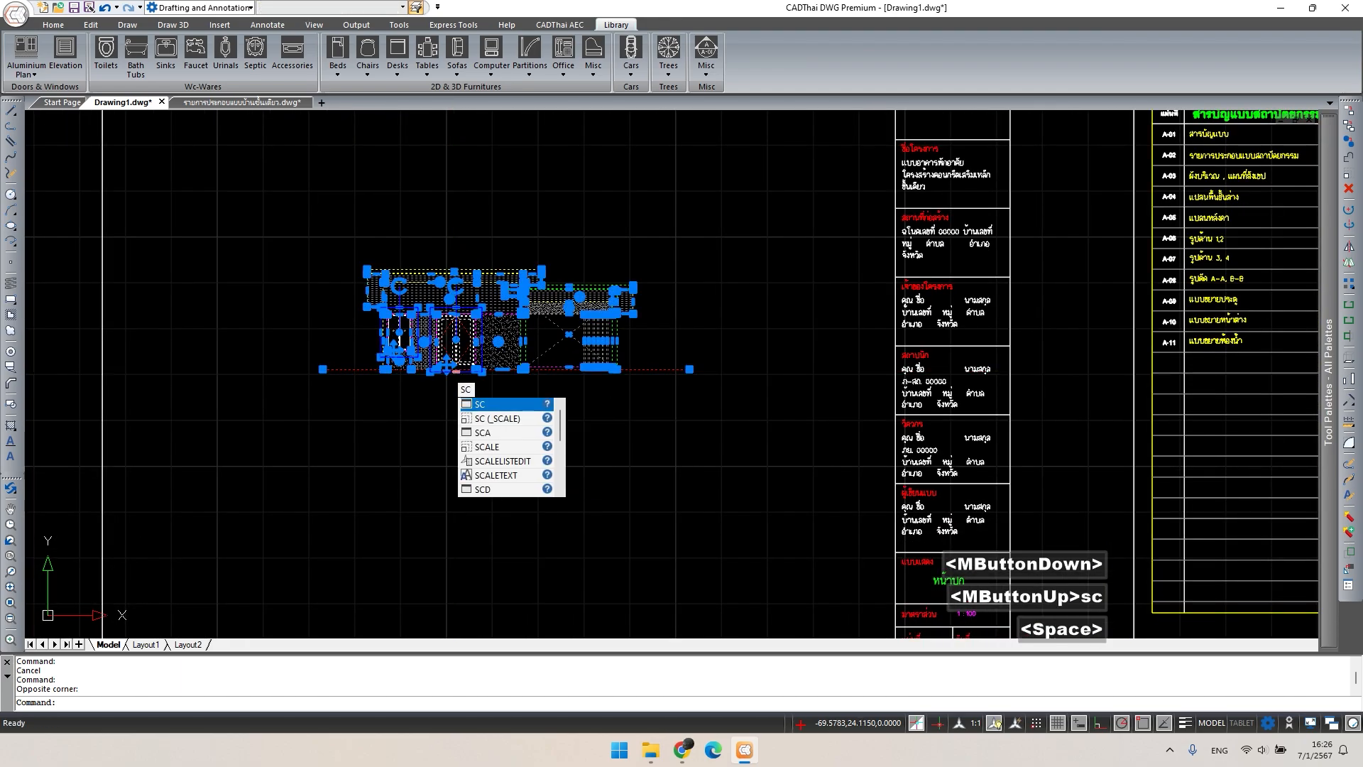
scroll(497, 376, "down", 2)
left_click(500, 377)
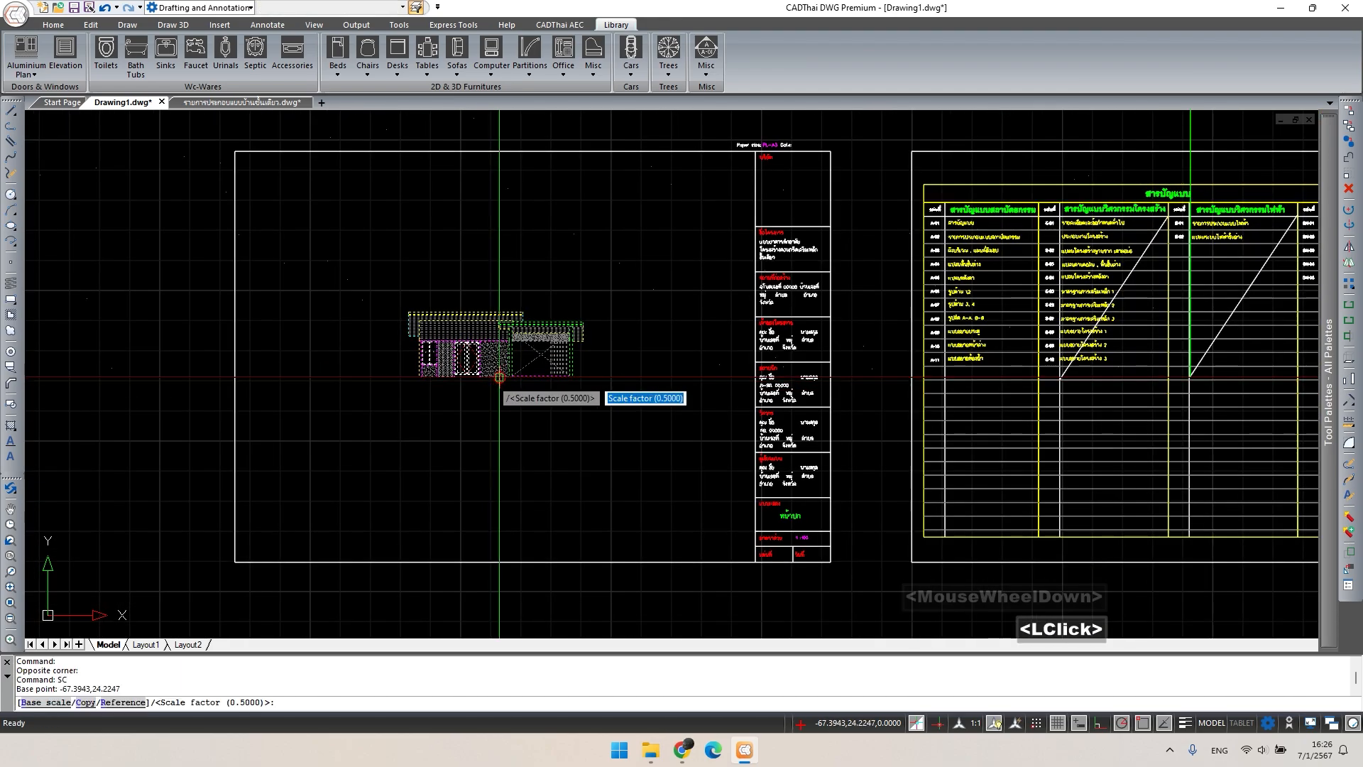
type("2")
key("Return")
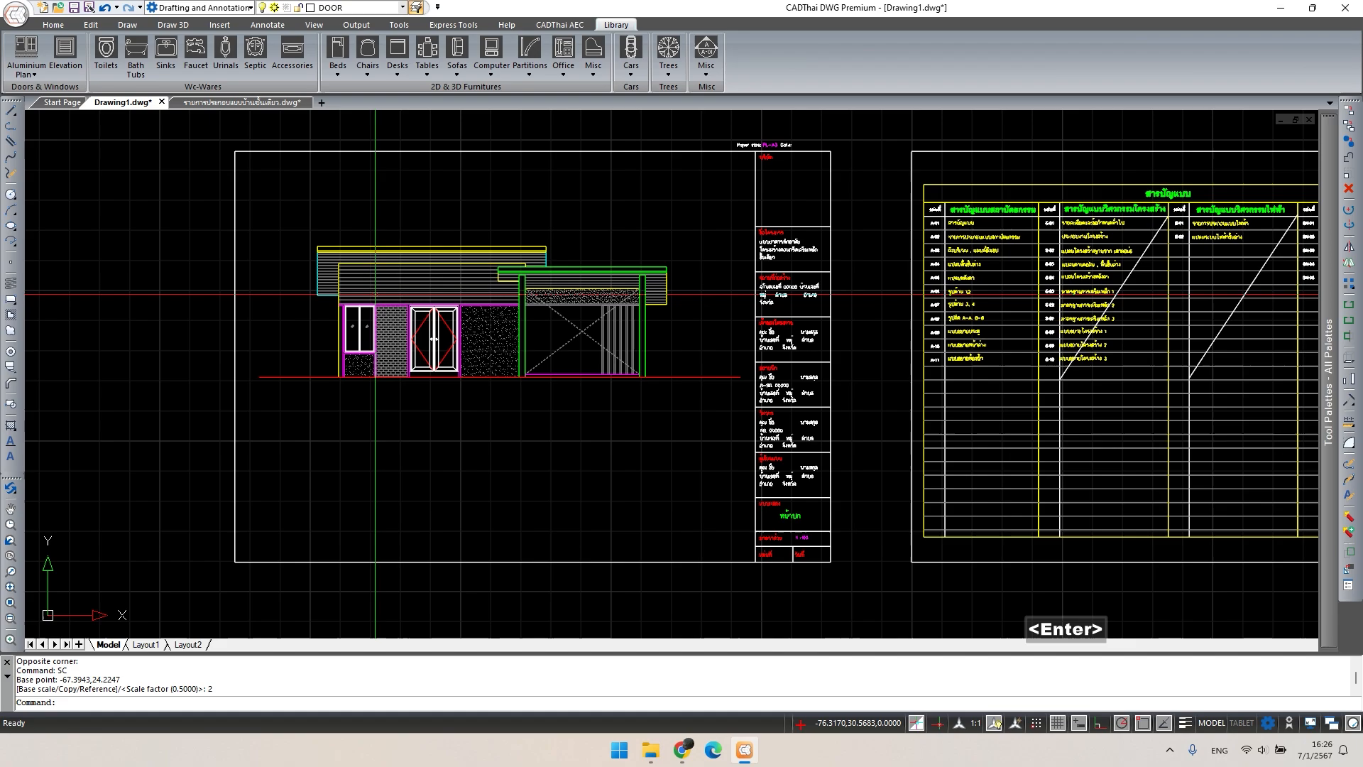
- Move the enlarged elevation down slightly so it sits nearer the middle of the cover sheet
key("Escape")
left_click(169, 220)
left_click(753, 426)
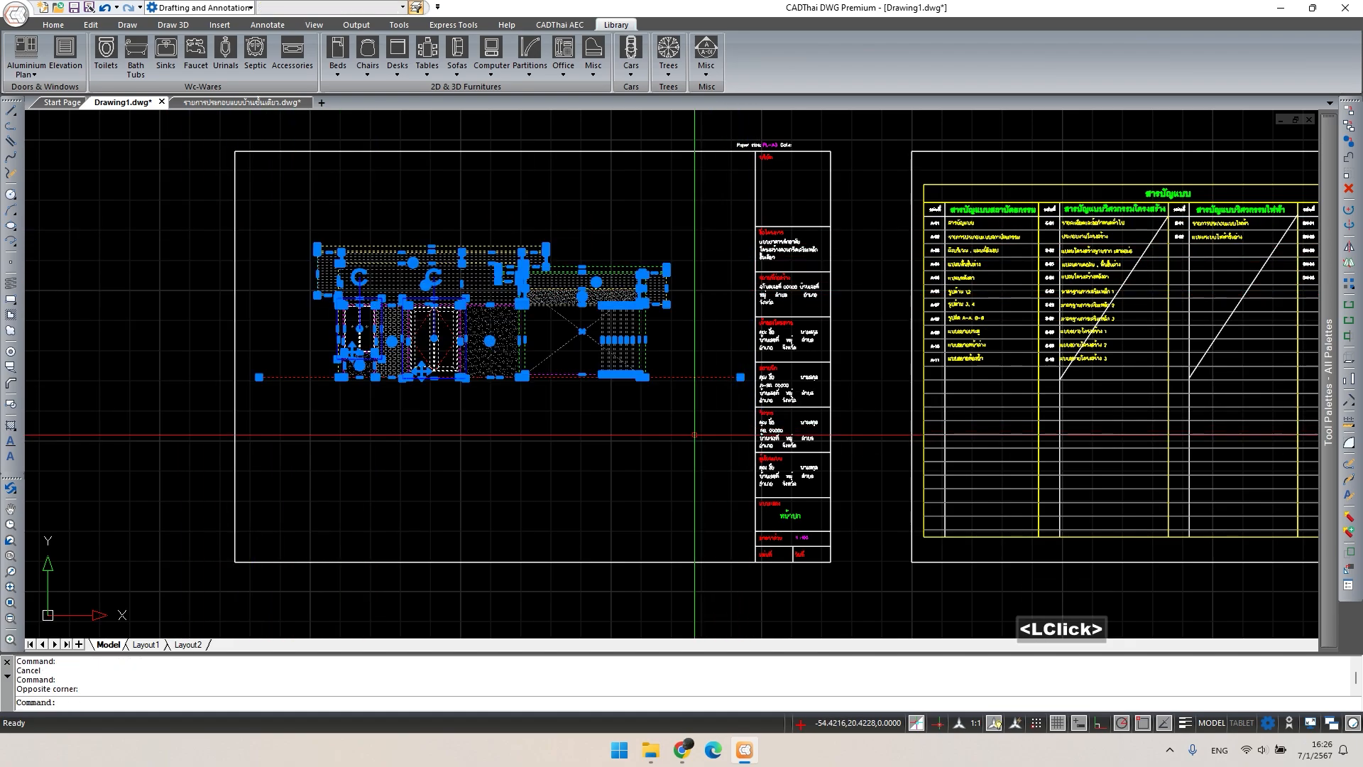
type("m")
key("space")
left_click(679, 403)
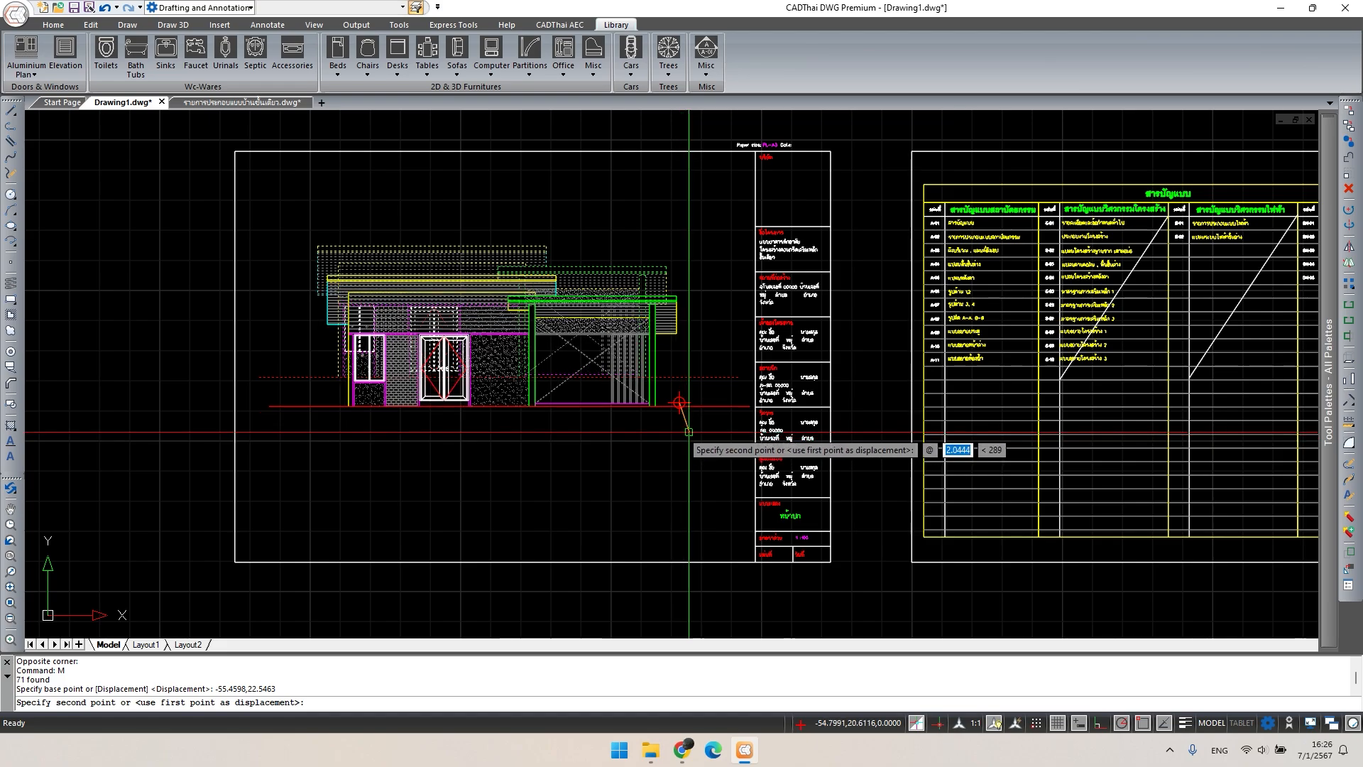
left_click(685, 432)
middle_click_drag(561, 378, 568, 400)
key("Escape")
key("Escape")
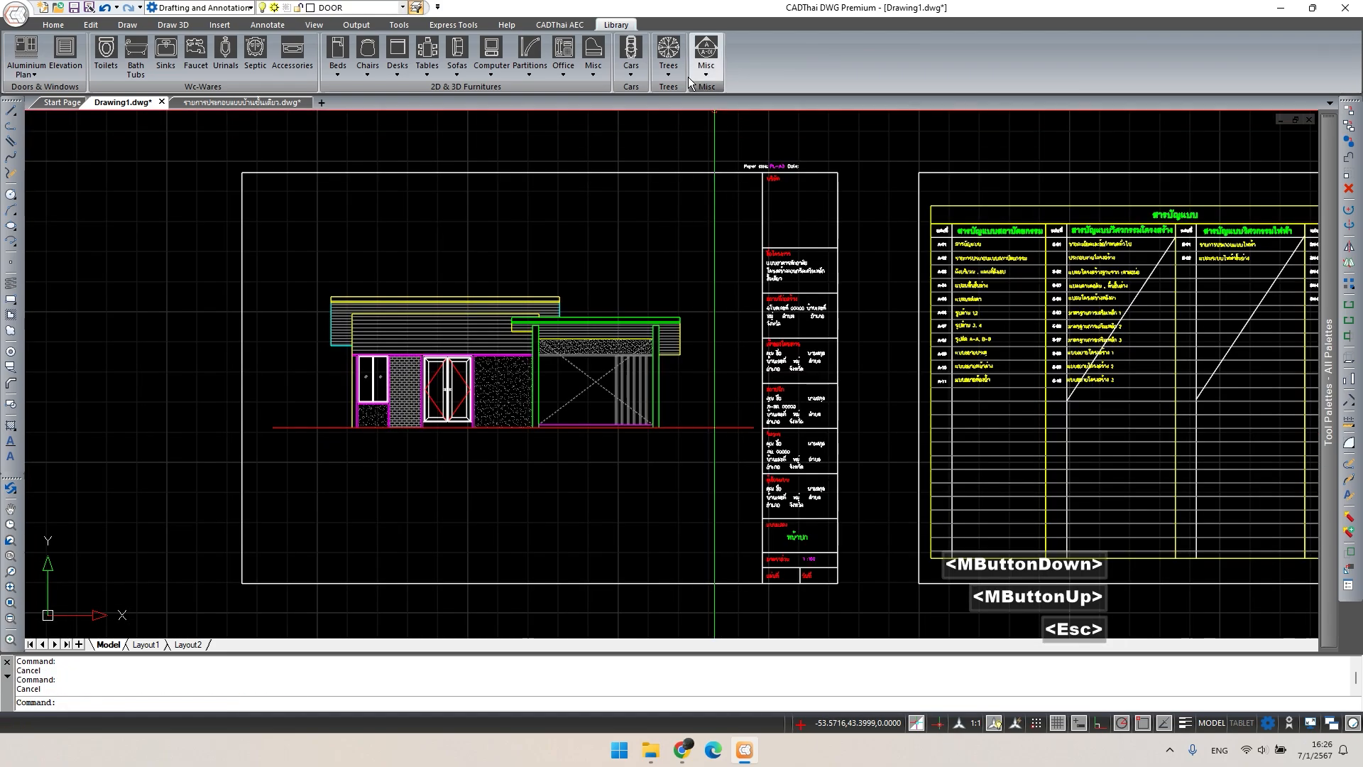
- Insert the TREE-E36 tree elevation at the left end of the house's ground line
left_click(671, 66)
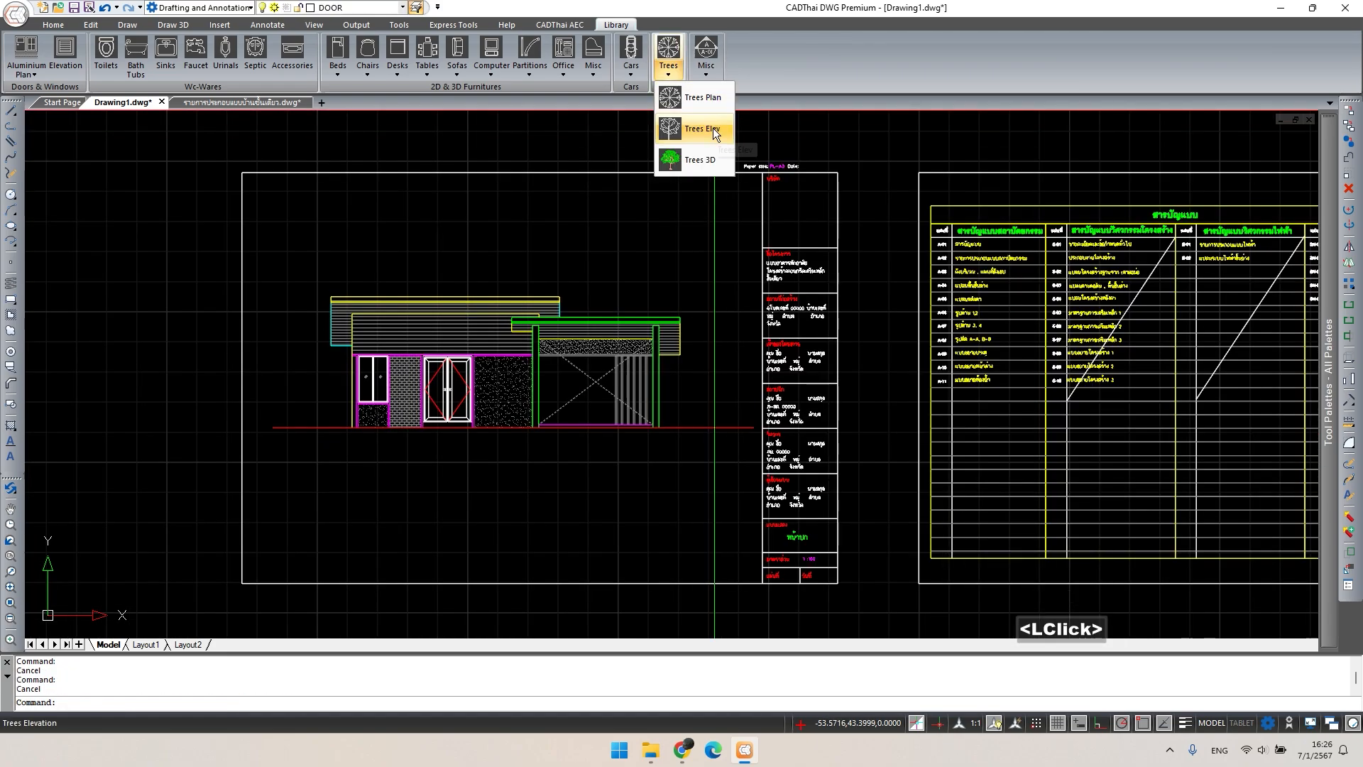
left_click(670, 131)
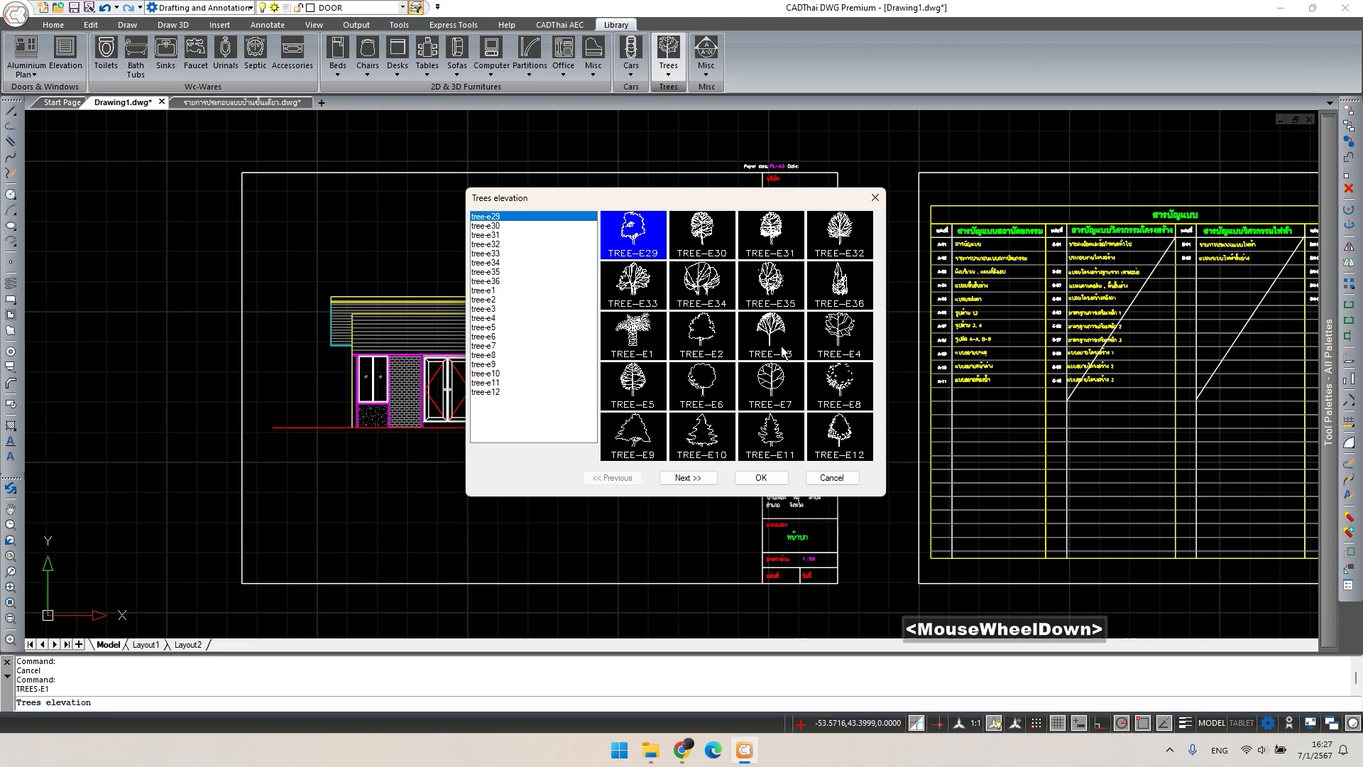
left_click(680, 479)
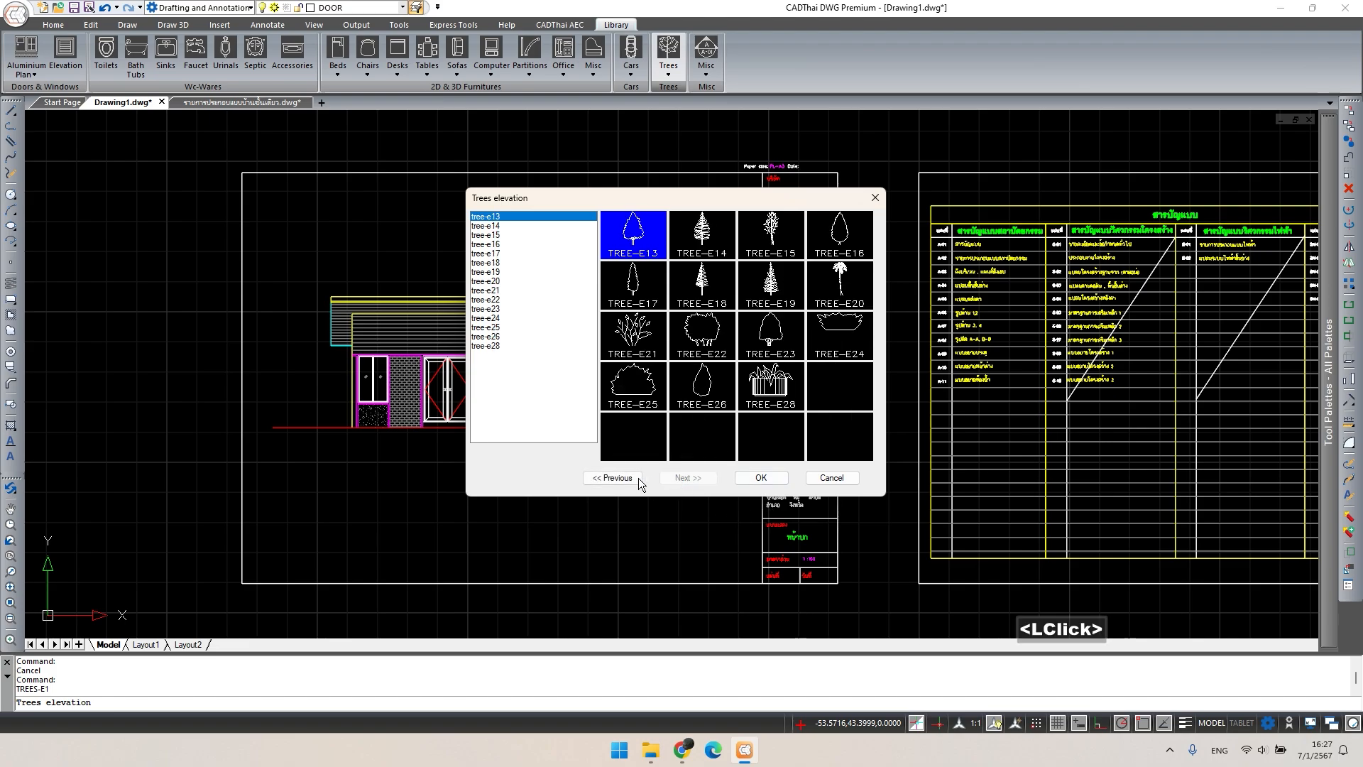
left_click(613, 479)
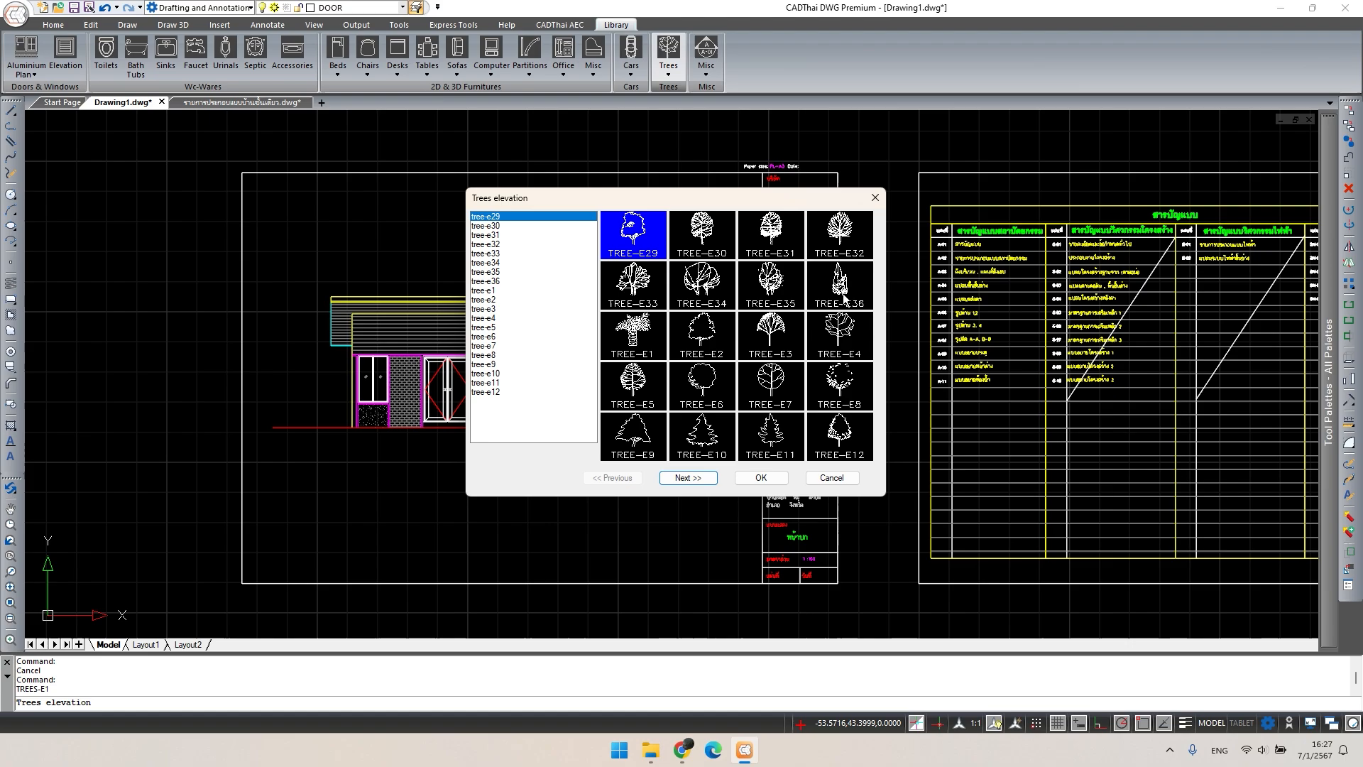
left_click(845, 299)
left_click(774, 482)
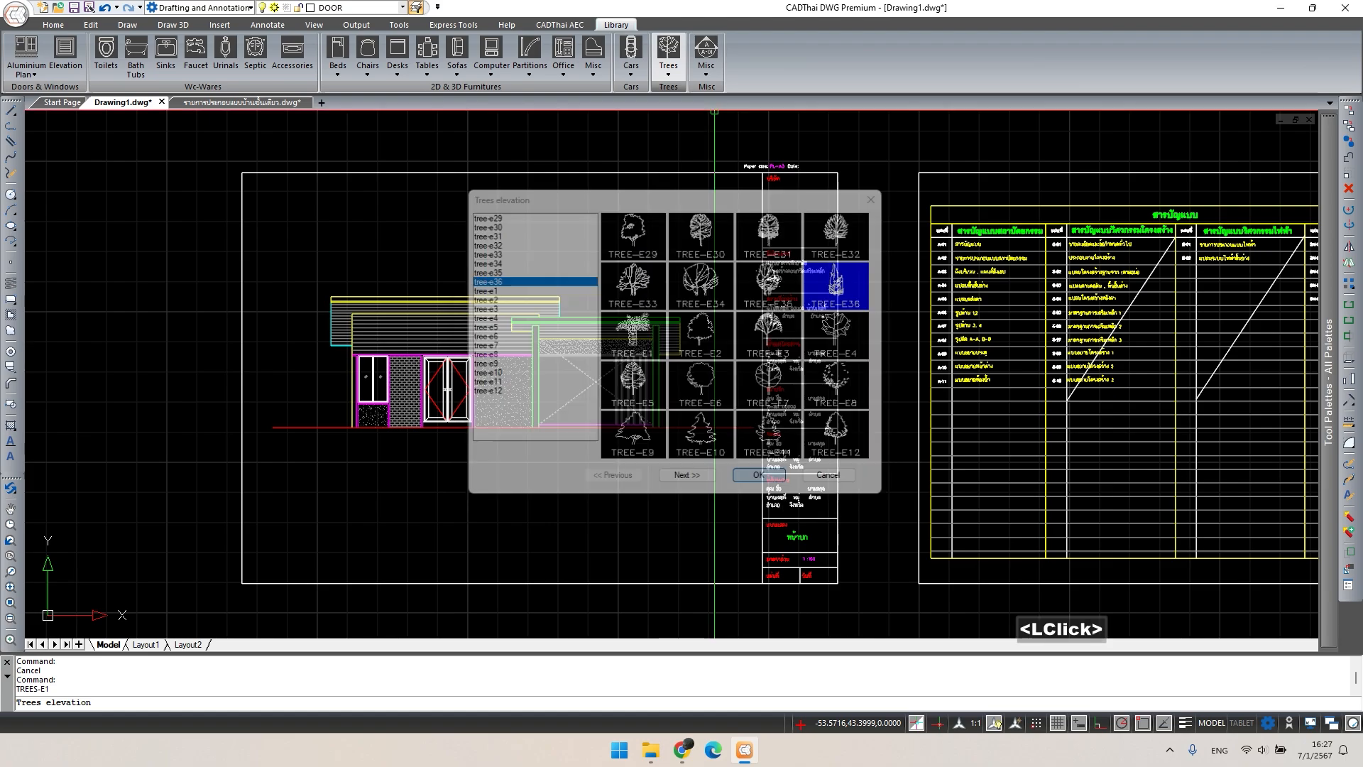
left_click(272, 427)
- Scale the inserted tree by a factor of .7 about its insertion point on the ground line
left_click(272, 426)
scroll(271, 426, "up", 3)
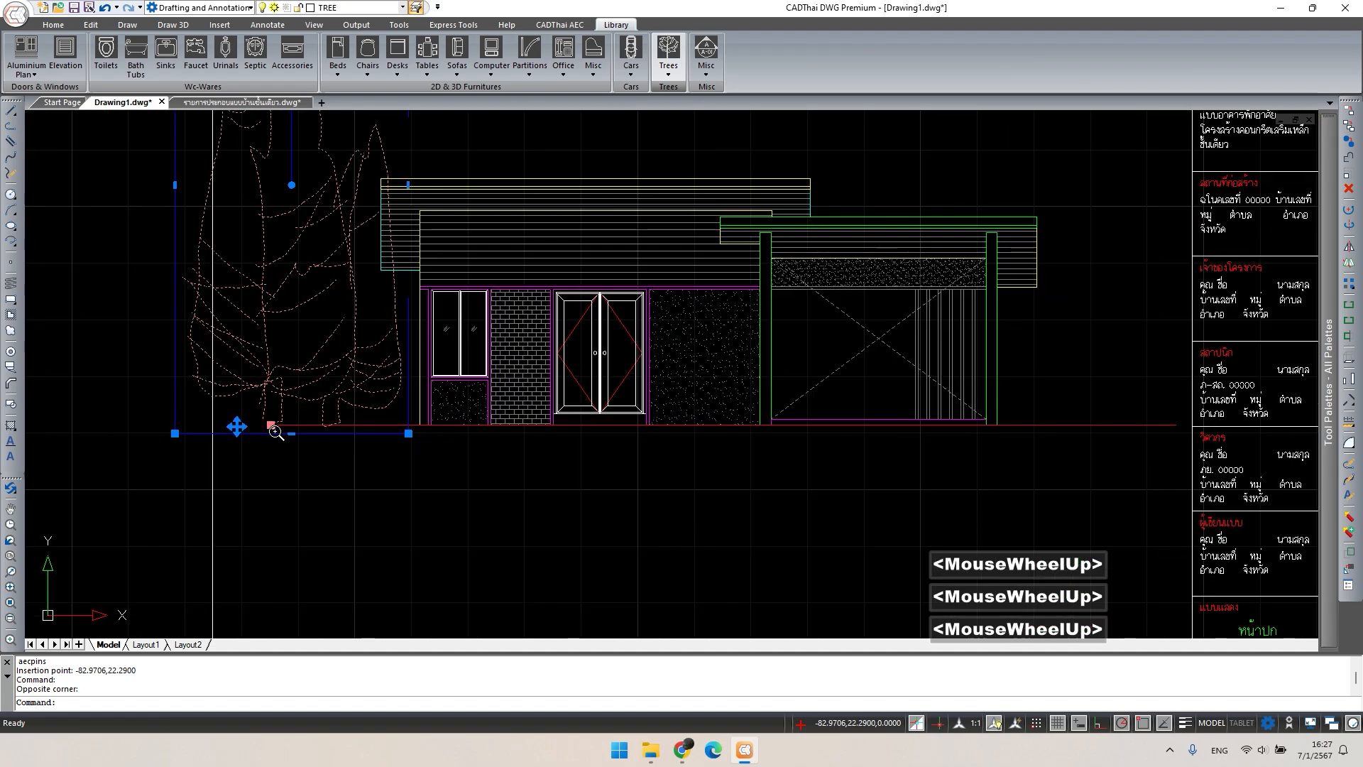
type("sc")
key("space")
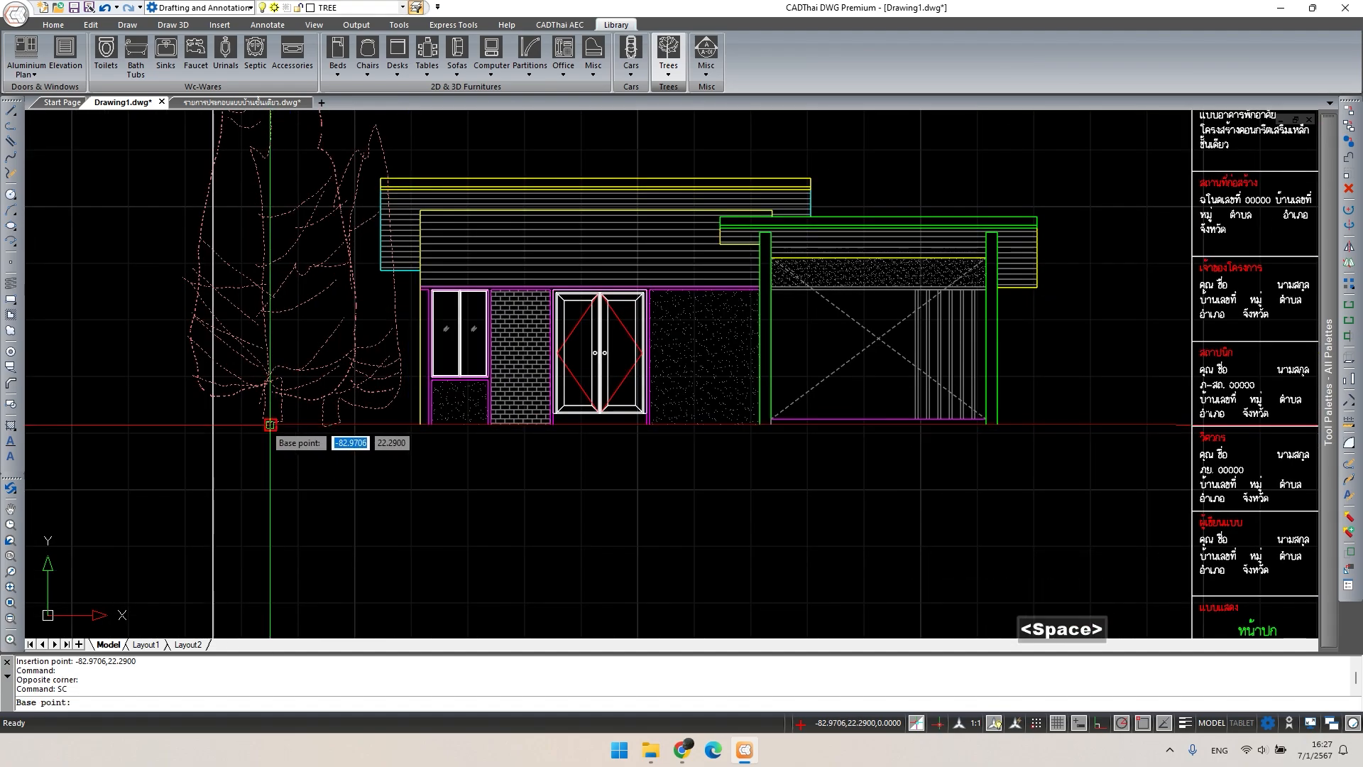
left_click(270, 424)
type(".7")
key("Return")
scroll(351, 341, "down", 2)
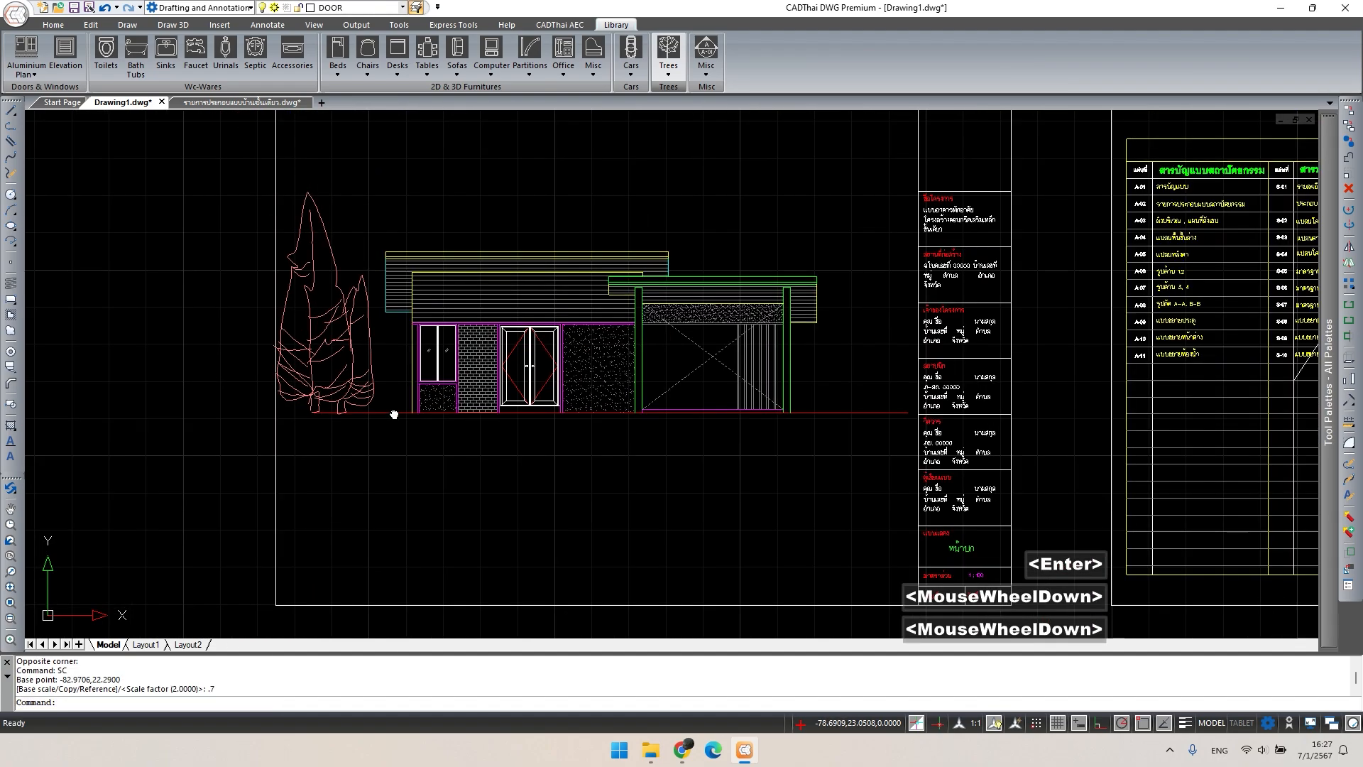
- Move the tree slightly right along the ground line so it stays inside the sheet border
middle_click_drag(395, 411, 382, 451)
key("Escape")
double_click(360, 470)
type("m")
key("space")
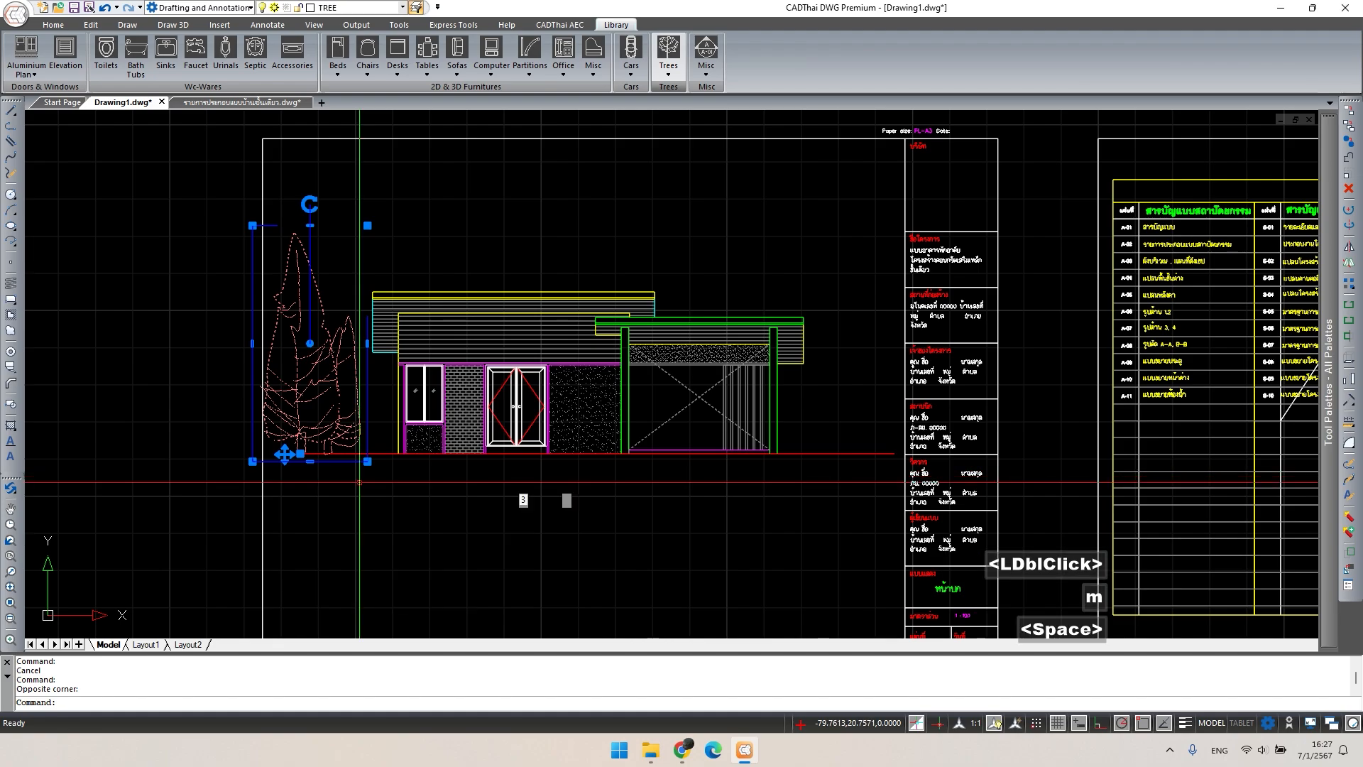
left_click(348, 478)
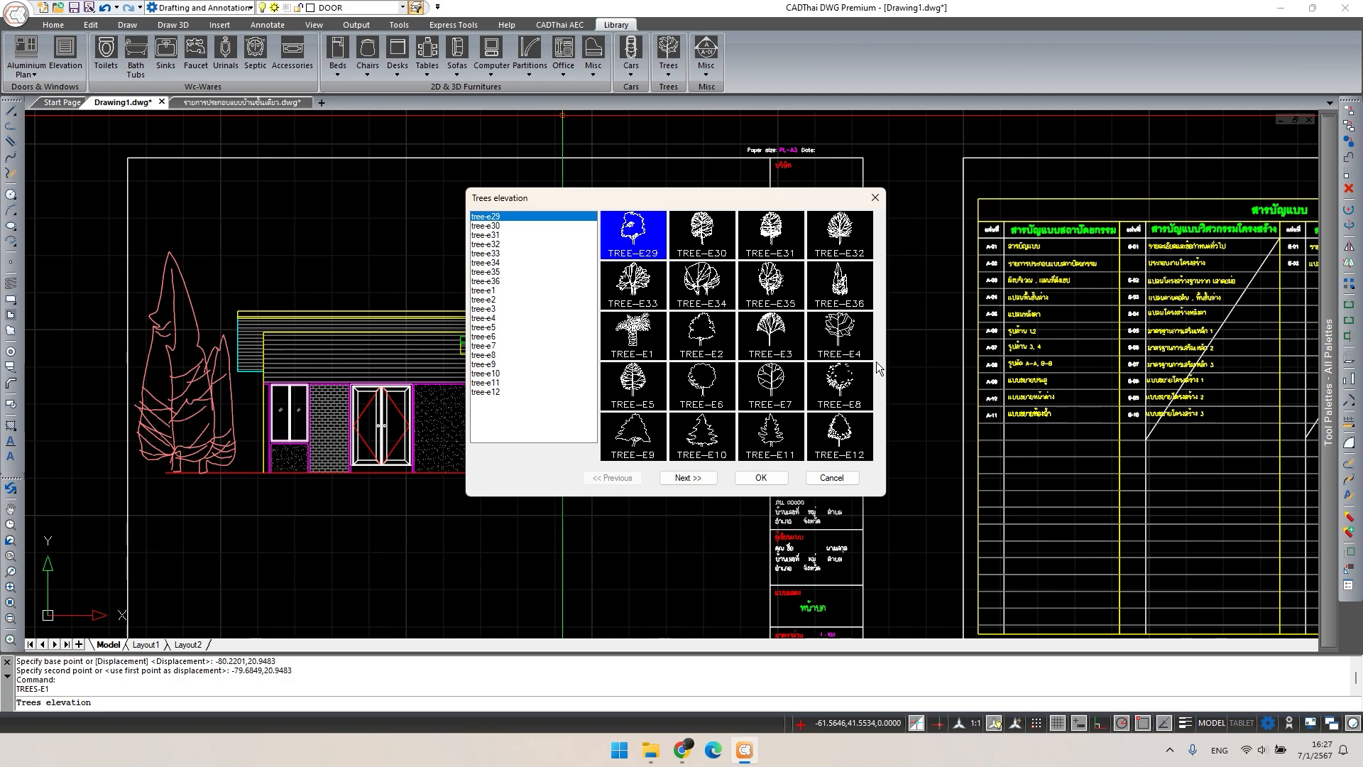
- Insert the TREE-E25 shrub elevation on the ground line just beyond the carport end of the house
left_click(678, 480)
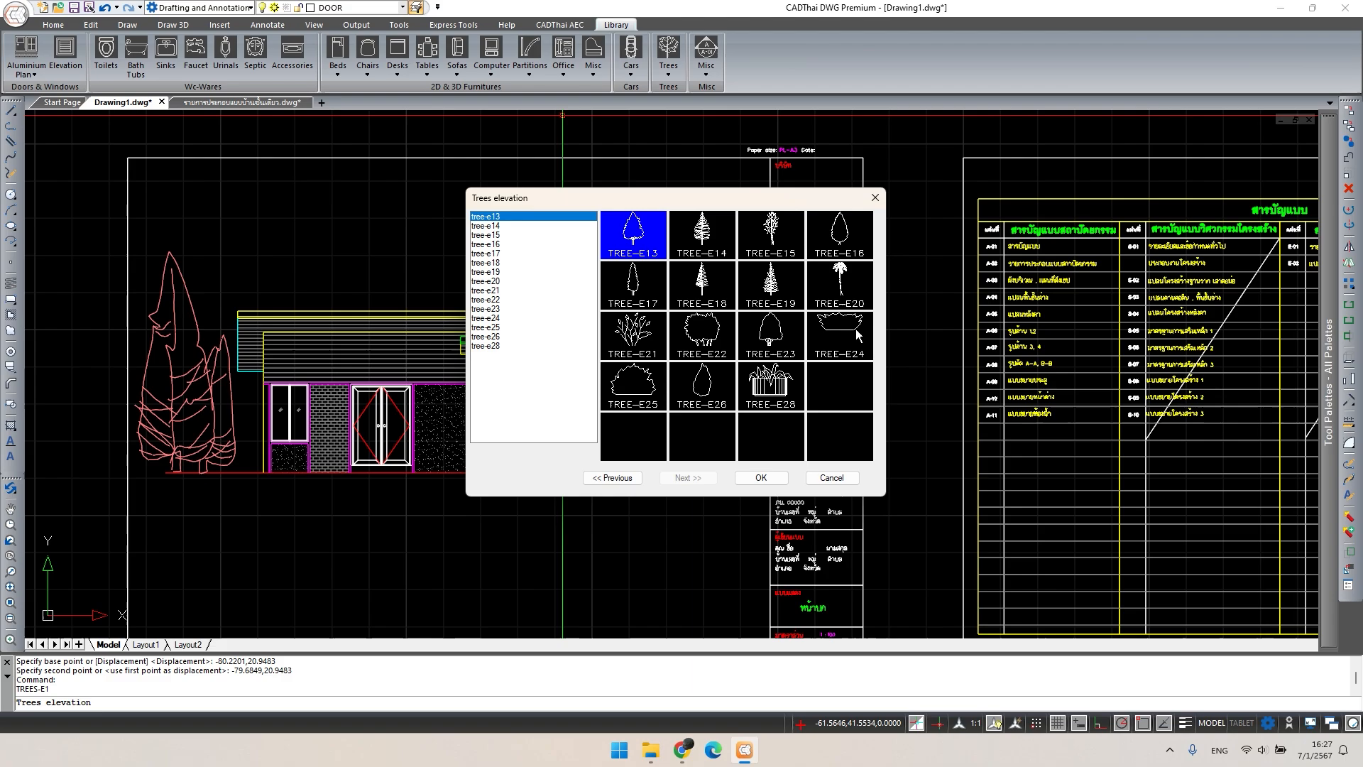
left_click(633, 391)
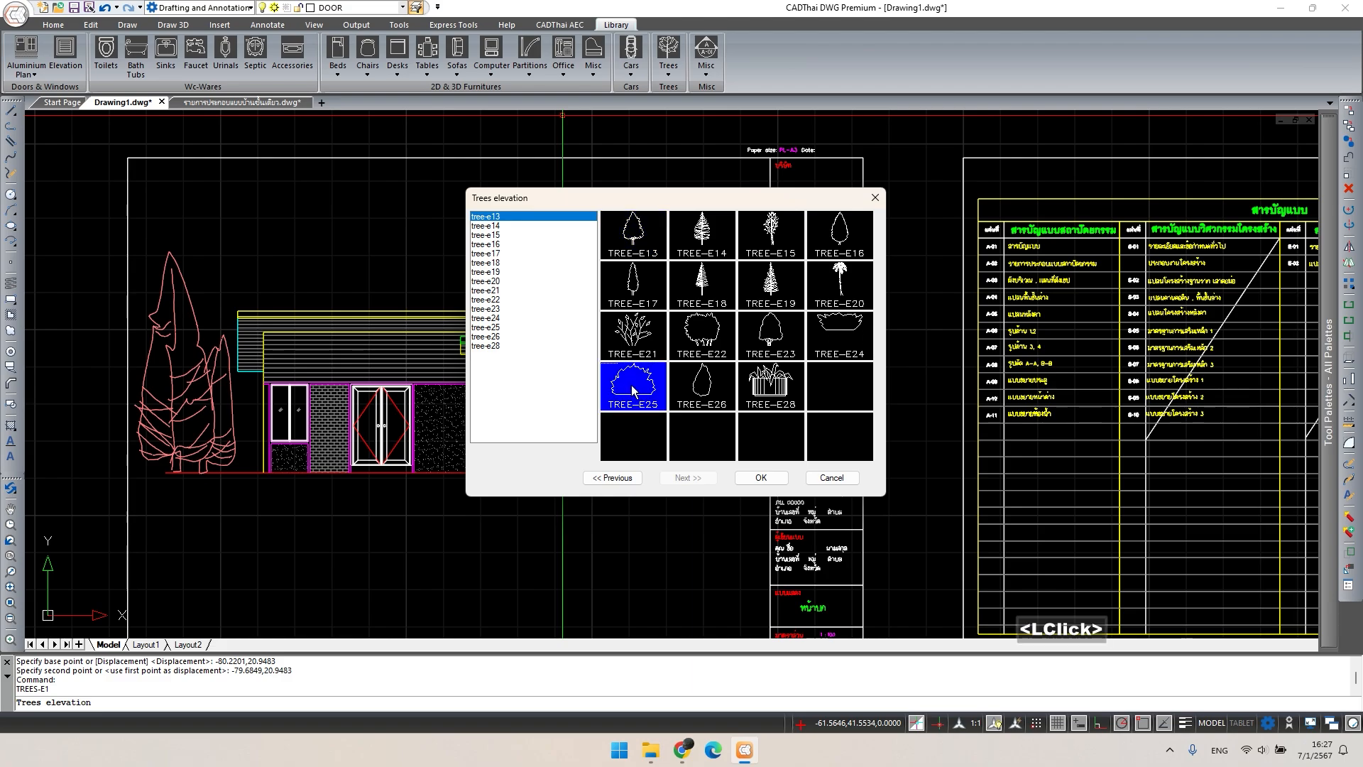
left_click(760, 479)
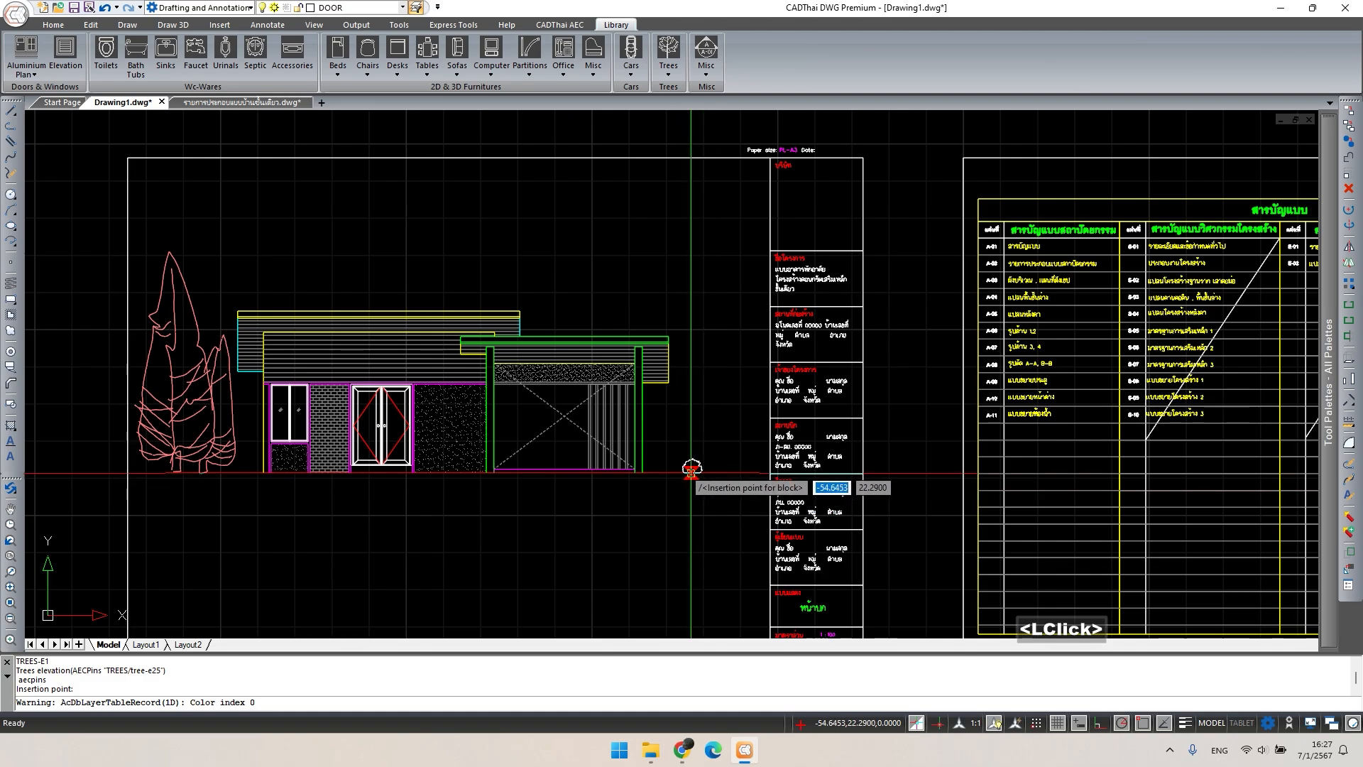
scroll(692, 468, "up", 2)
key("Escape")
- Copy the shrub twice to the right along the ground line to form a row of three overlapping shrubs
left_click(650, 447)
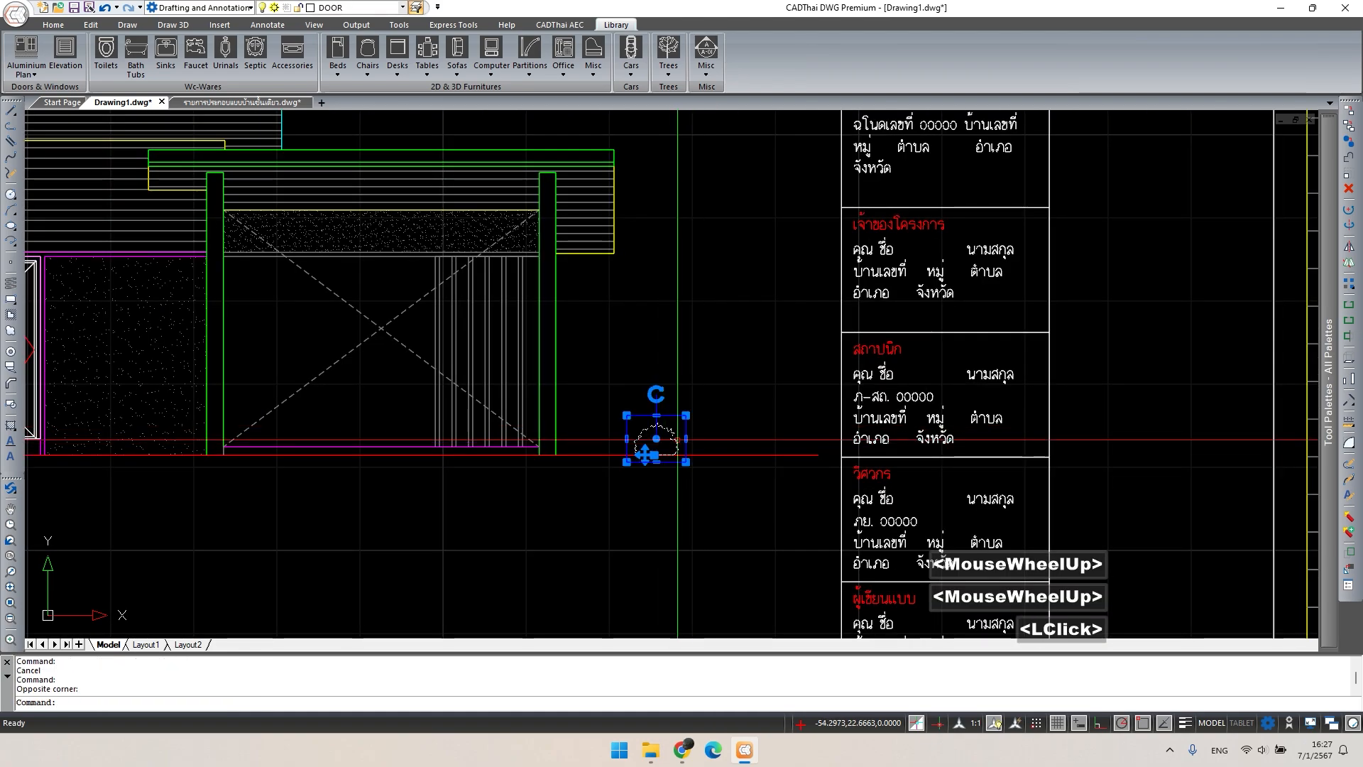
type("co")
key("space")
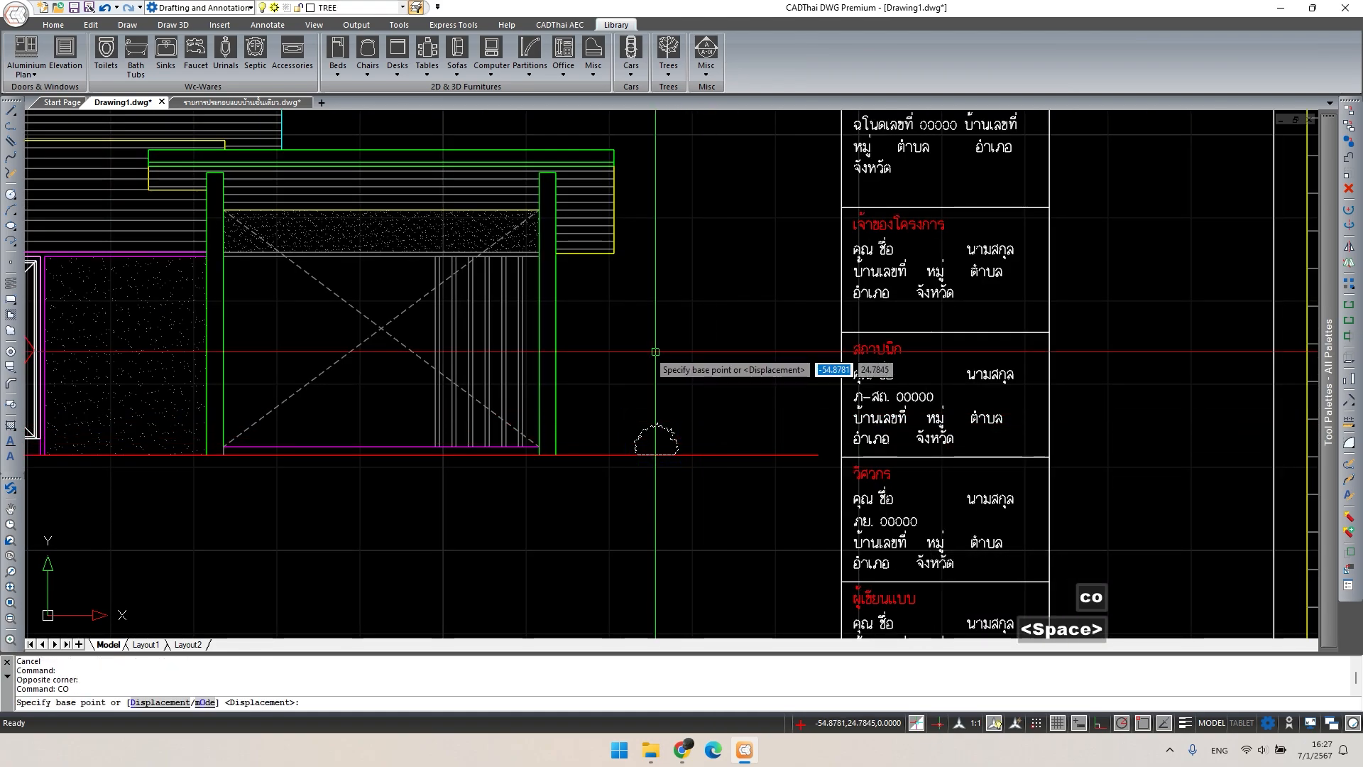
left_click(656, 350)
left_click(688, 351)
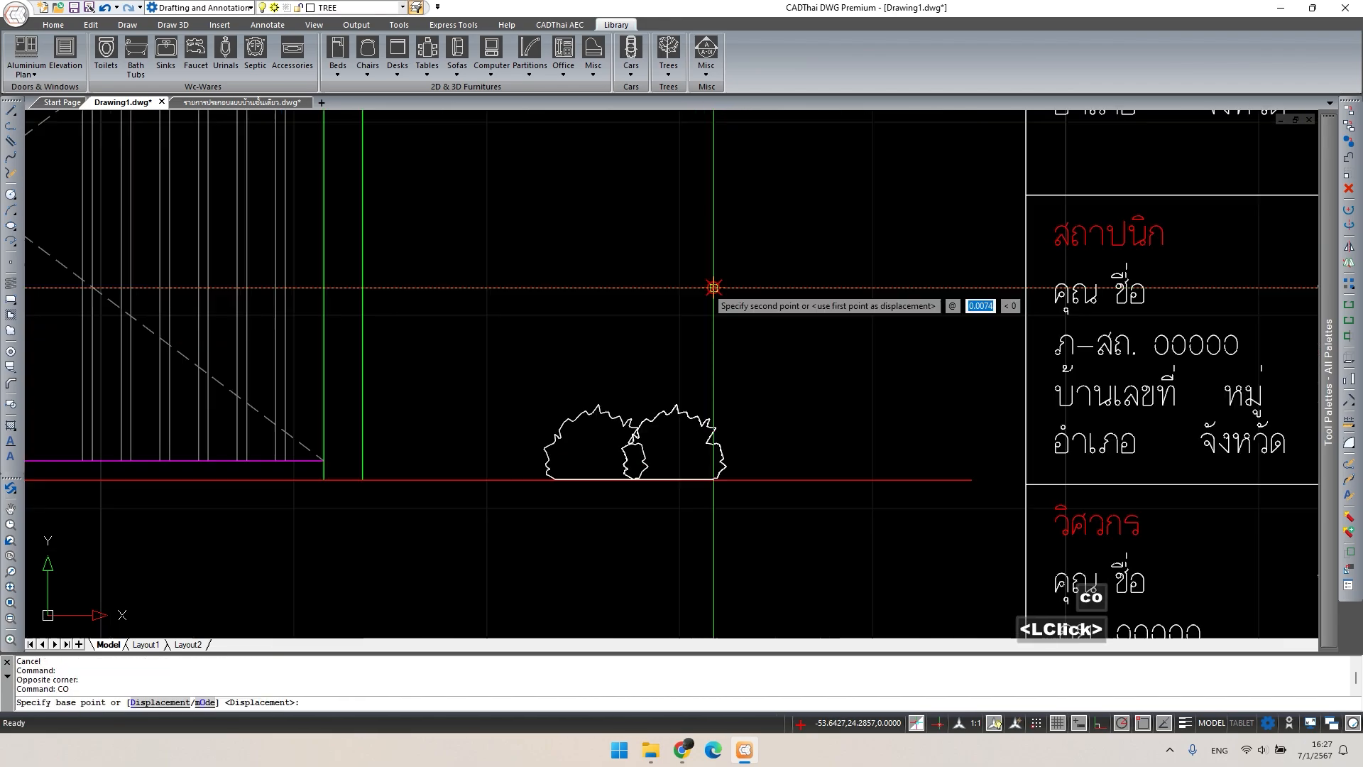
left_click(803, 286)
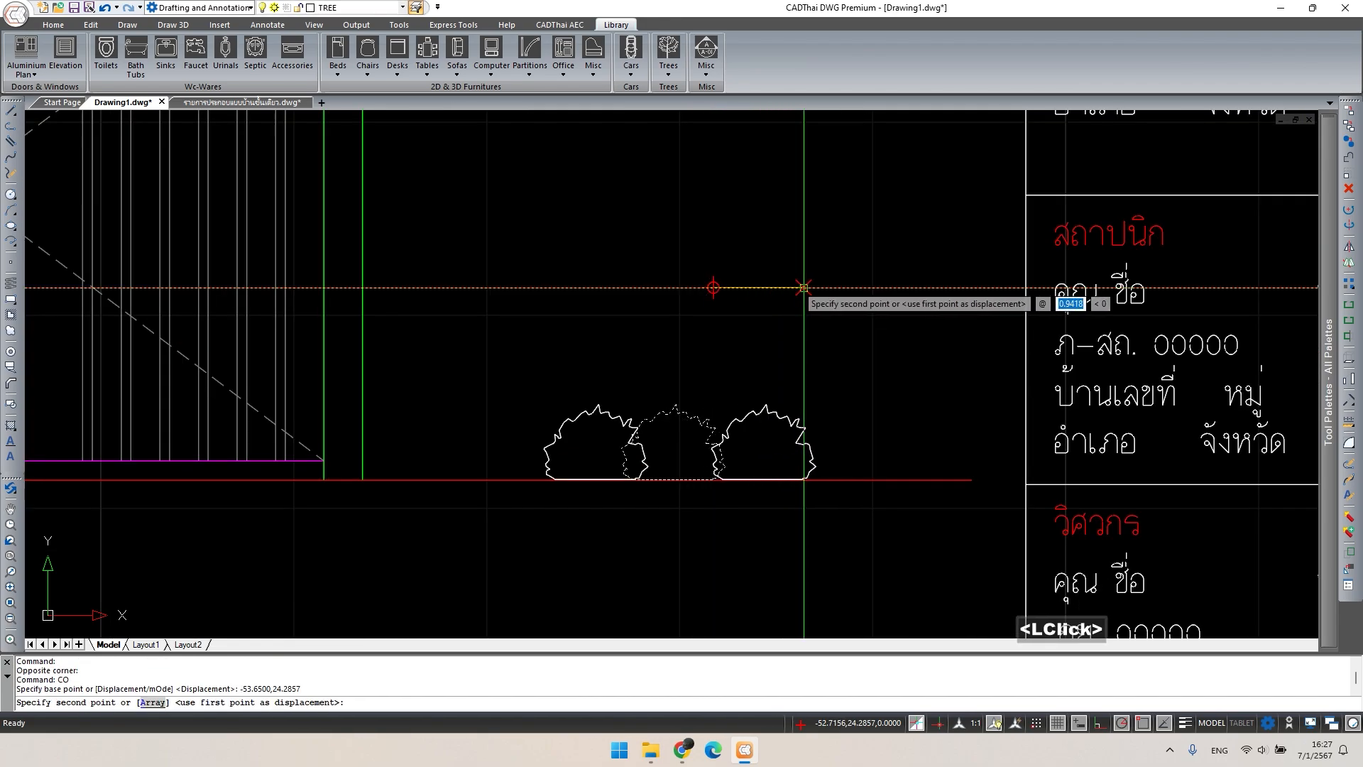
key("space")
key("Escape")
- Scale all three shrubs by a factor of 1.5 about the first shrub's base point on the ground line
left_click_drag(696, 394, 678, 428)
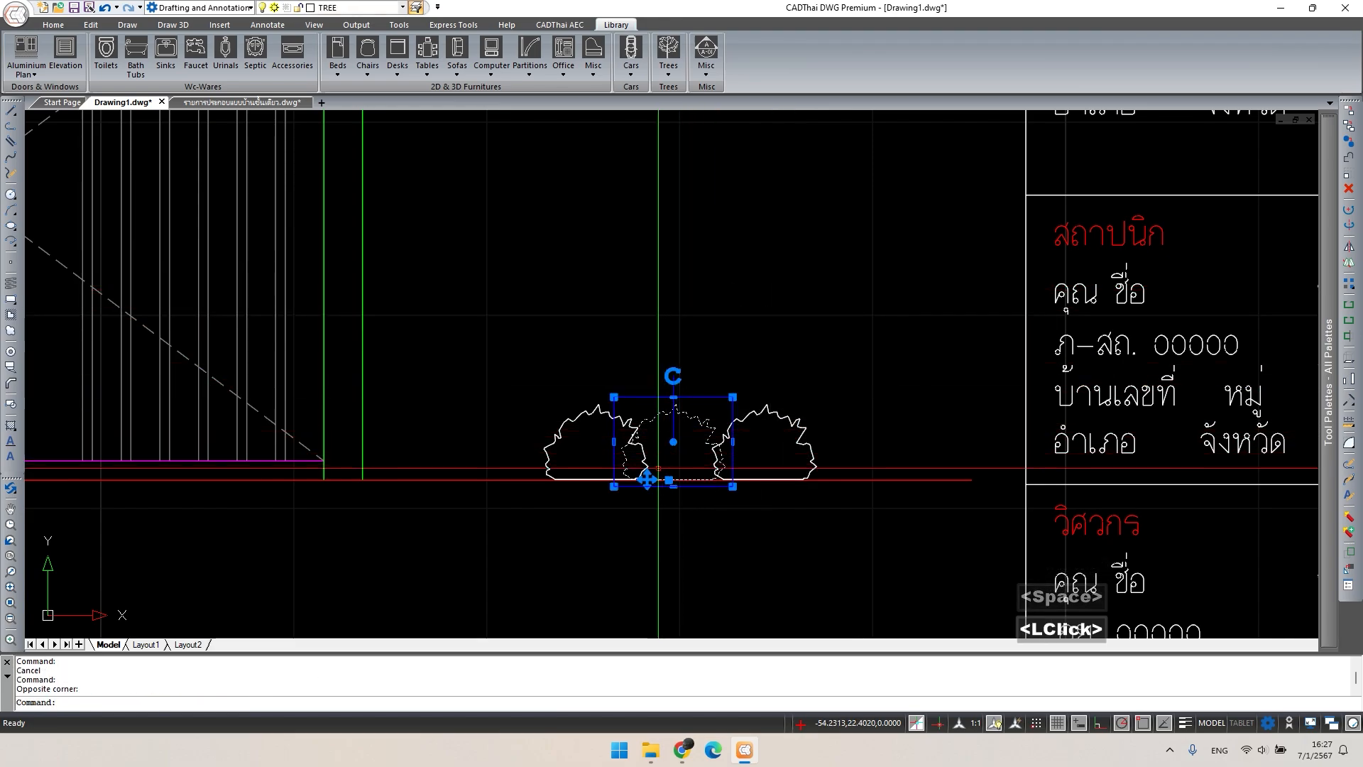
left_click_drag(836, 454, 568, 455)
type("sc")
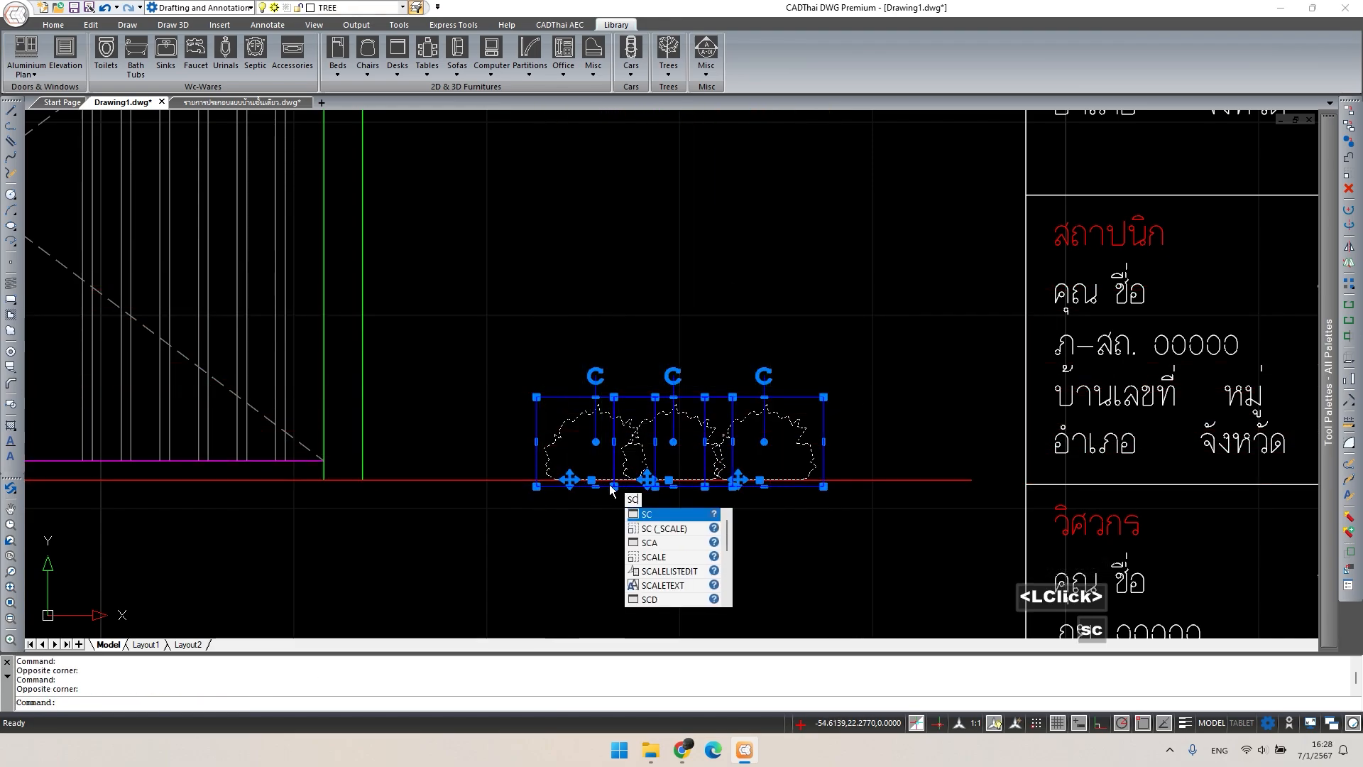
key("space")
left_click(595, 480)
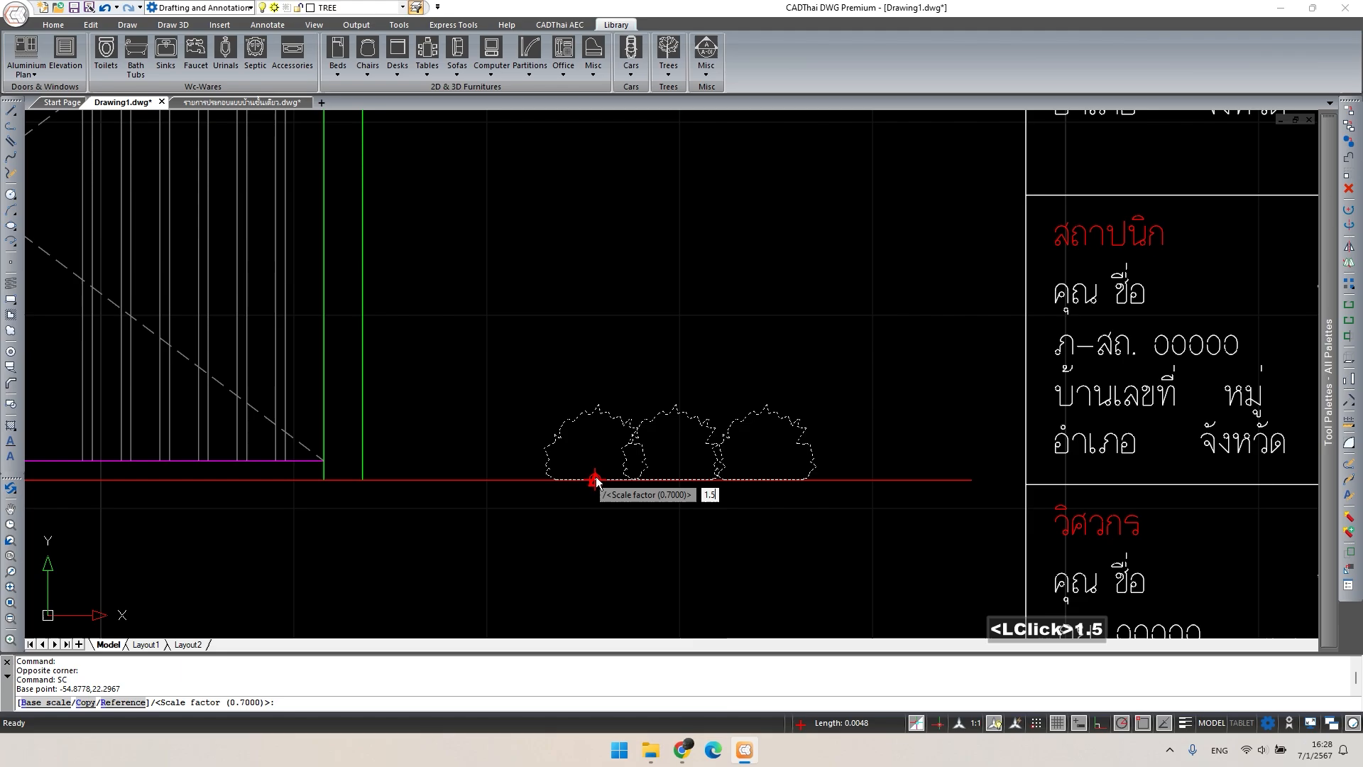
key("Return")
- Enlarge the middle and right shrubs individually about their base points on the ground line, making the middle one the largest
double_click(734, 376)
key("space")
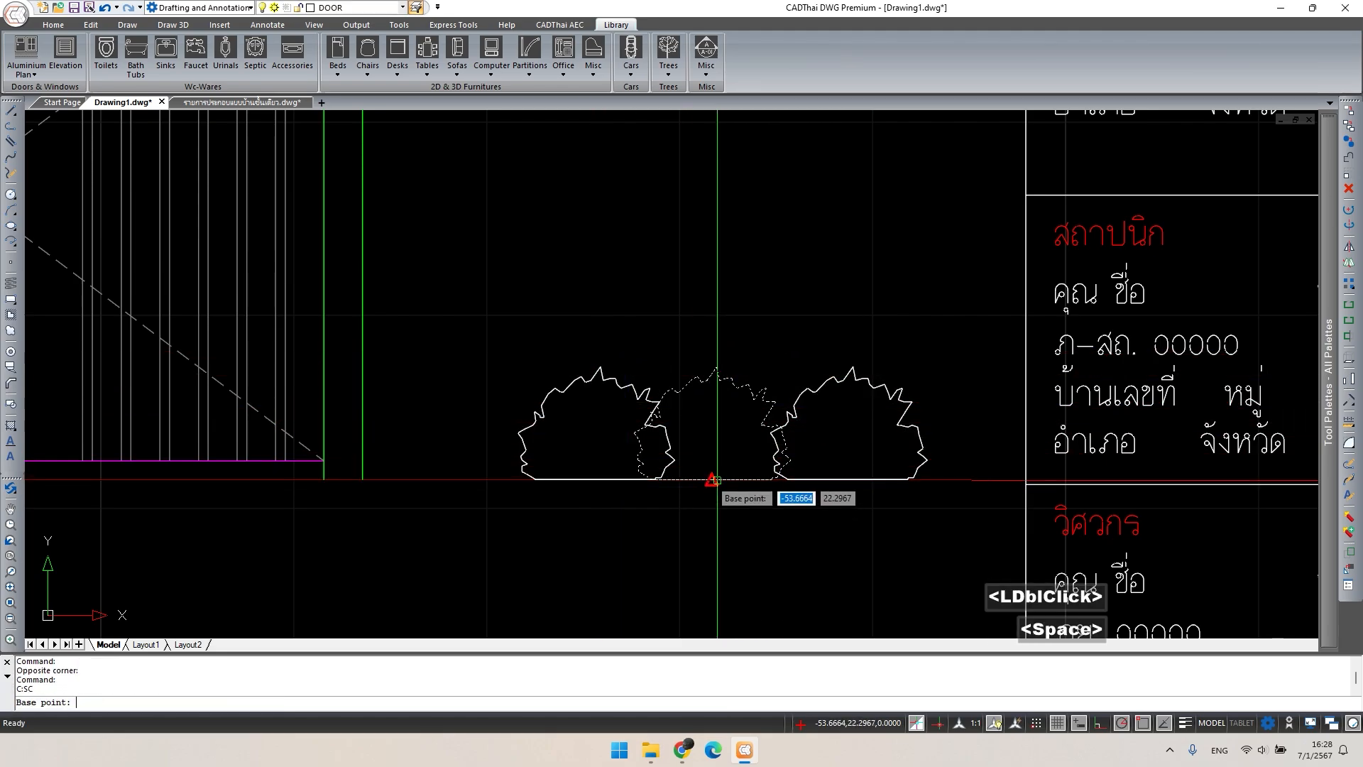
left_click(717, 480)
key("space")
left_click(870, 424)
left_click(846, 360)
key("space")
left_click(847, 480)
- Shift the middle shrub right between its neighbours and move the whole group of three left towards the house
key("space")
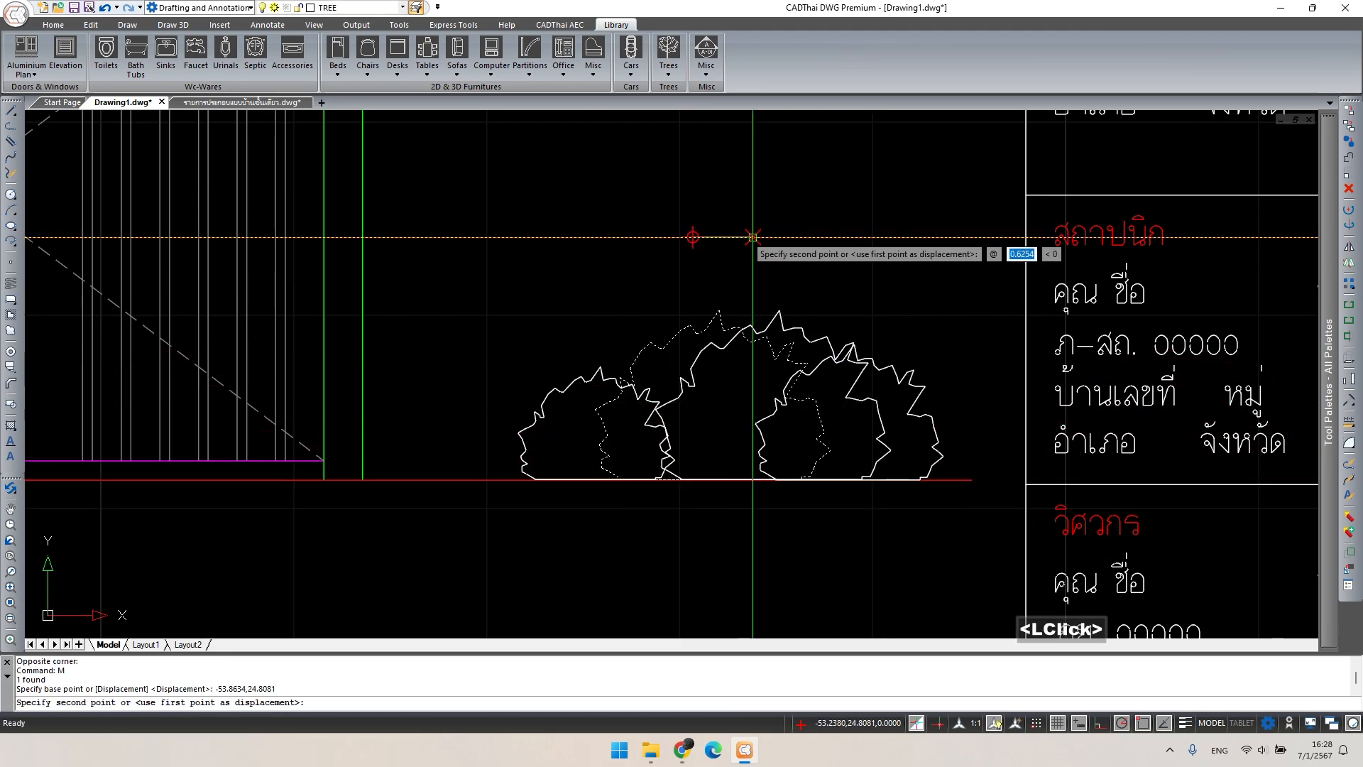
left_click(753, 237)
left_click(788, 434)
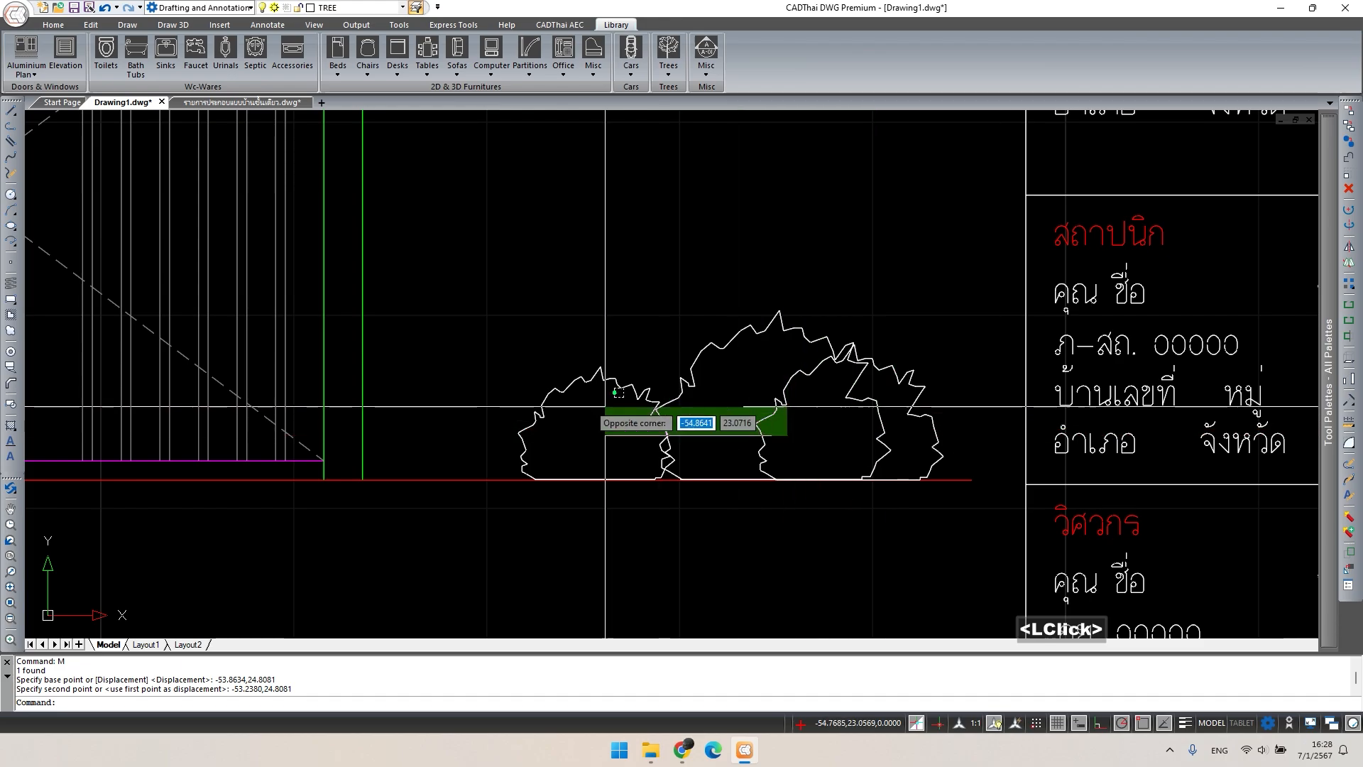
left_click(602, 406)
type("m")
key("space")
left_click(692, 209)
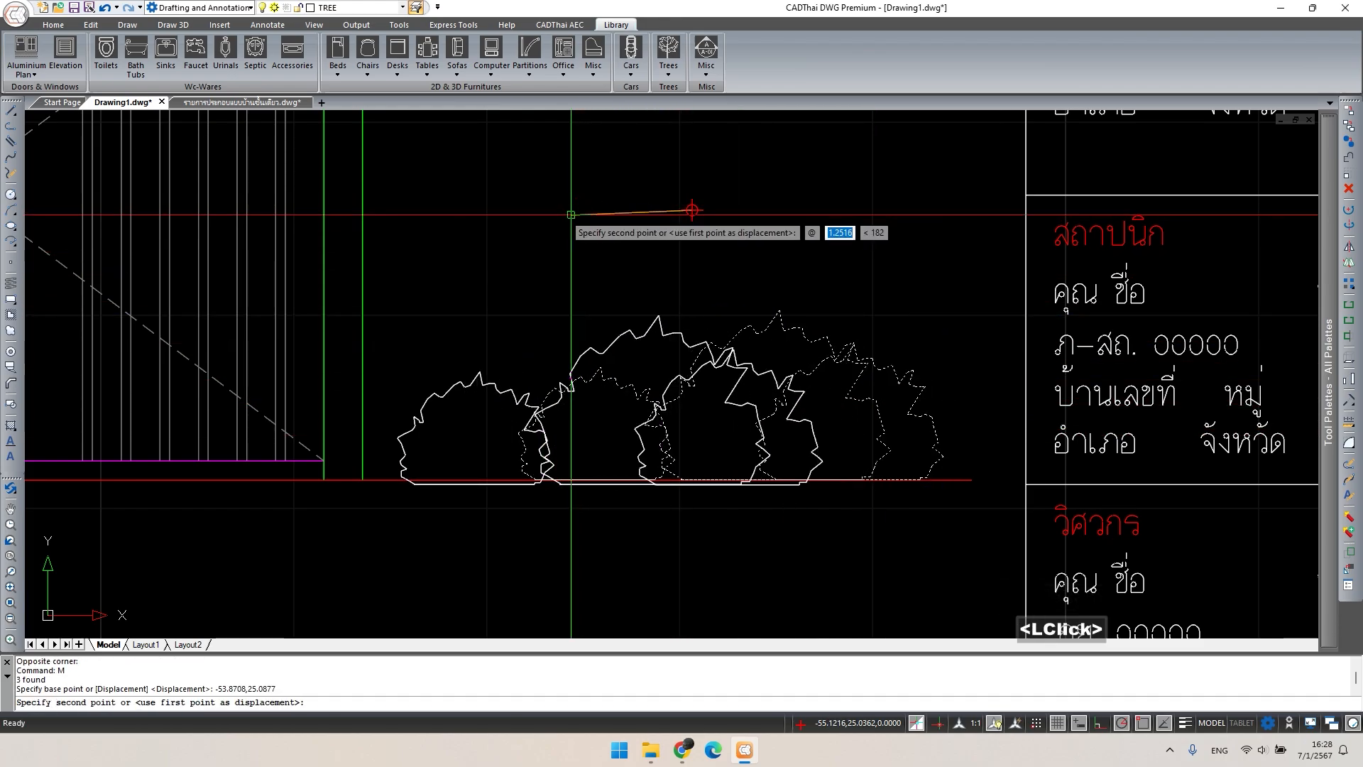
left_click(573, 210)
- Move the right shrub about 1.24 units to the right along the ground line, away from the large middle shrub
left_click(839, 376)
left_click(799, 414)
type("m")
key("space")
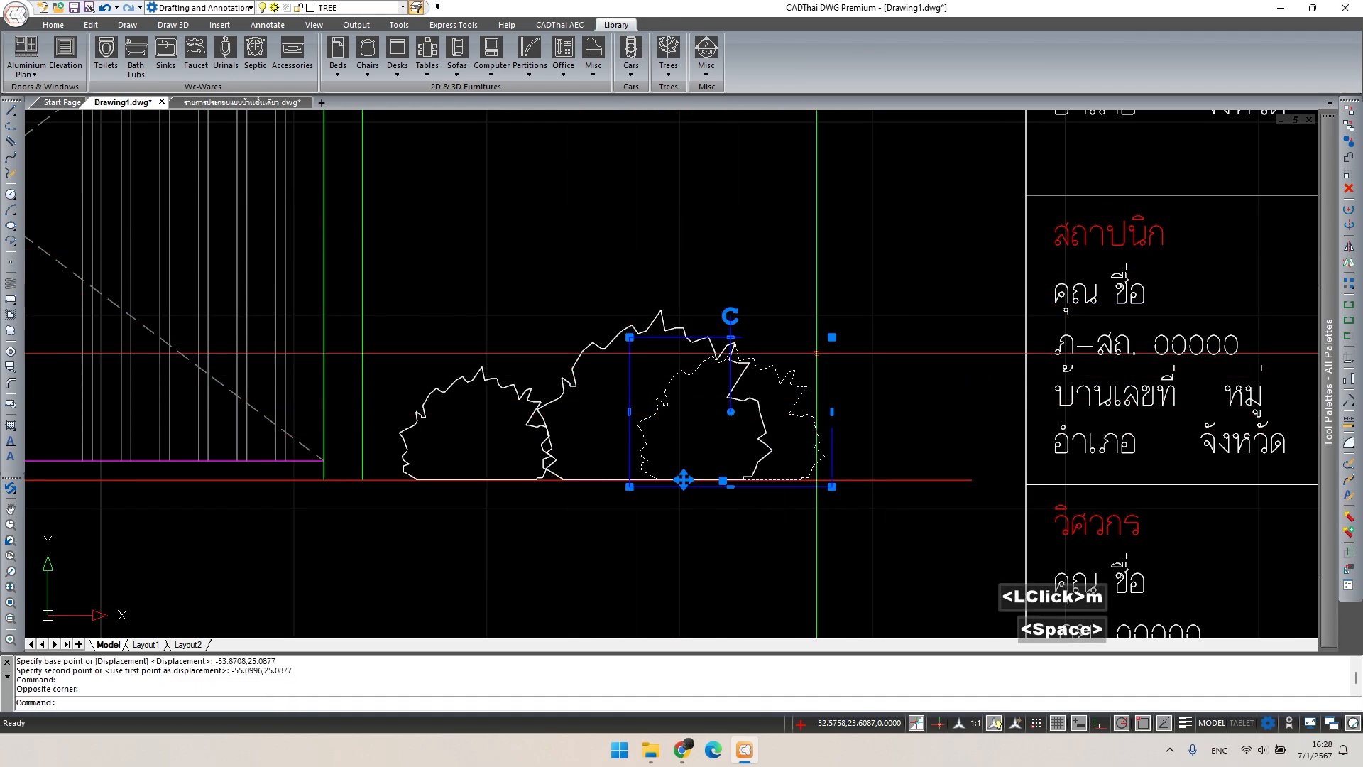
left_click(767, 261)
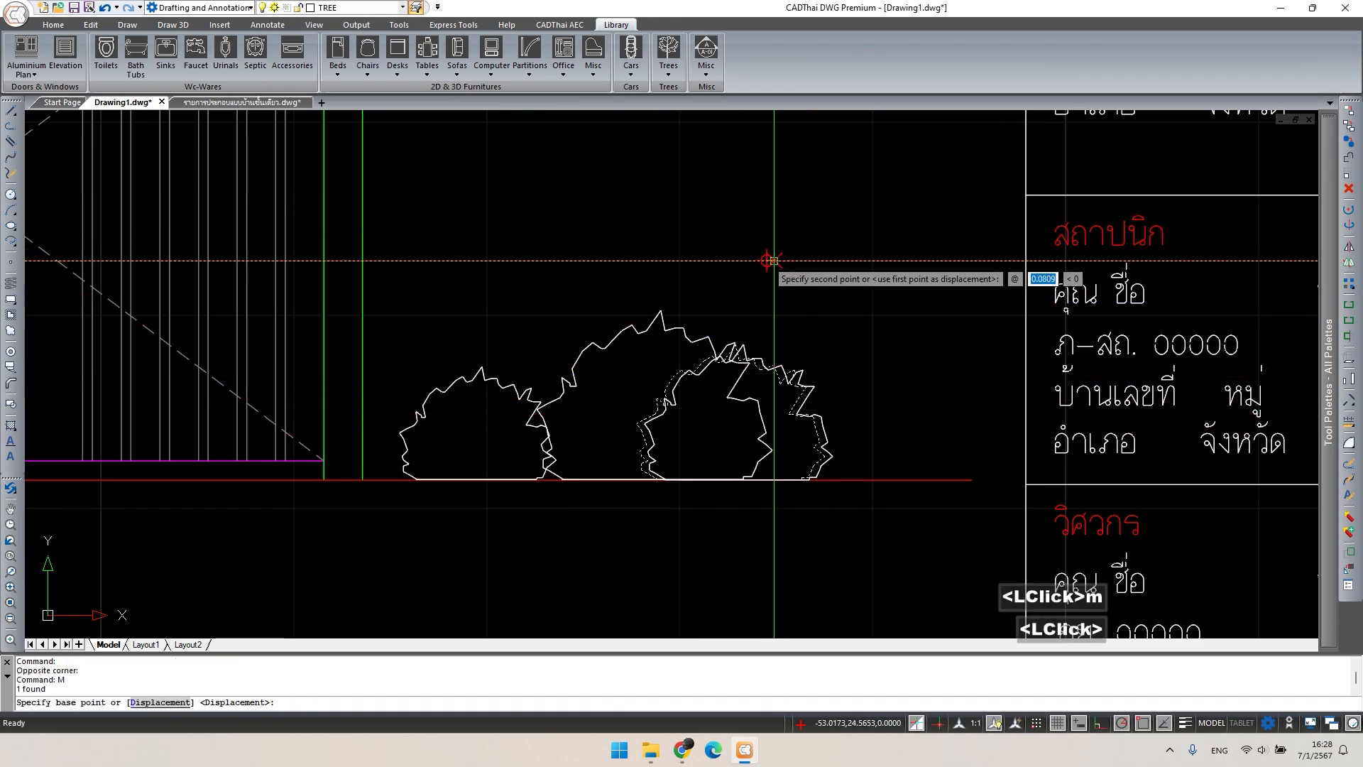
left_click(886, 260)
- Insert the TREE-E6 tree elevation on the ground line among the three shrubs beside the carport
scroll(752, 500, "down", 3)
scroll(752, 500, "down", 3)
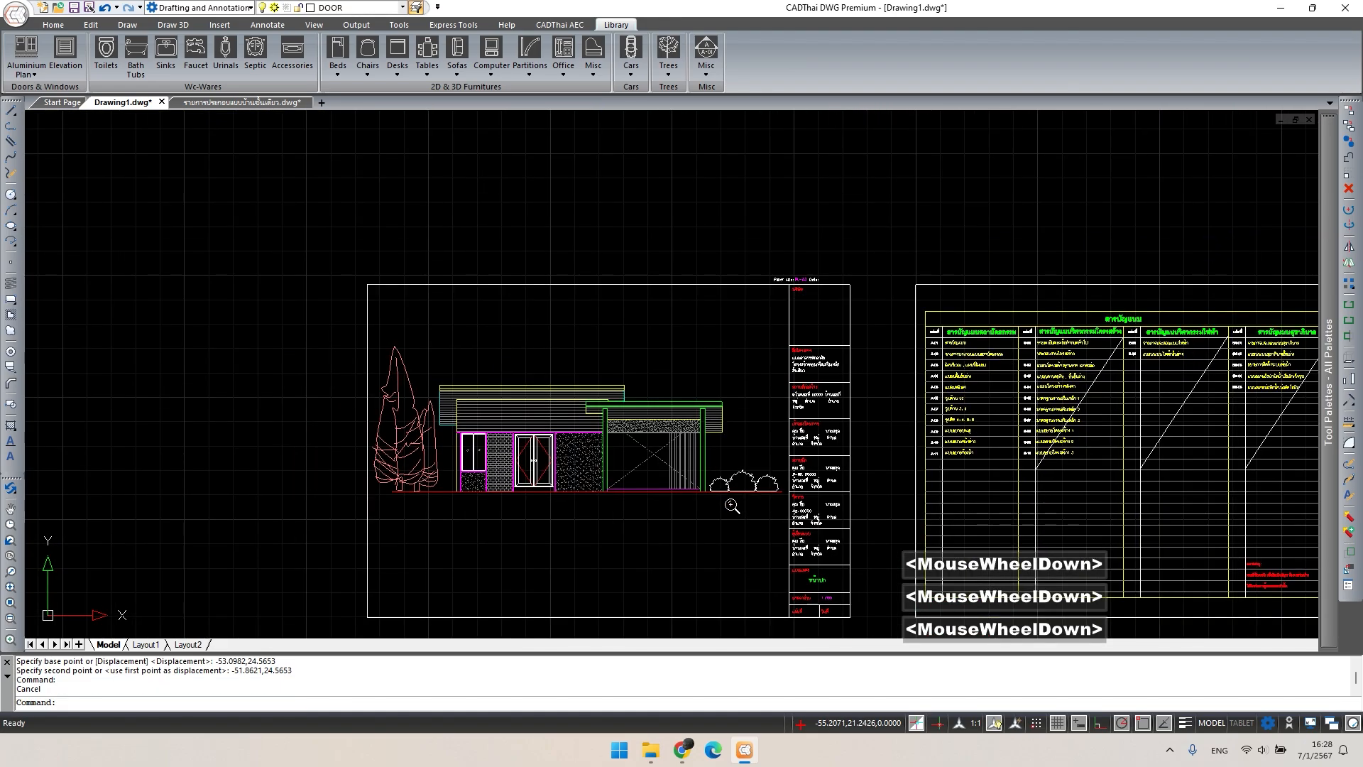
middle_click_drag(741, 517, 806, 471)
scroll(766, 456, "up", 5)
middle_click_drag(807, 471, 808, 479)
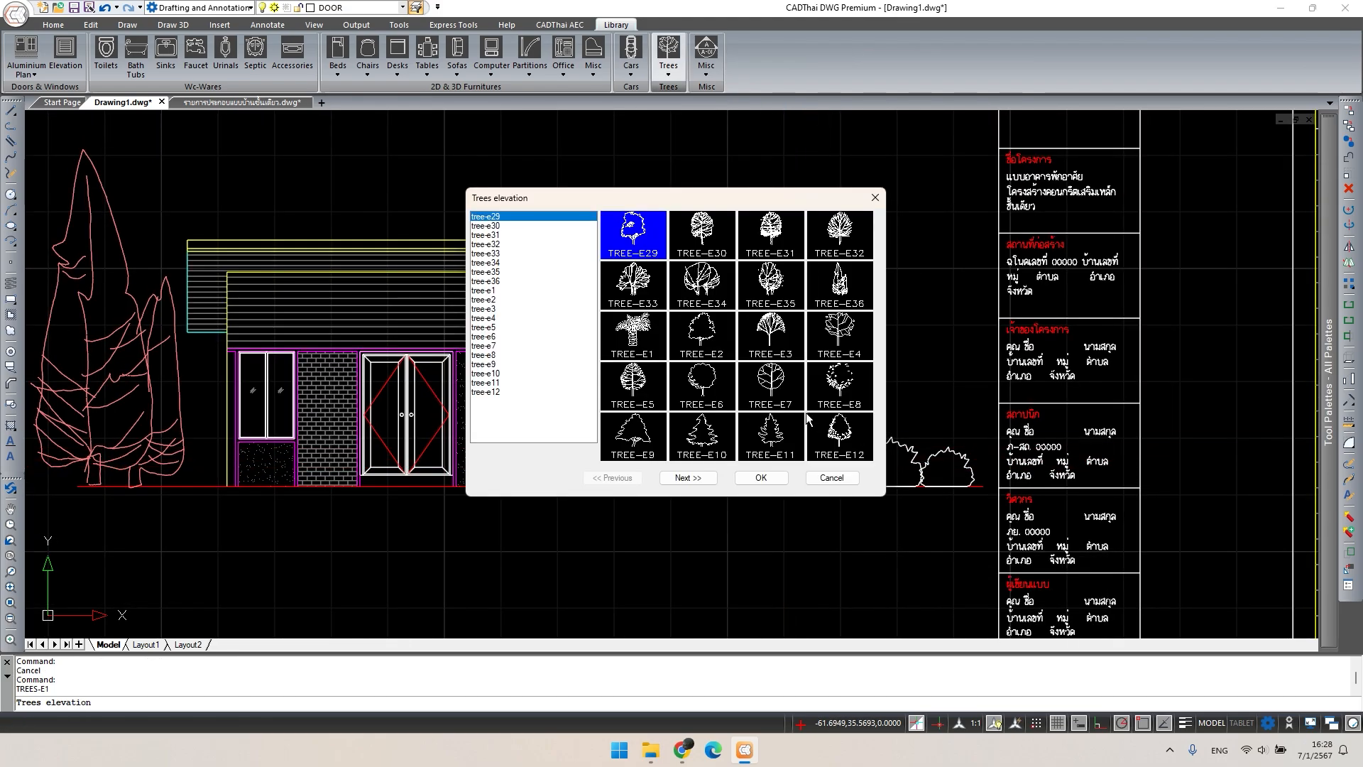
left_click(708, 403)
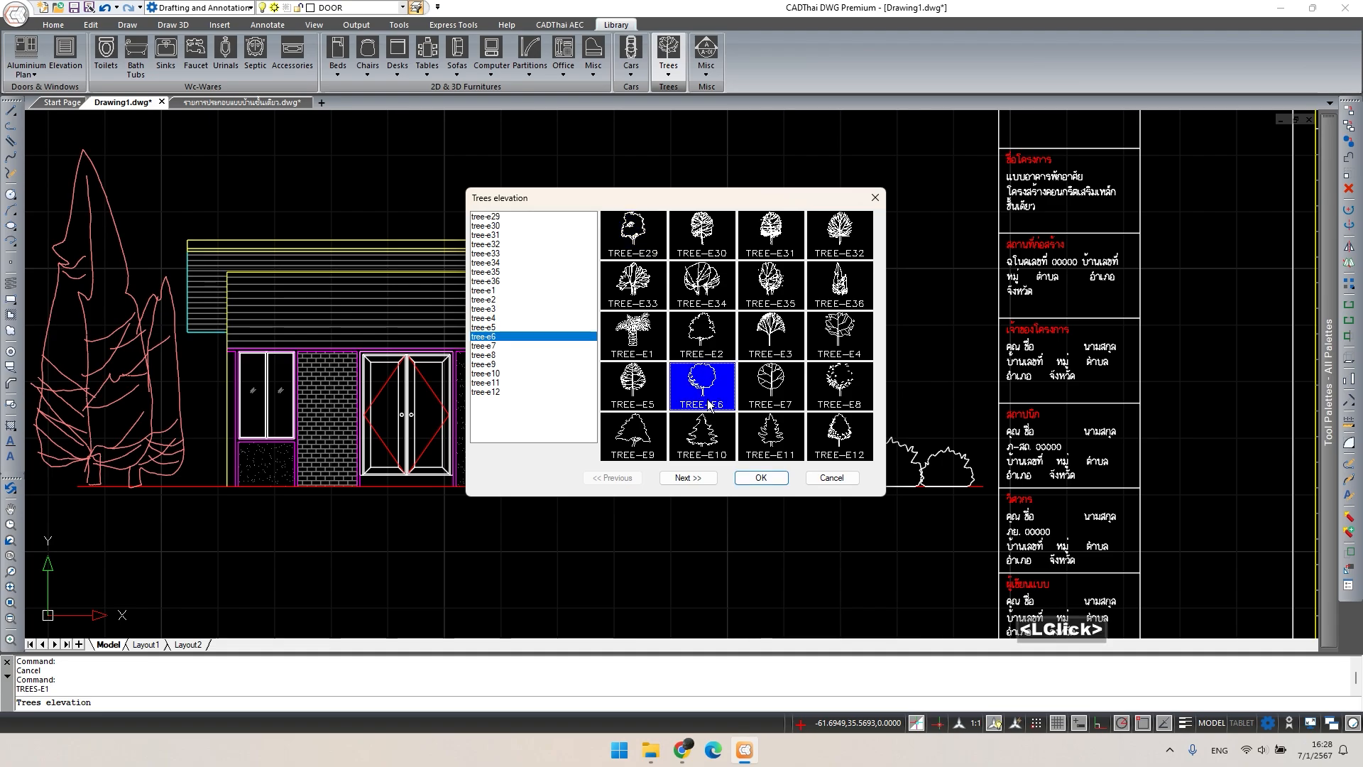
left_click(760, 478)
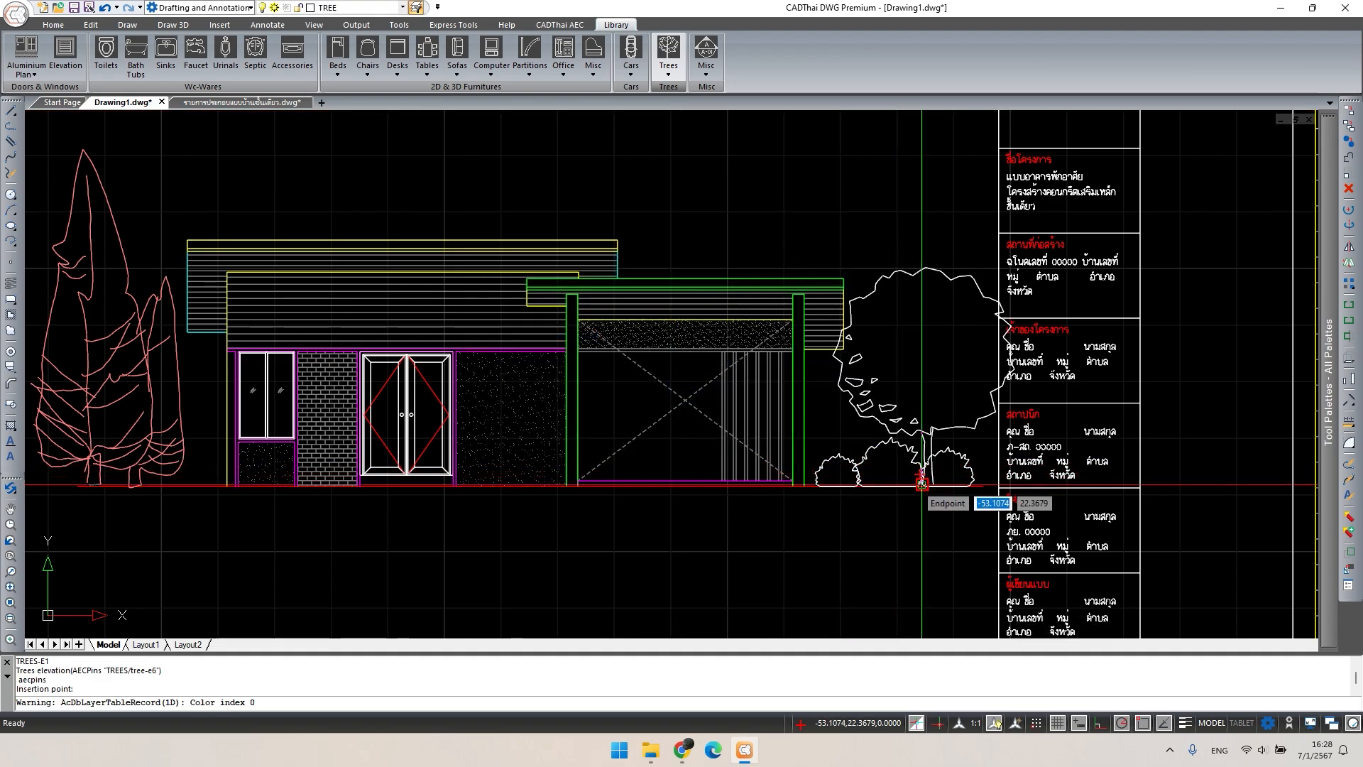
left_click(922, 483)
- Scale the round tree by a factor of .8 about its base point on the ground line
scroll(922, 483, "up", 2)
type("sc")
key("space")
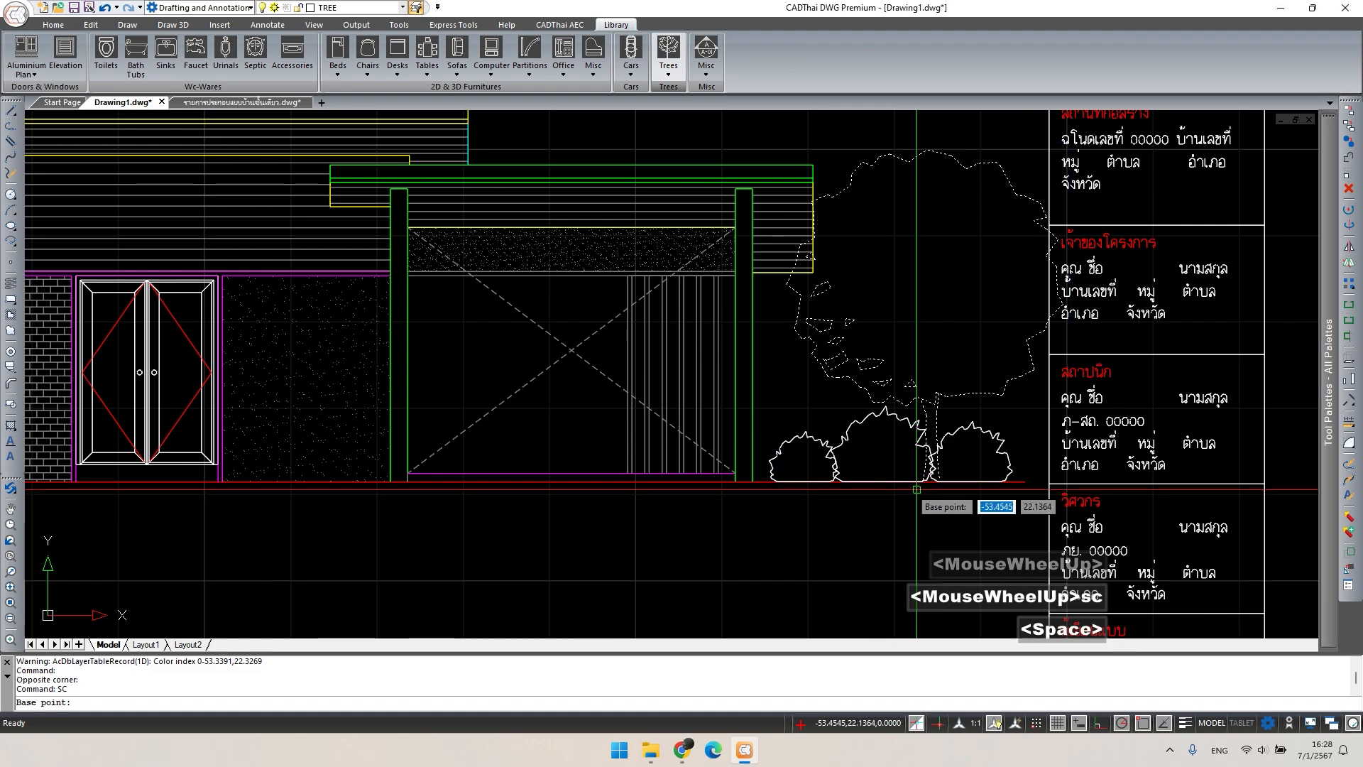
left_click(925, 483)
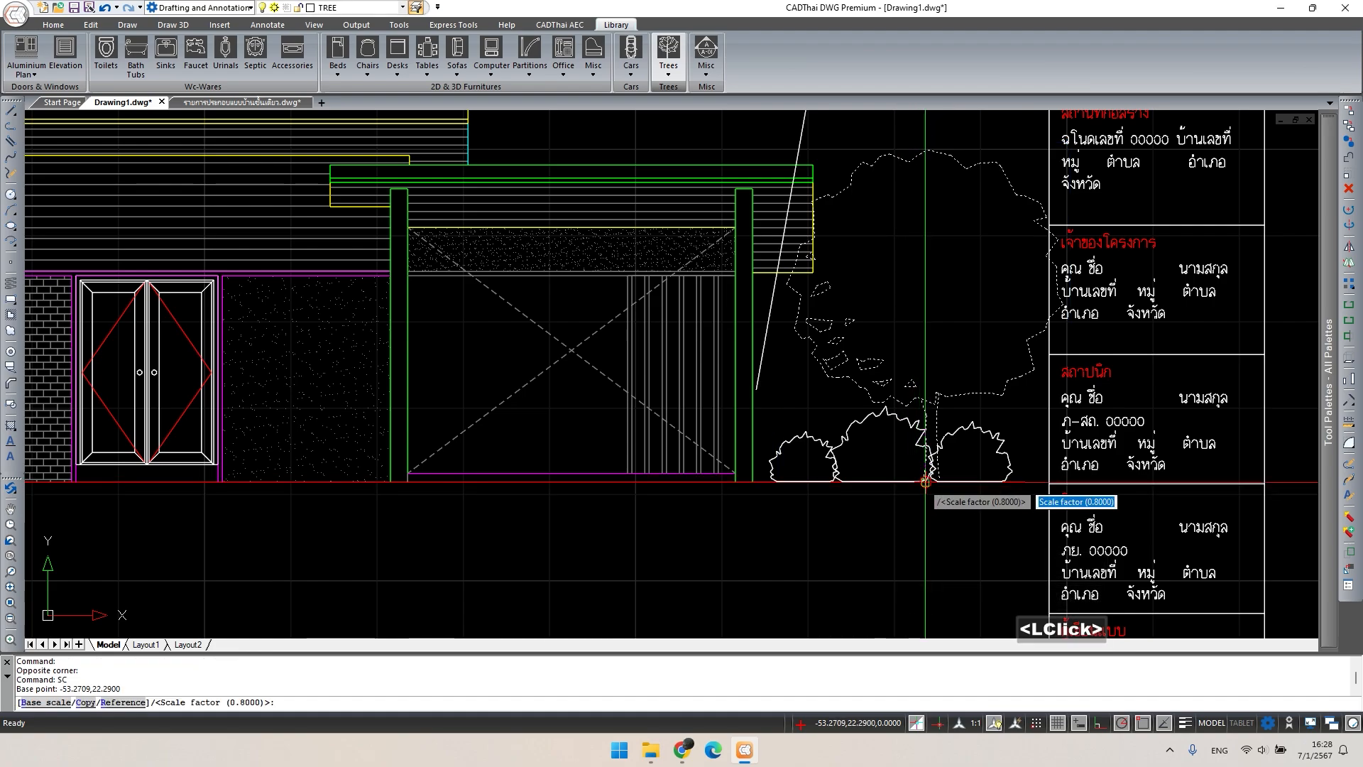
type(".8")
key("Return")
- Send the round tree to the back of the draw order, behind the shrubs
left_click(962, 414)
right_click(963, 415)
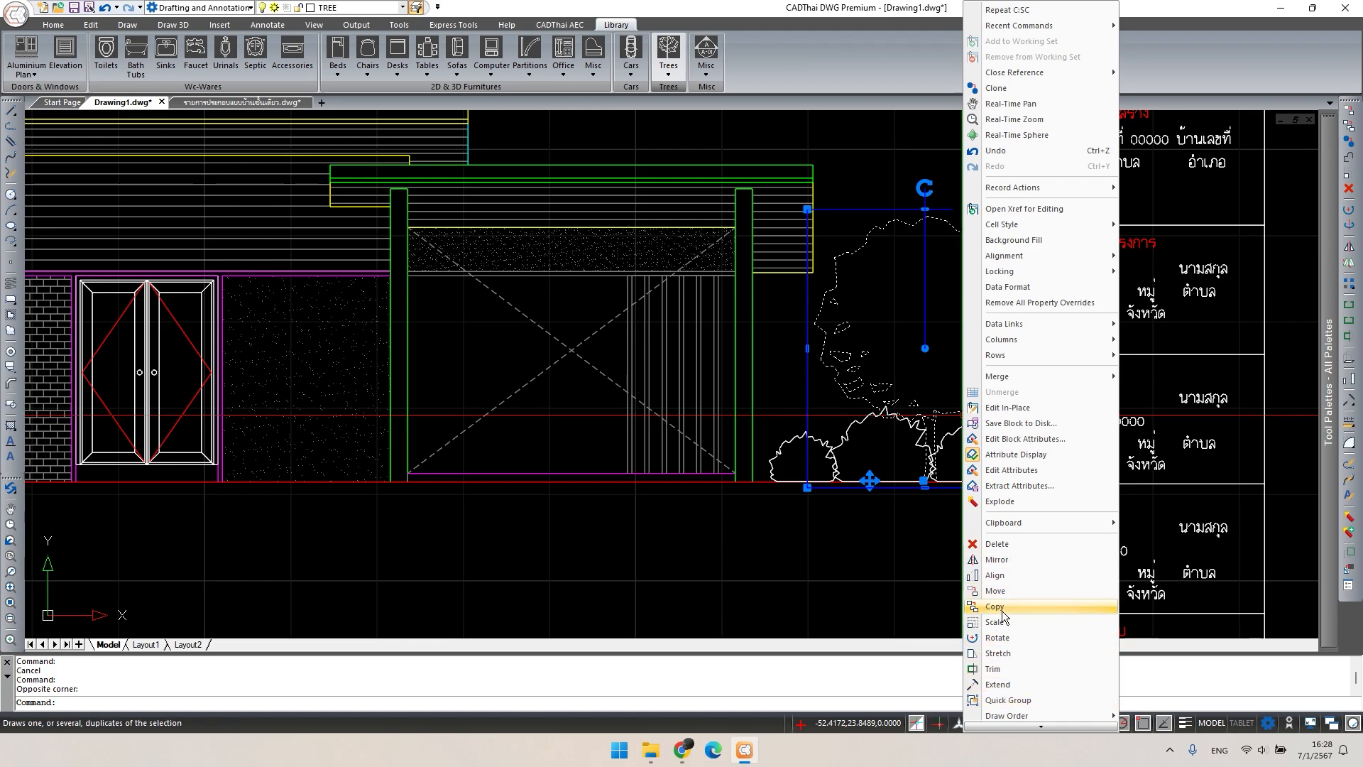
left_click(1023, 714)
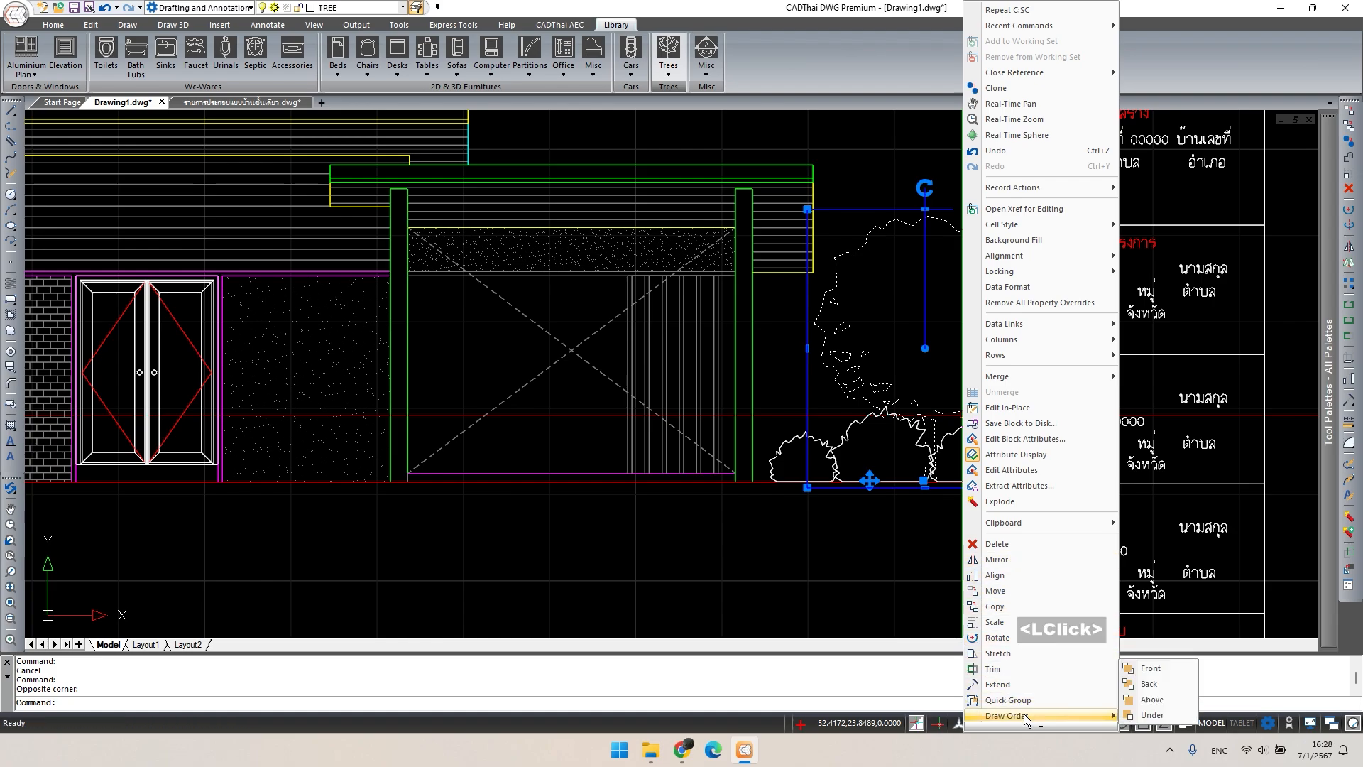
left_click(1176, 698)
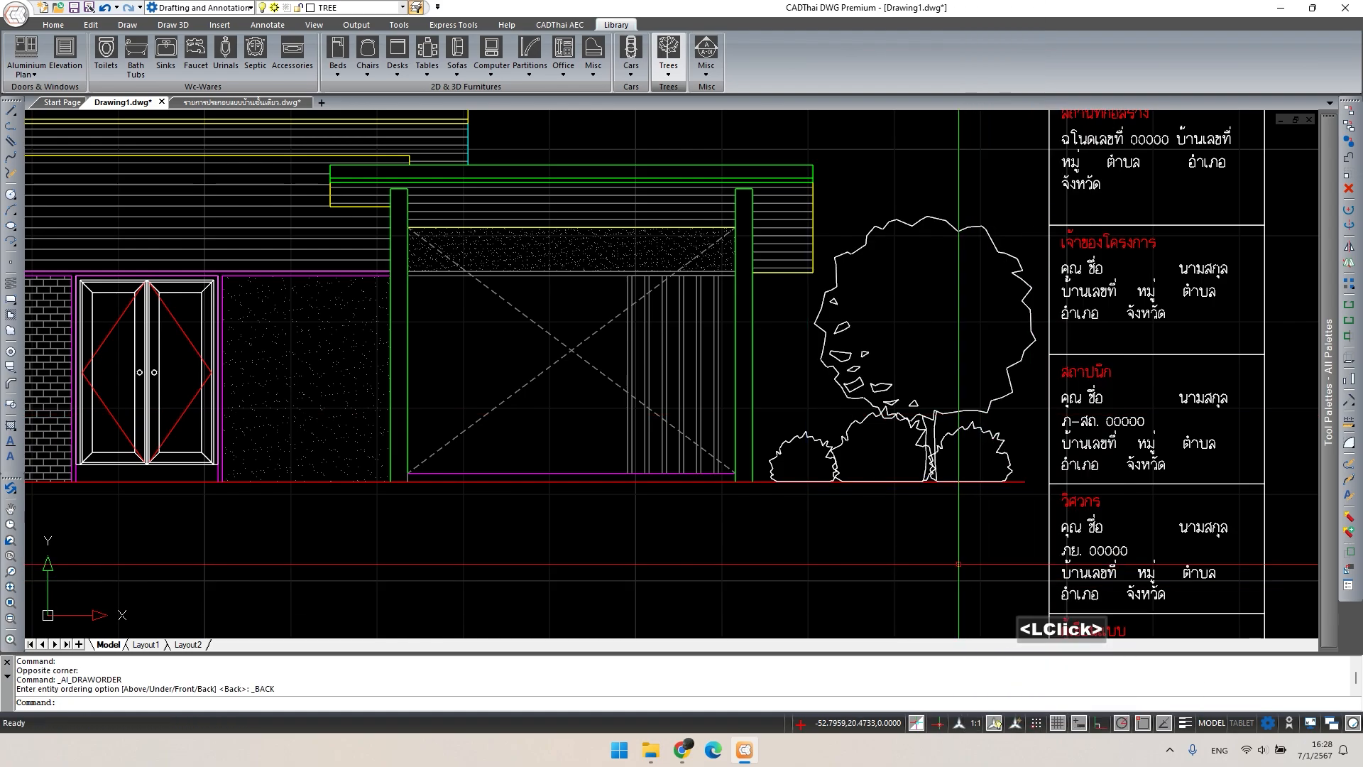
key("Escape")
- Examine the decorated elevation on the cover sheet and the drawing index table on the neighbouring sheet
scroll(696, 413, "down", 3)
middle_click_drag(592, 407, 577, 345)
key("Escape")
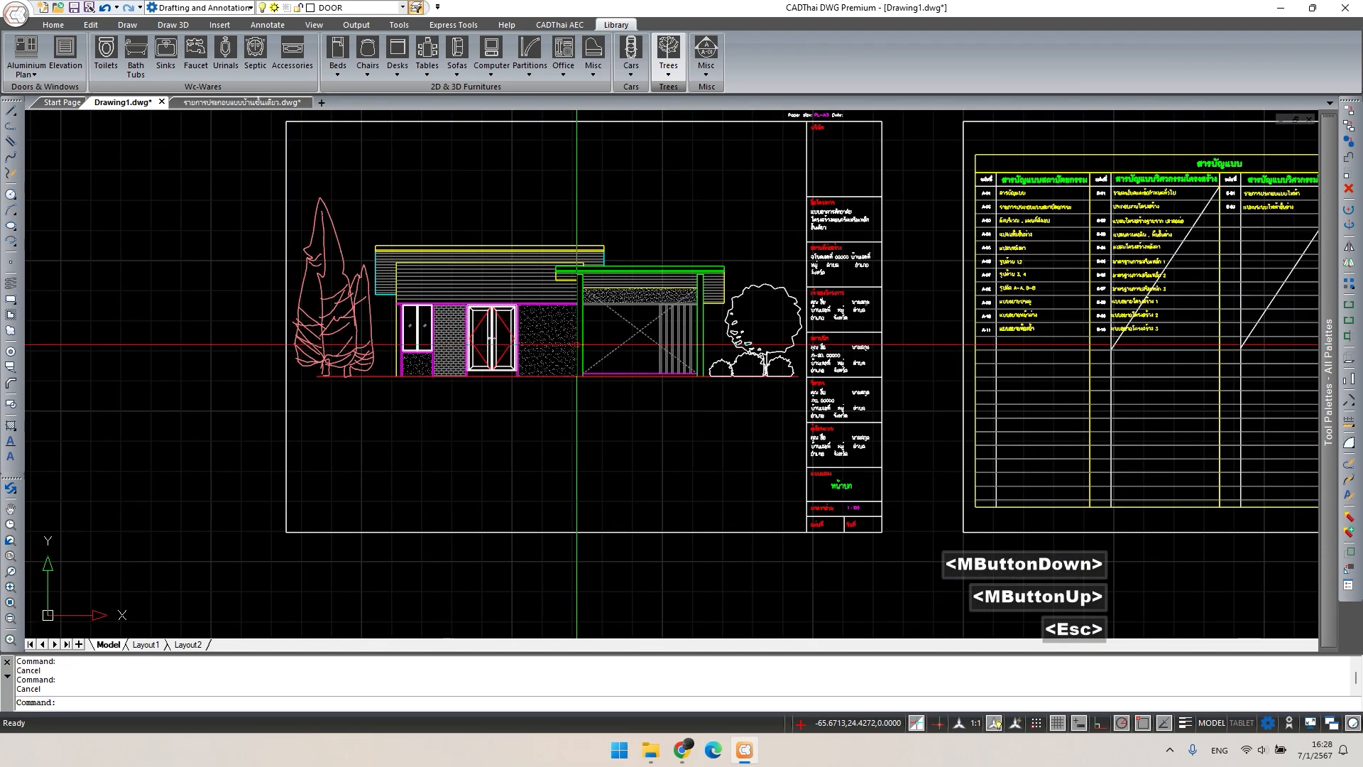
middle_click_drag(868, 275, 769, 318)
scroll(1058, 323, "down", 1)
middle_click_drag(1057, 323, 463, 320)
key("Escape")
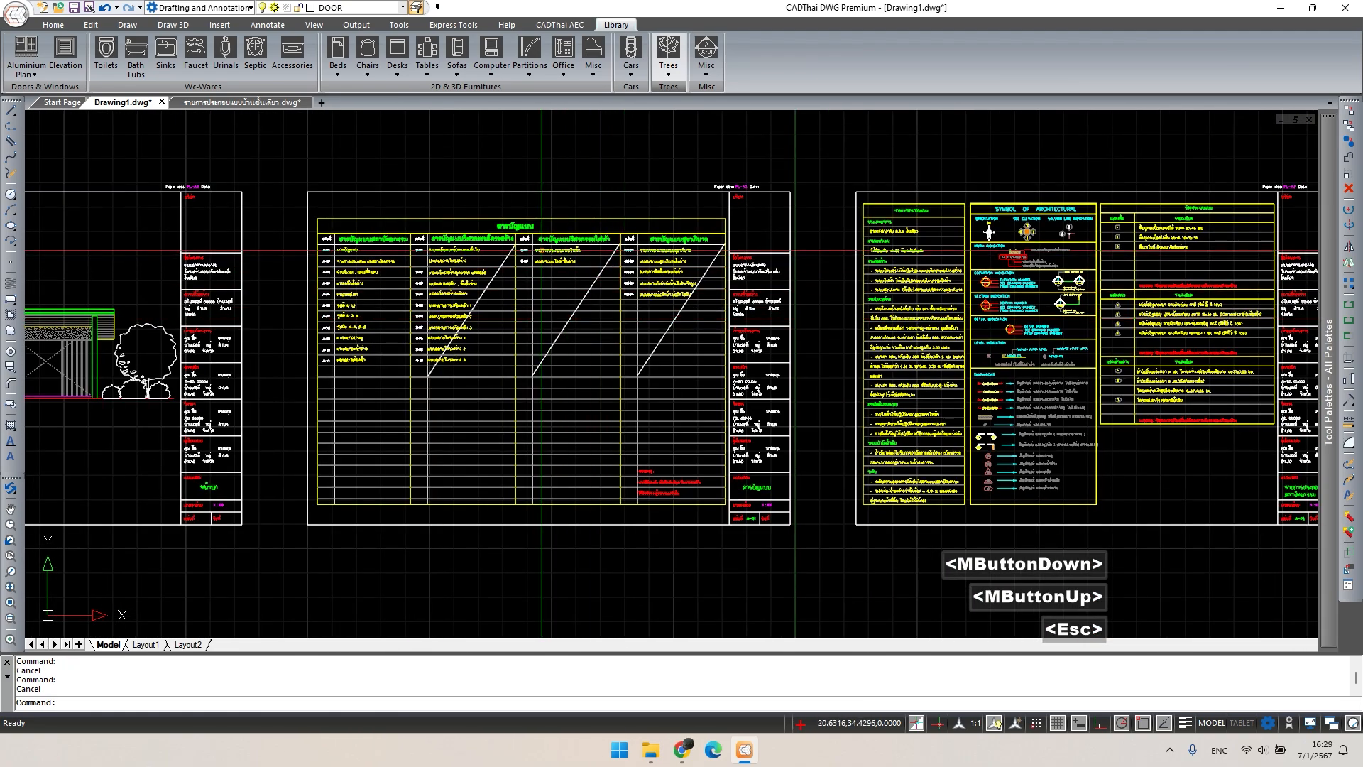
scroll(489, 274, "up", 3)
key("Escape")
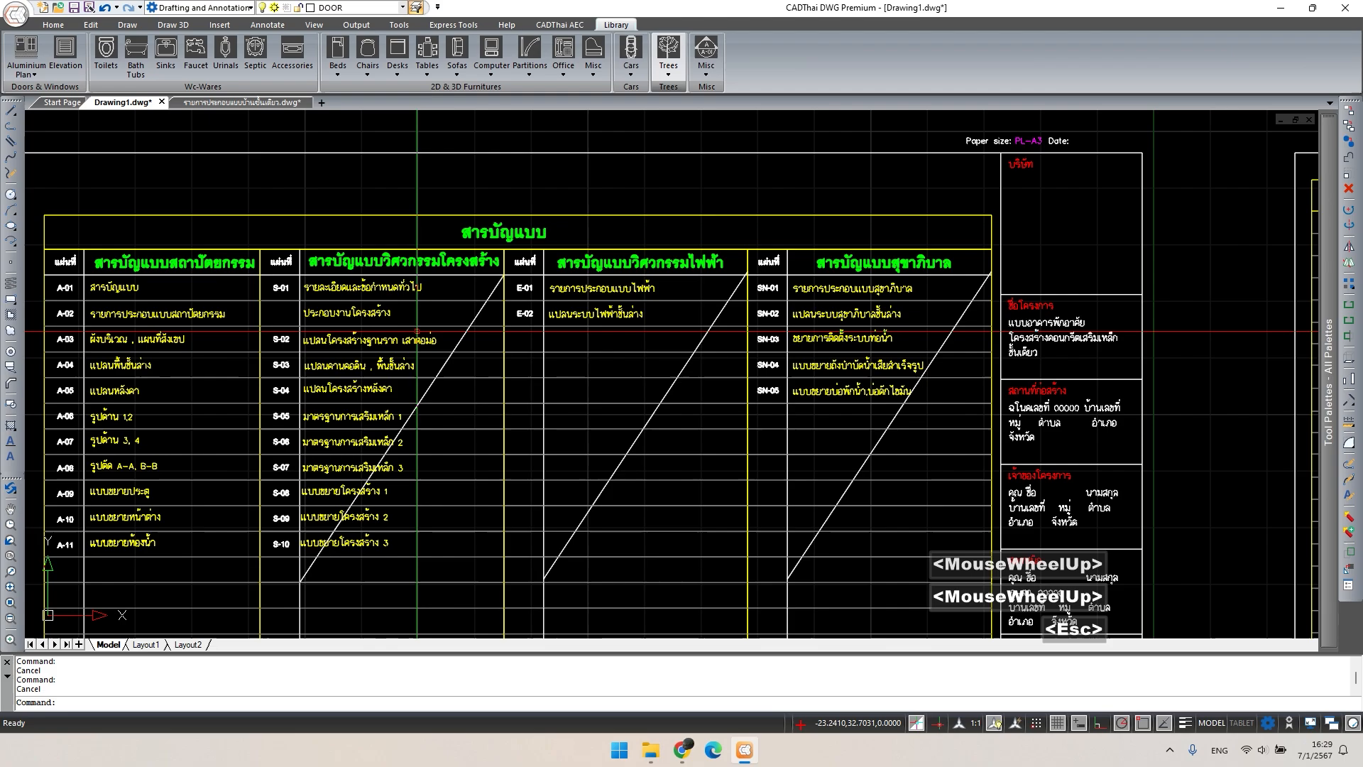
scroll(668, 360, "down", 2)
mouse_move(668, 360)
middle_mouse_down()
mouse_move(647, 360)
mouse_move(918, 350)
middle_mouse_up()
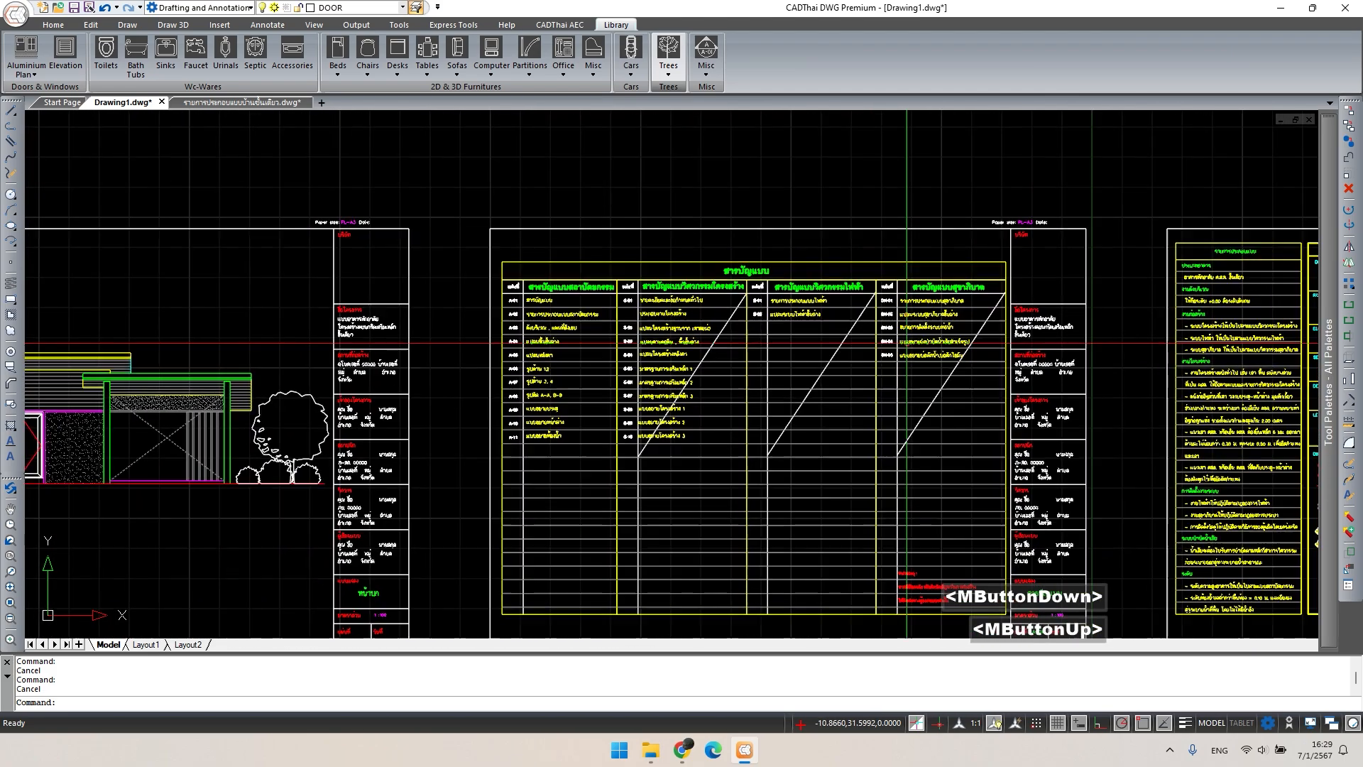
- Copy the index table's title text "สารบัญแบบ" to the empty area below the house on the cover sheet
left_click(726, 271)
scroll(639, 284, "up", 2)
middle_click_drag(710, 277, 911, 245)
type("co")
key("space")
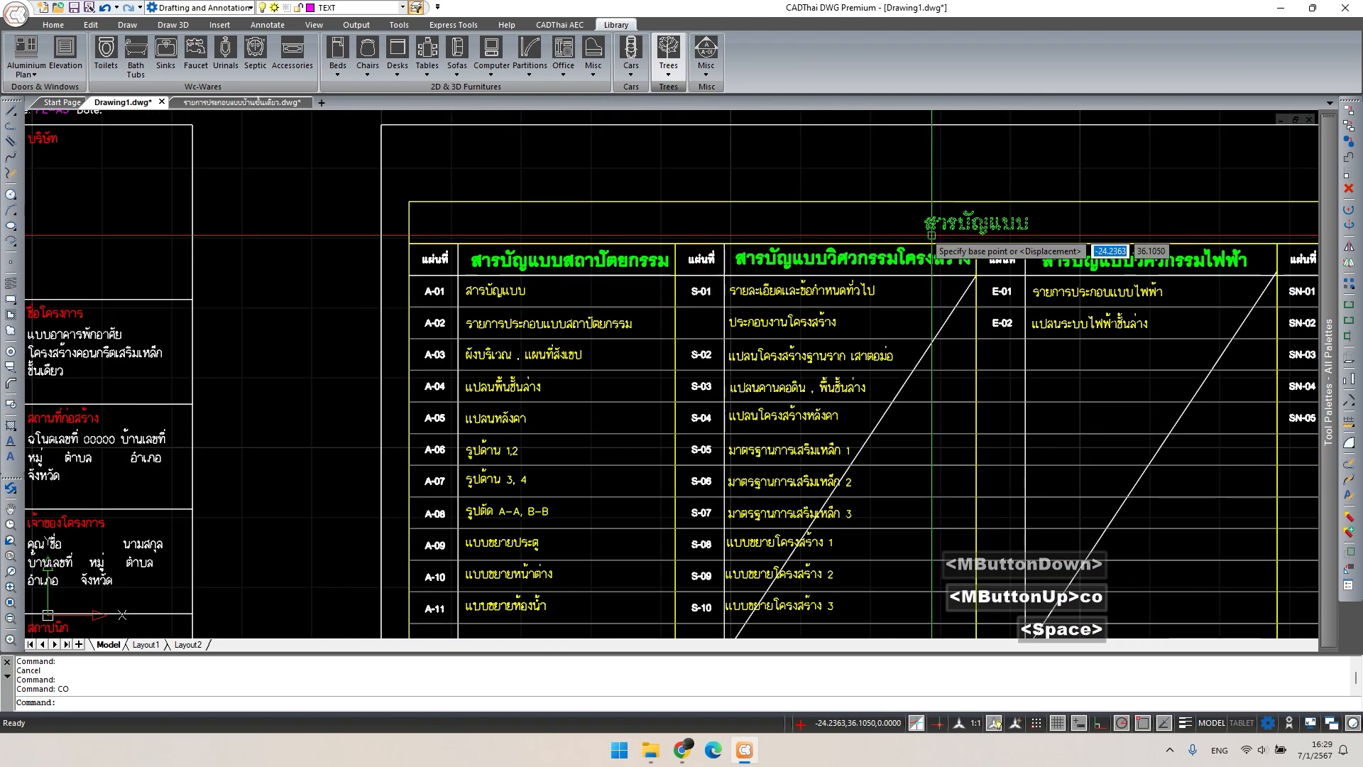
left_click(908, 242)
scroll(663, 377, "down", 2)
middle_click_drag(663, 377, 1099, 204)
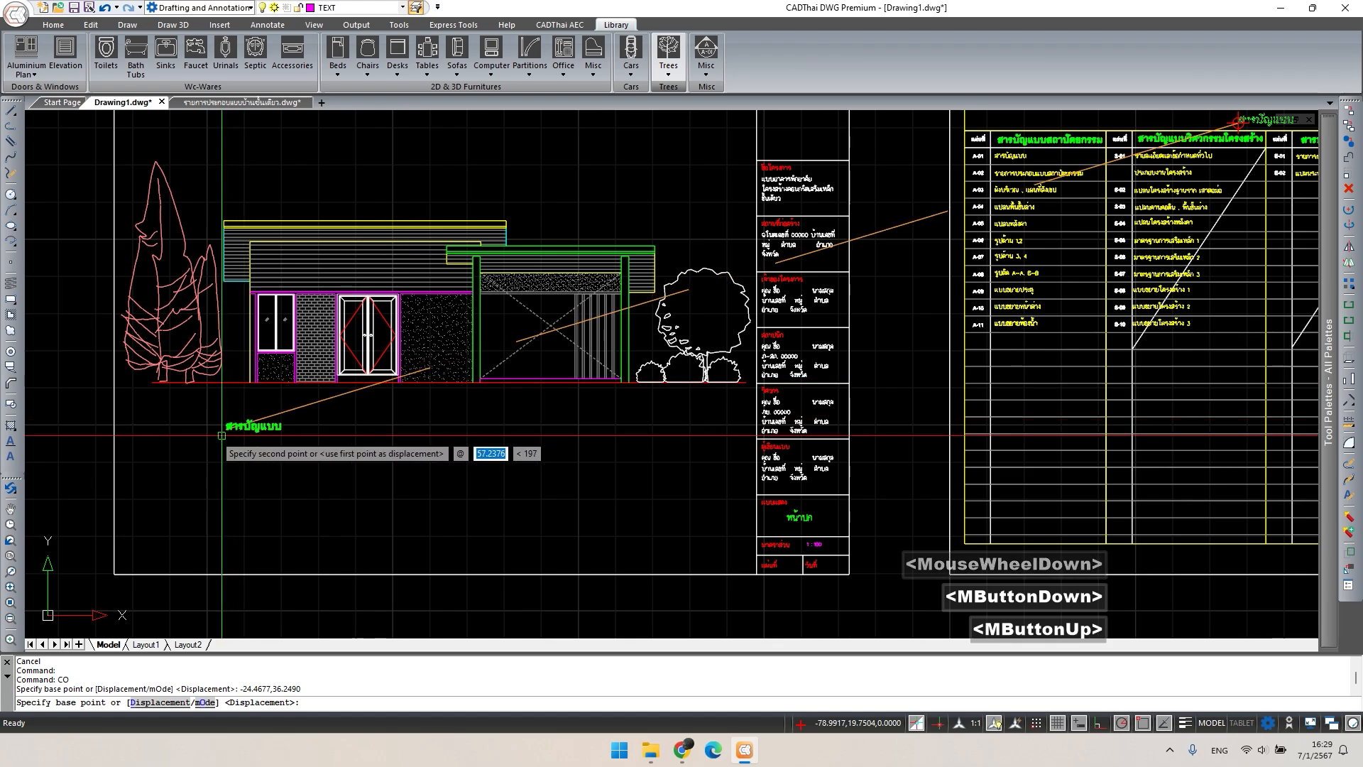
left_click(251, 429)
key("Escape")
- Scale the copied title text by a factor of 1.5 about its lower-left corner
scroll(250, 426, "up", 3)
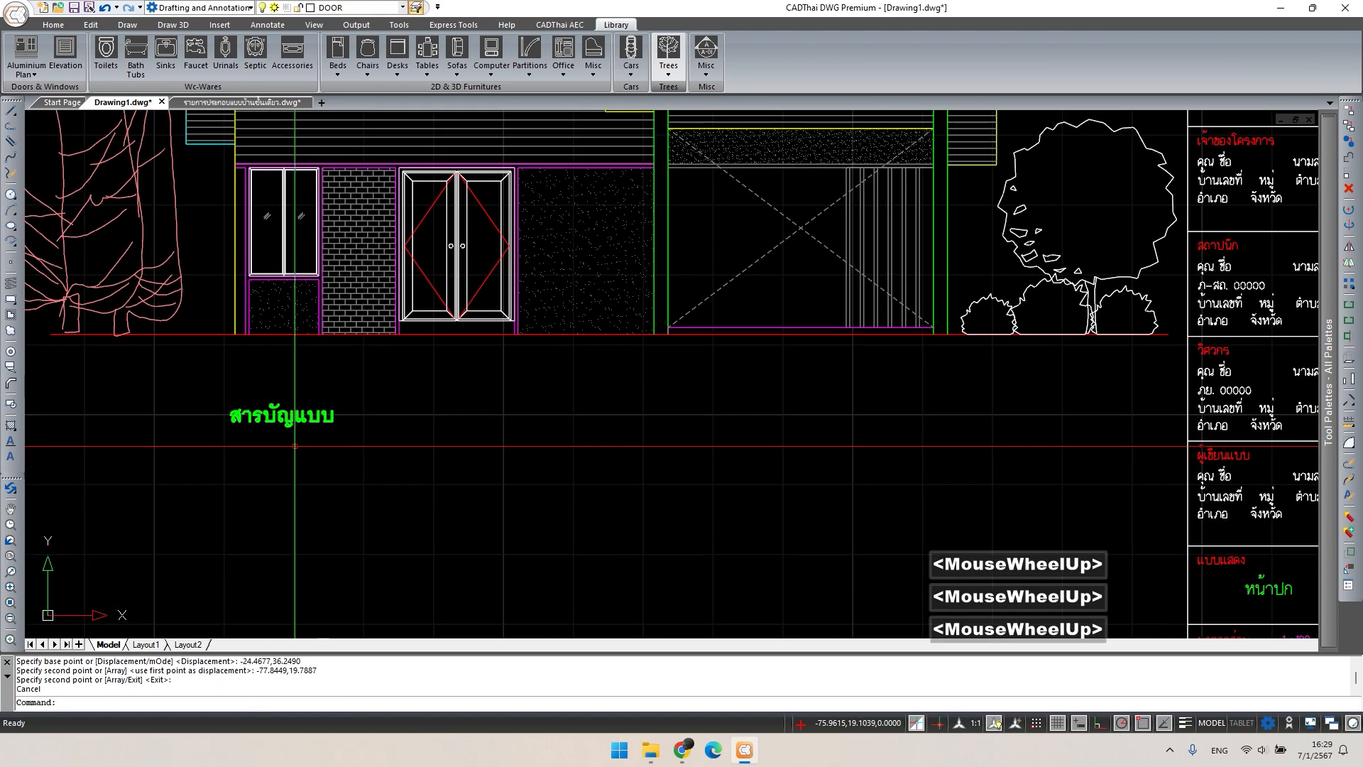
left_click(244, 402)
type("sc")
key("space")
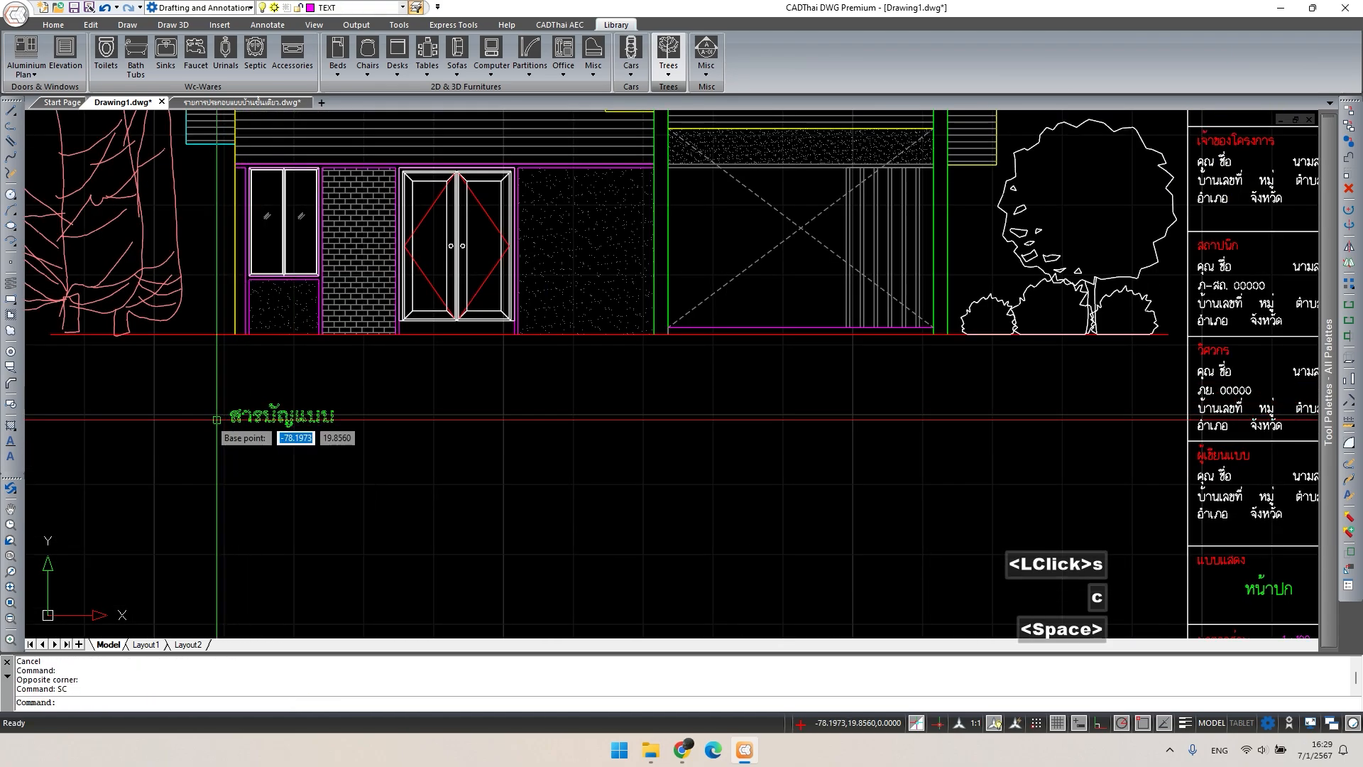
left_click(228, 421)
key("Return")
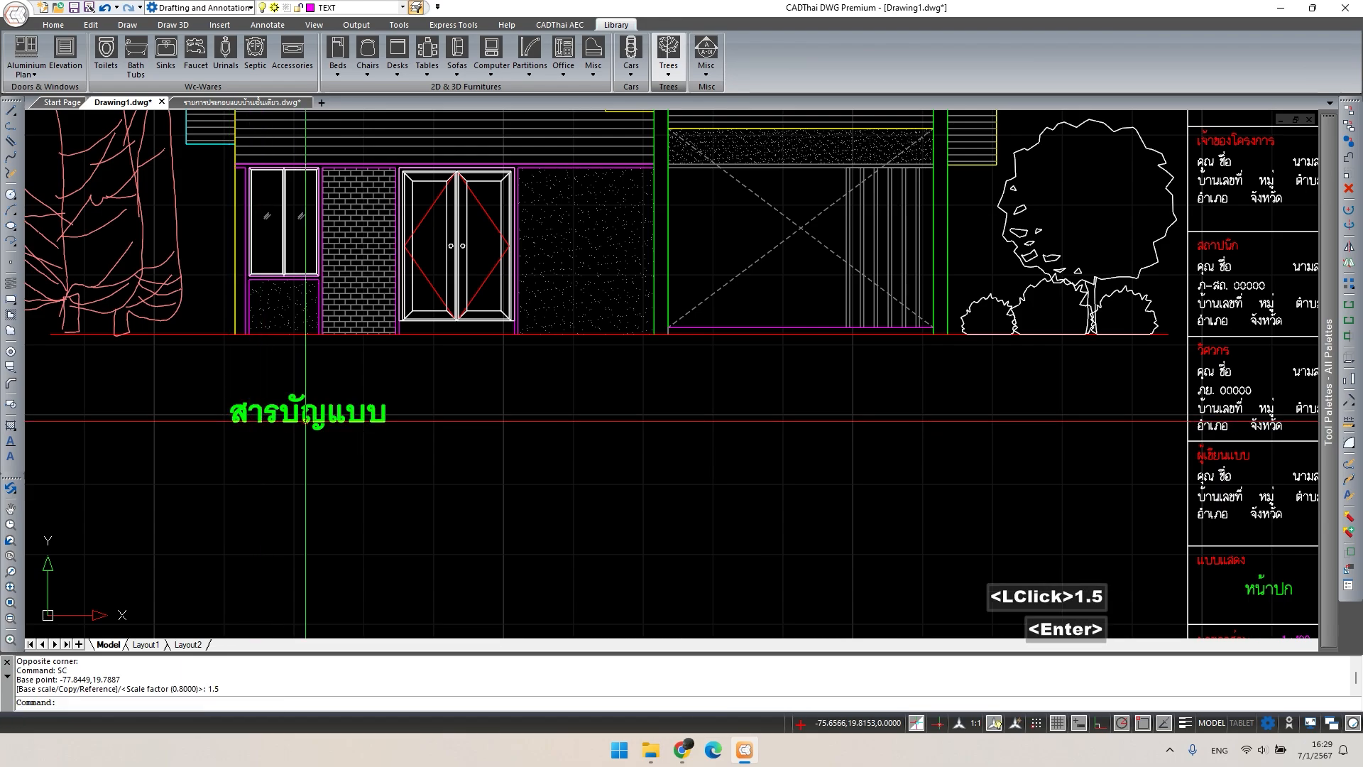
- Change the copied title text below the house to "แบบขออนุญาตก่อสร้าง"
double_click(306, 414)
type("c")
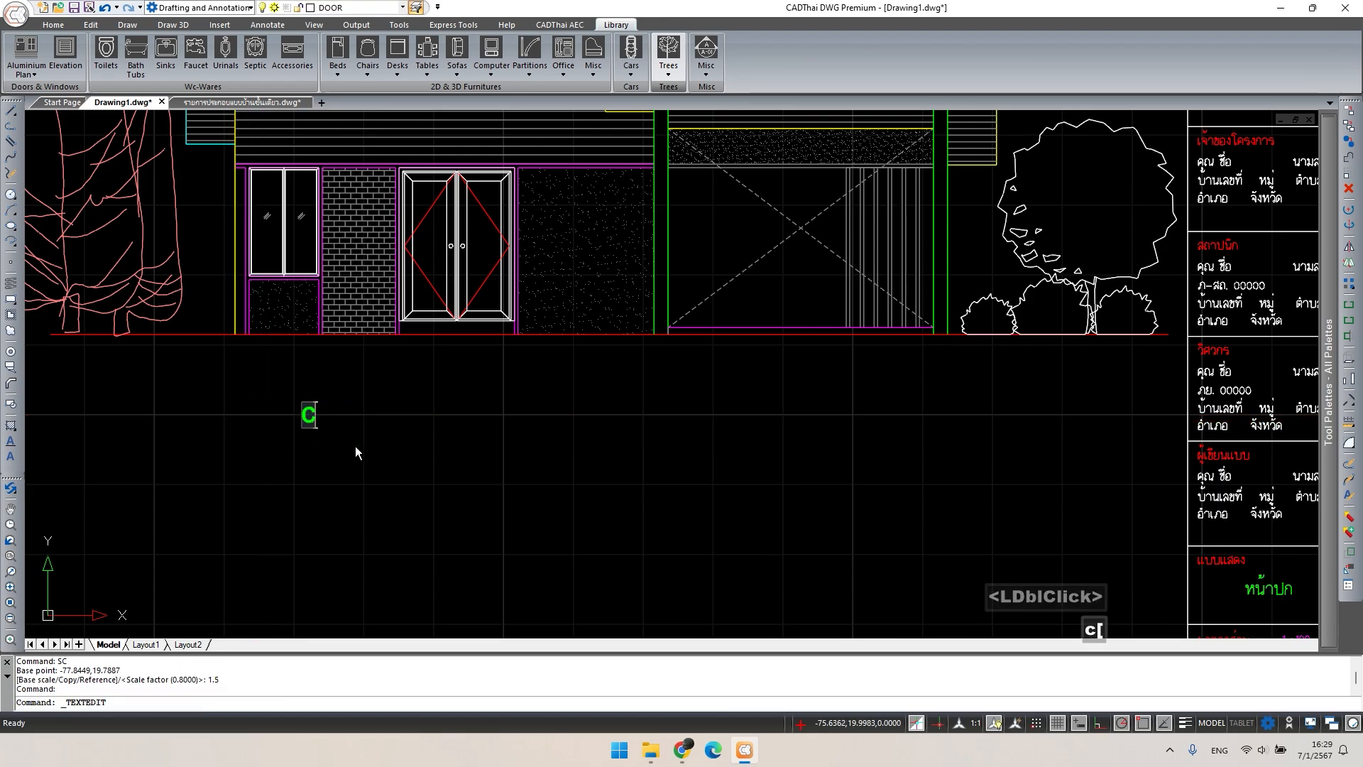
key("BackSpace")
key("grave")
type("แบบขอ")
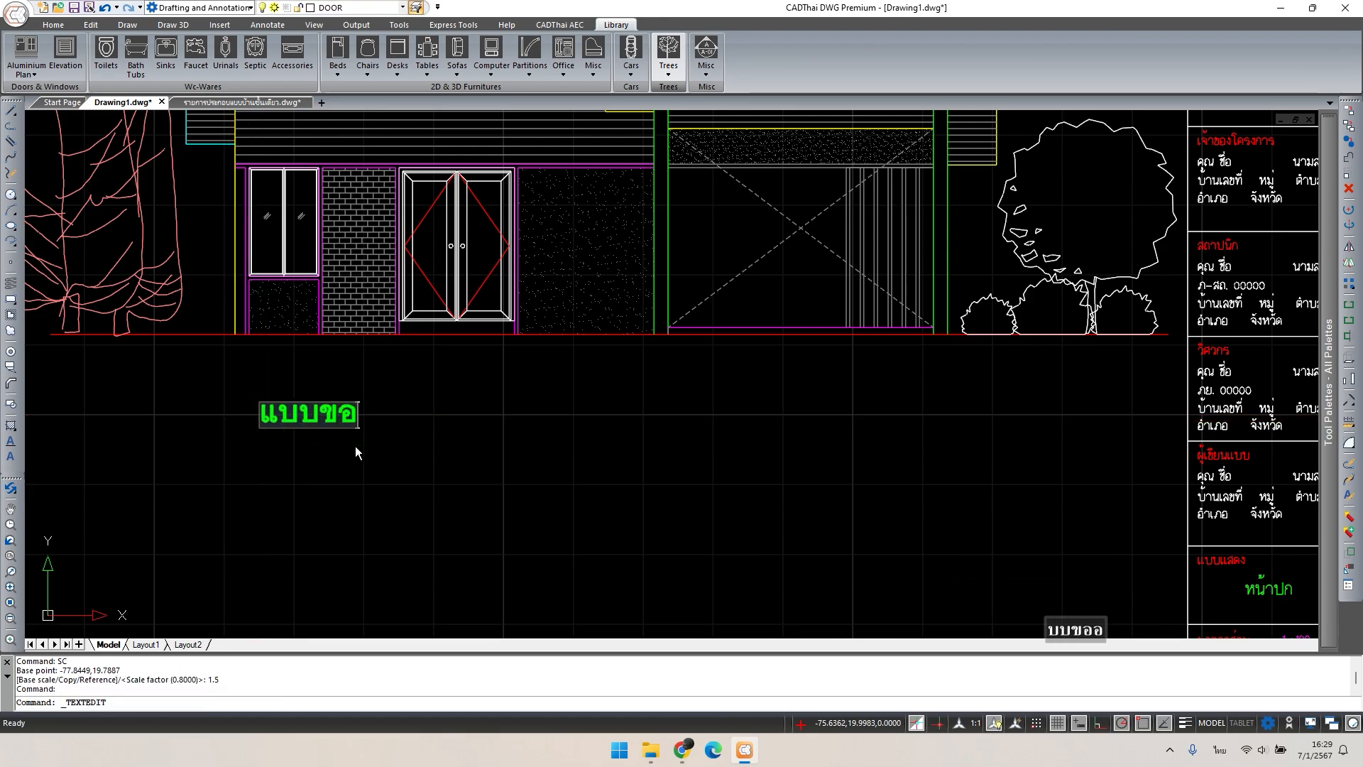
type("อนุญาตก่อสร้าง")
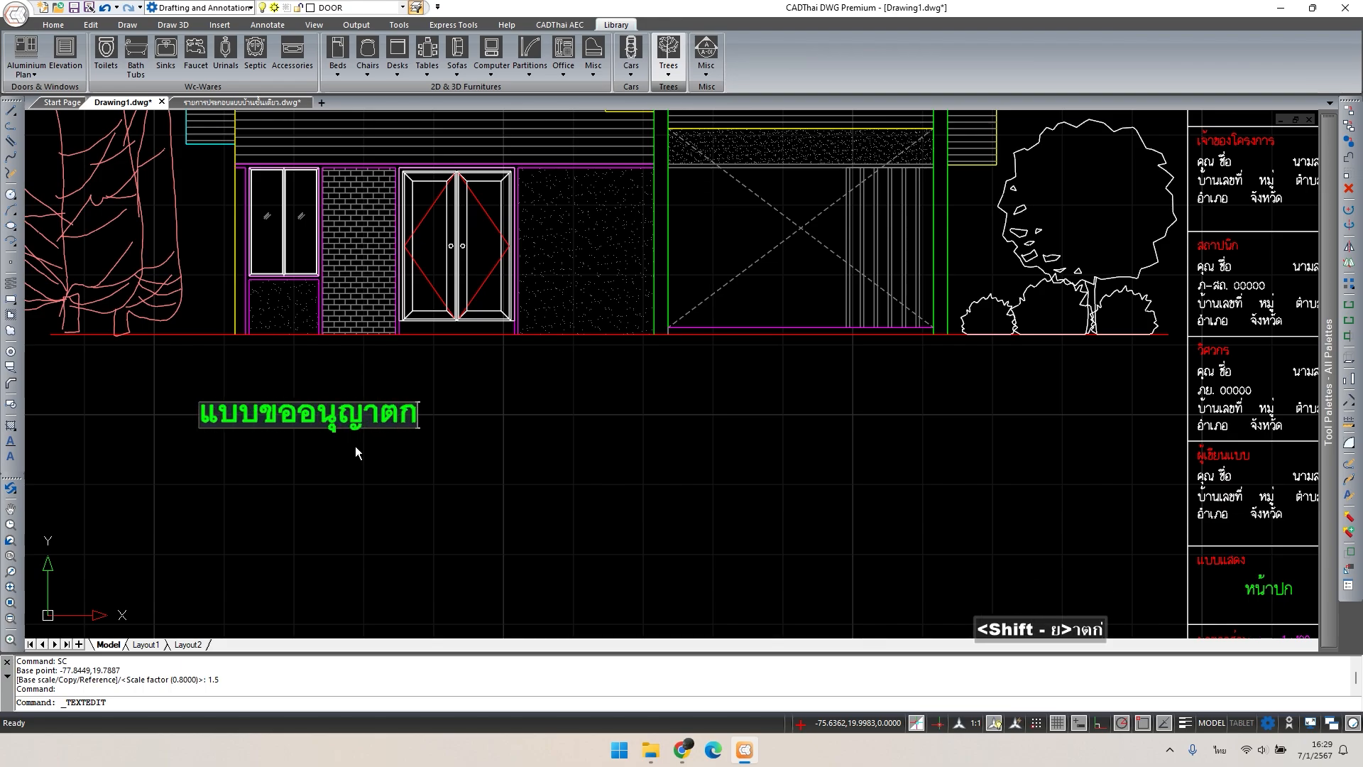
left_click(376, 463)
scroll(337, 475, "down", 1)
scroll(336, 475, "down", 2)
middle_click_drag(337, 475, 476, 433)
key("Escape")
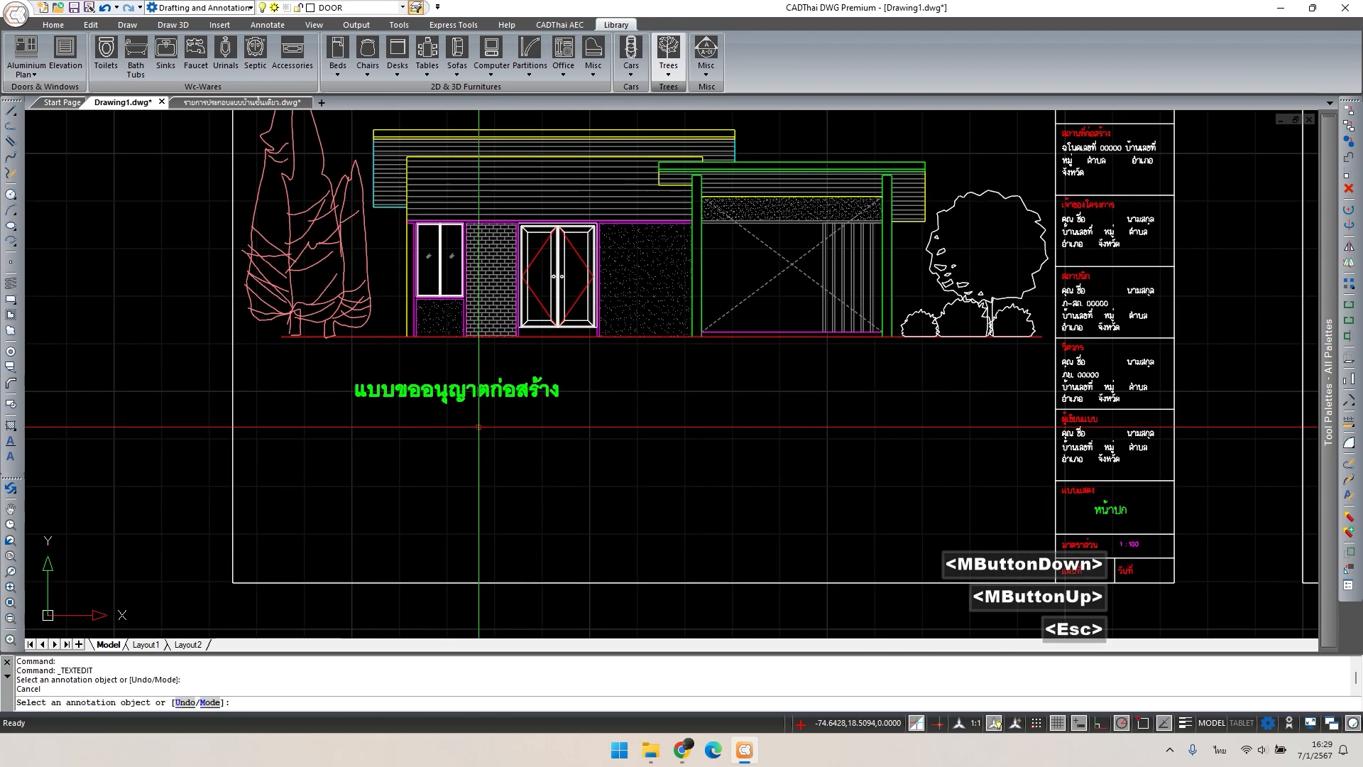
- Move the title text so its lower-left corner lines up under the house's left wall
left_click(477, 427)
left_click(456, 397)
type("m")
key("space")
left_click(353, 396)
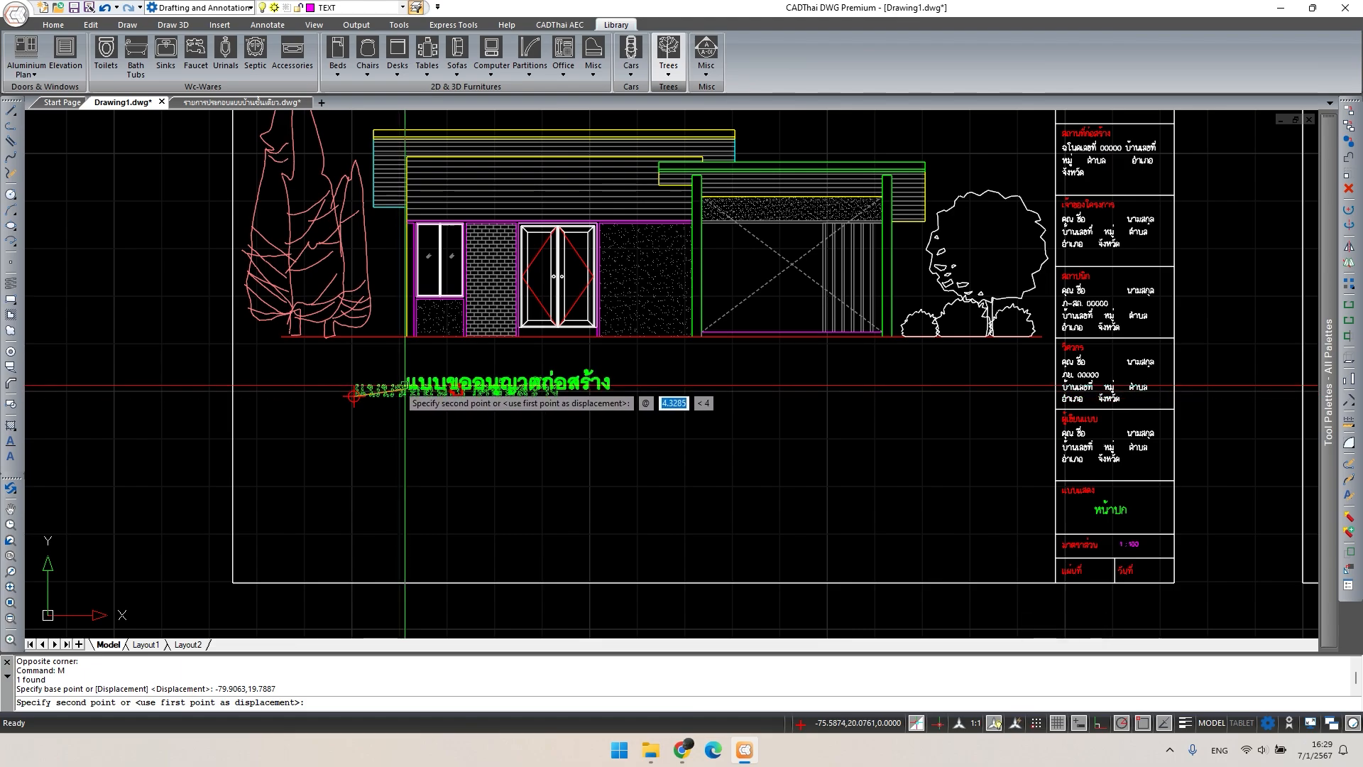
left_click(404, 382)
- Copy the title text straight down by 1.3333 units to start a second line
left_click(539, 412)
left_click(505, 379)
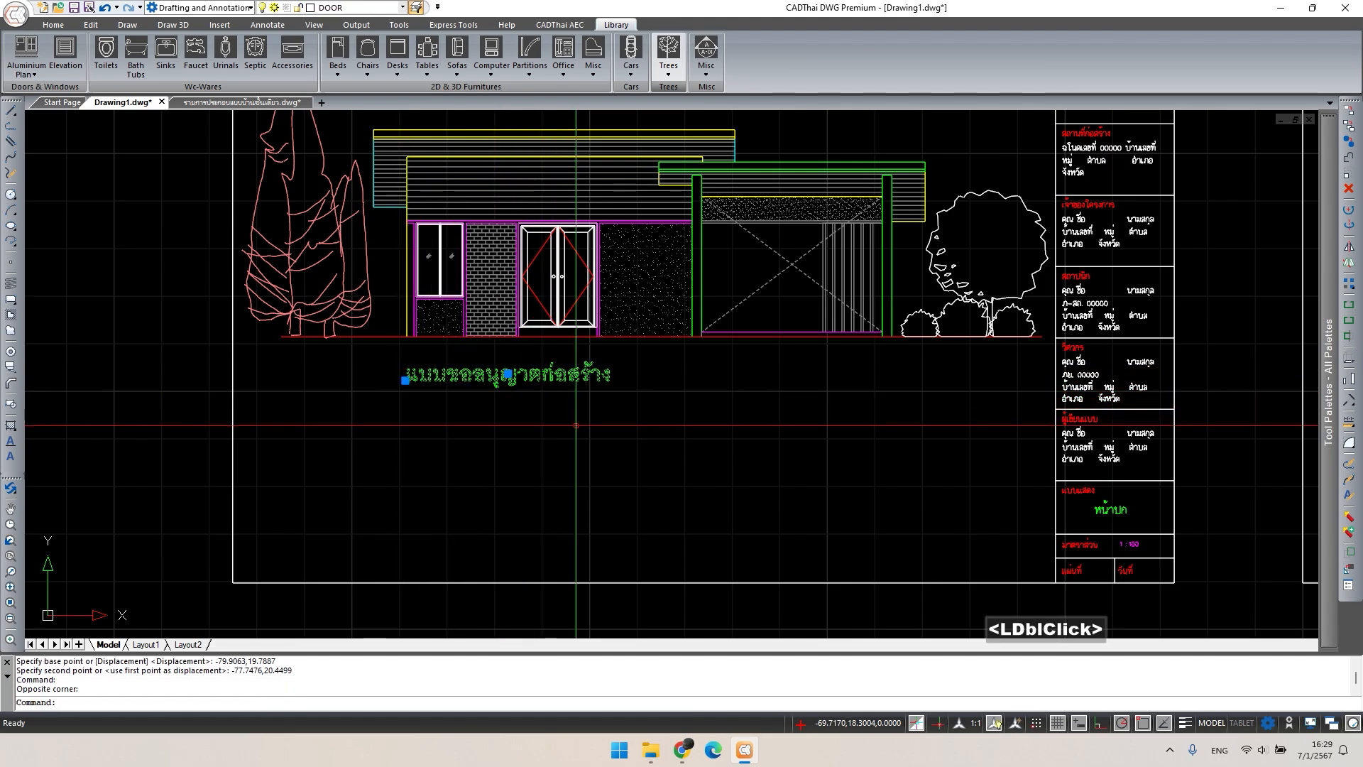
type("c")
key("space")
scroll(442, 403, "up", 3)
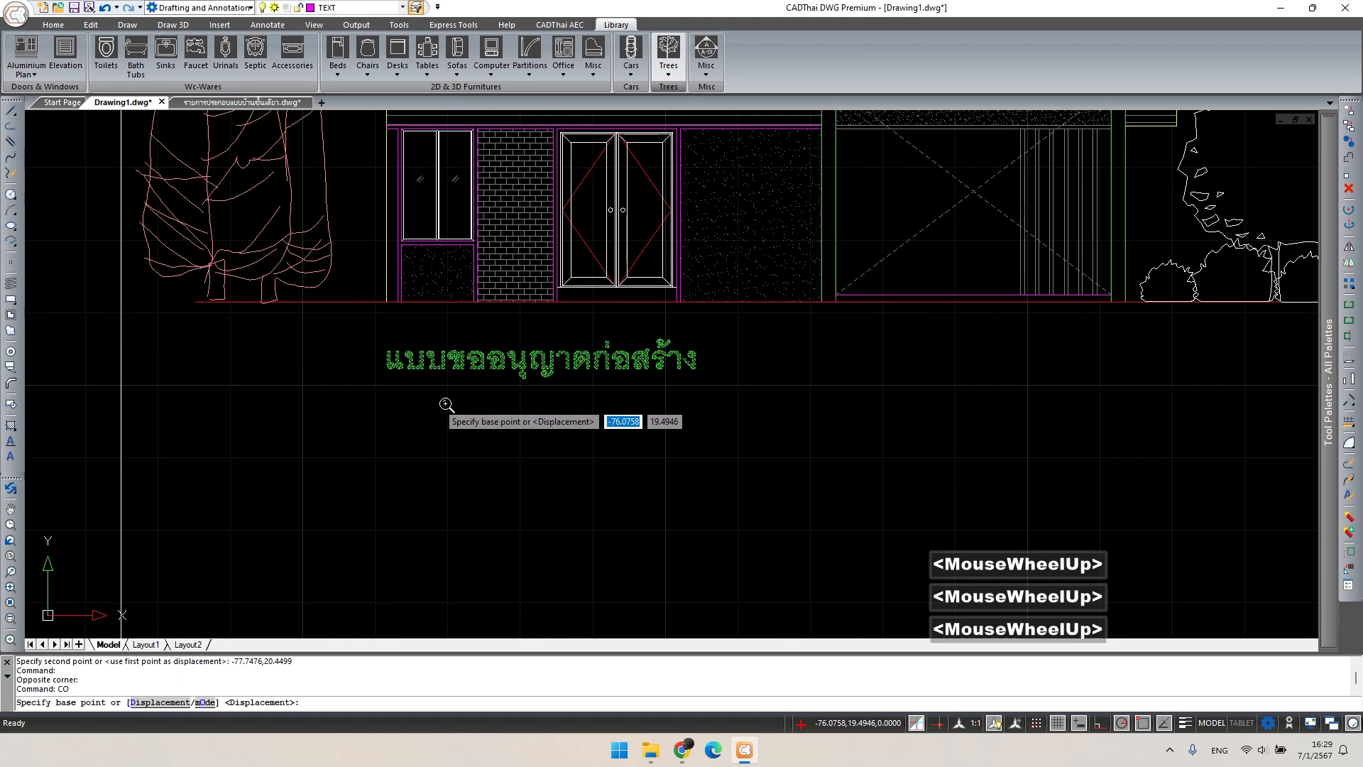
left_click(426, 395)
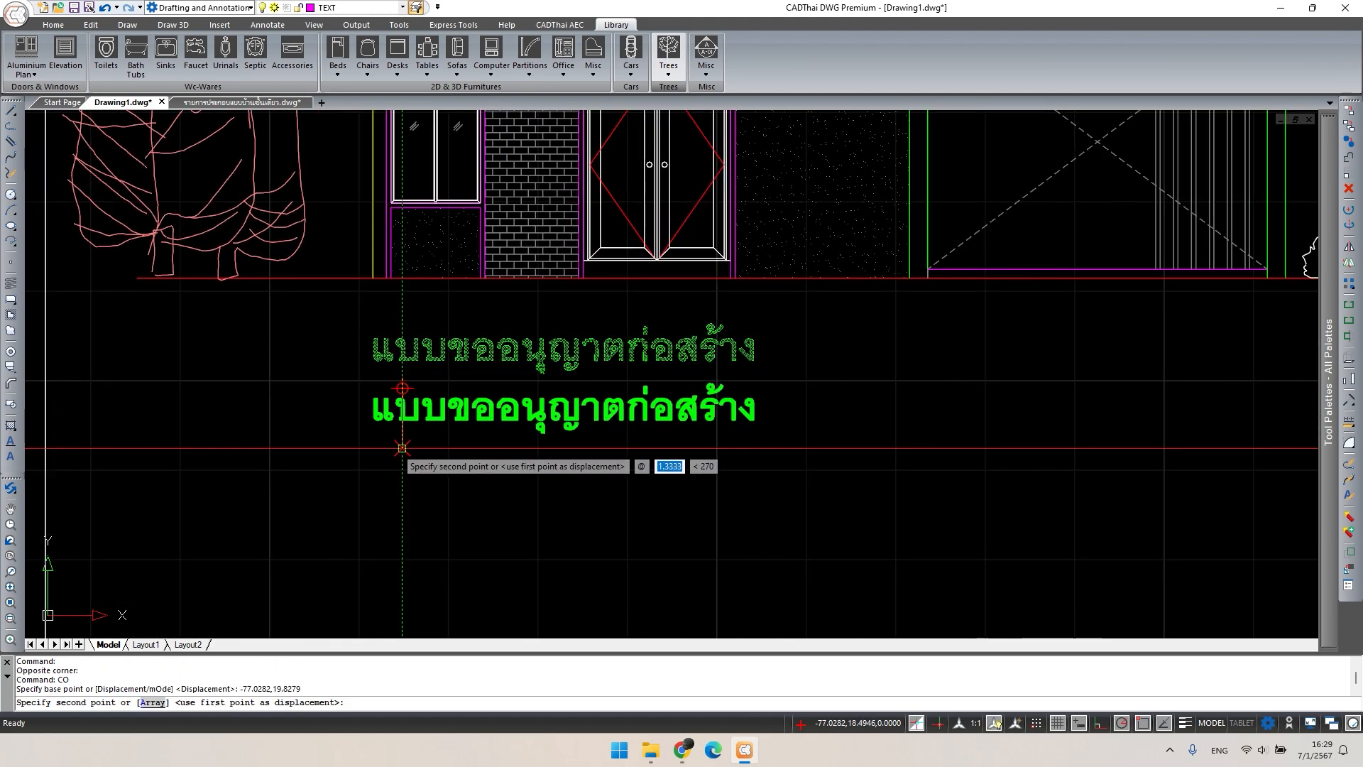
left_click(401, 448)
key("Escape")
- Change the second line's text to the owner placeholder "เจ้าของ คุณ ชื่อ นามสกุล"
double_click(450, 424)
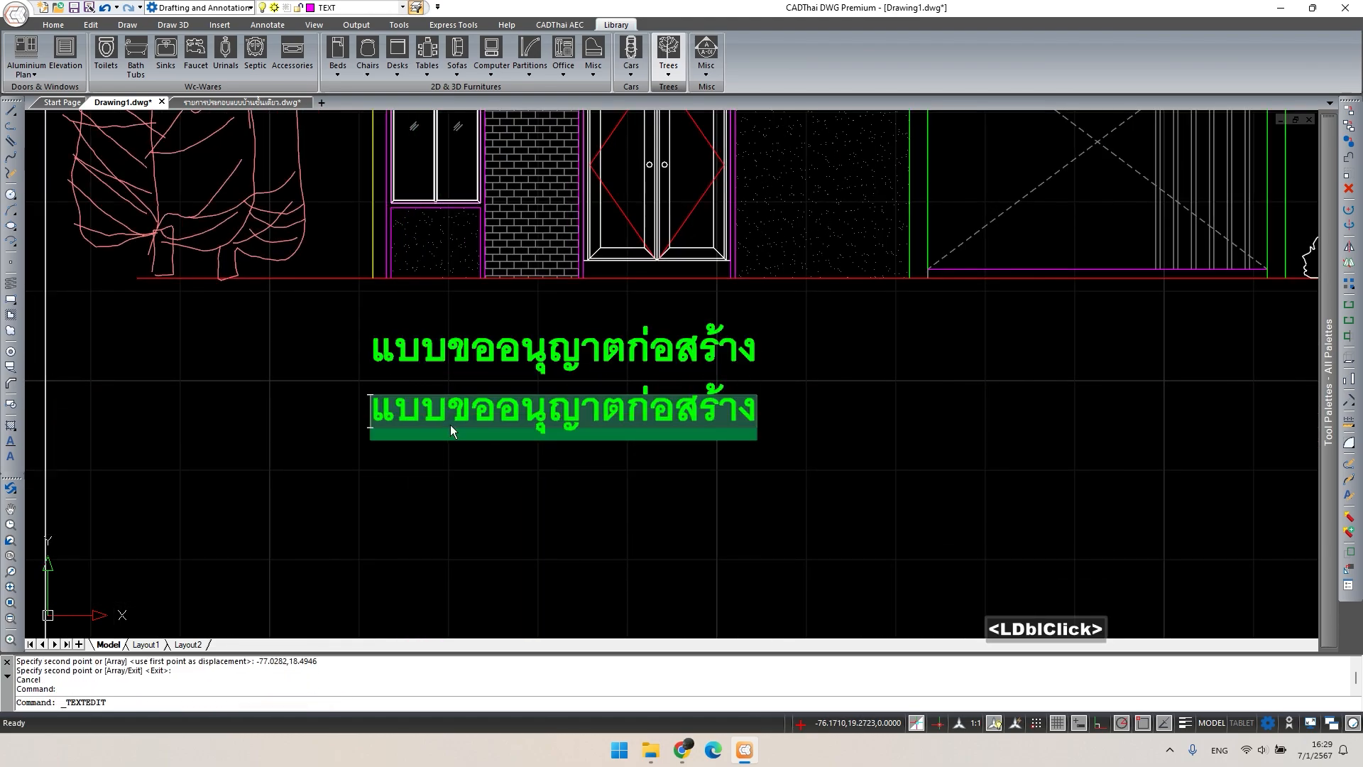
type("g0hk")
key("BackSpace")
key("BackSpace")
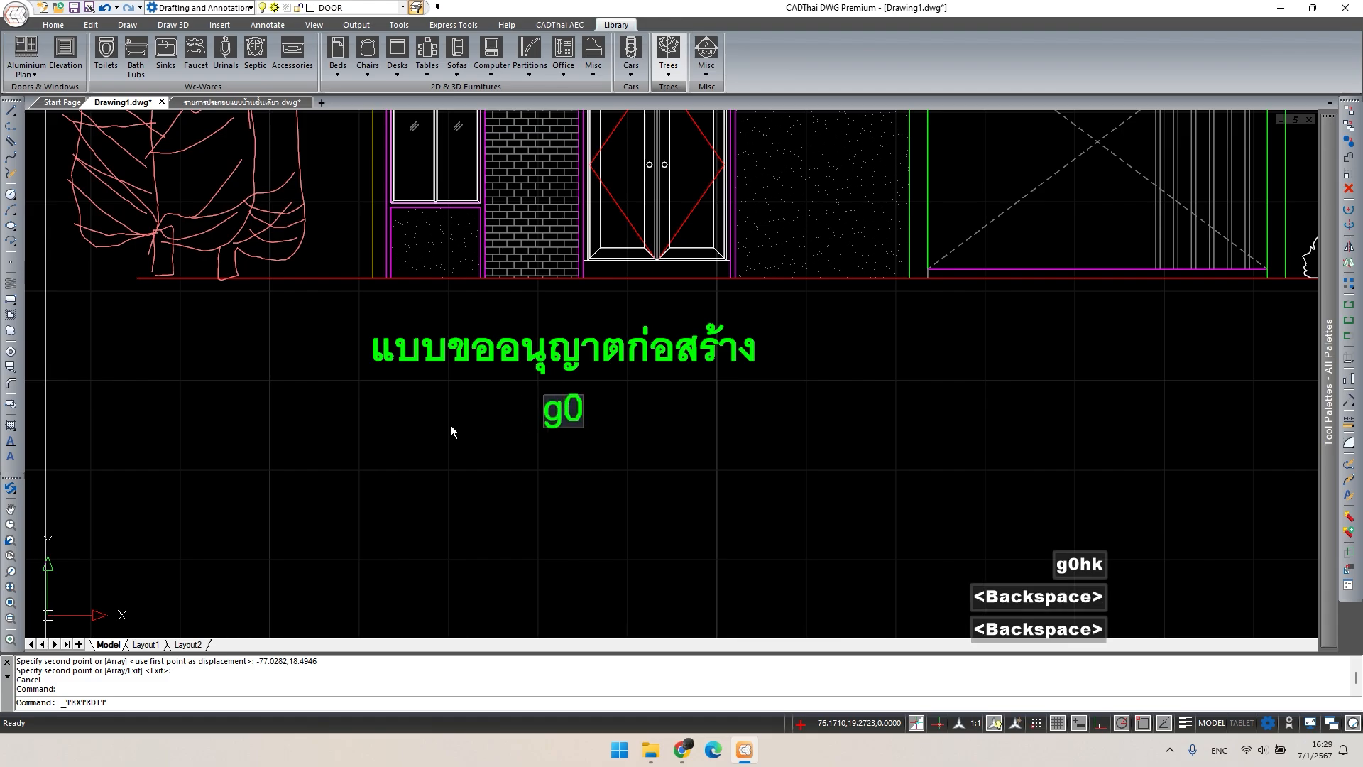
key("BackSpace")
key("BackSpace")
key("grave")
type("เจ้าของ")
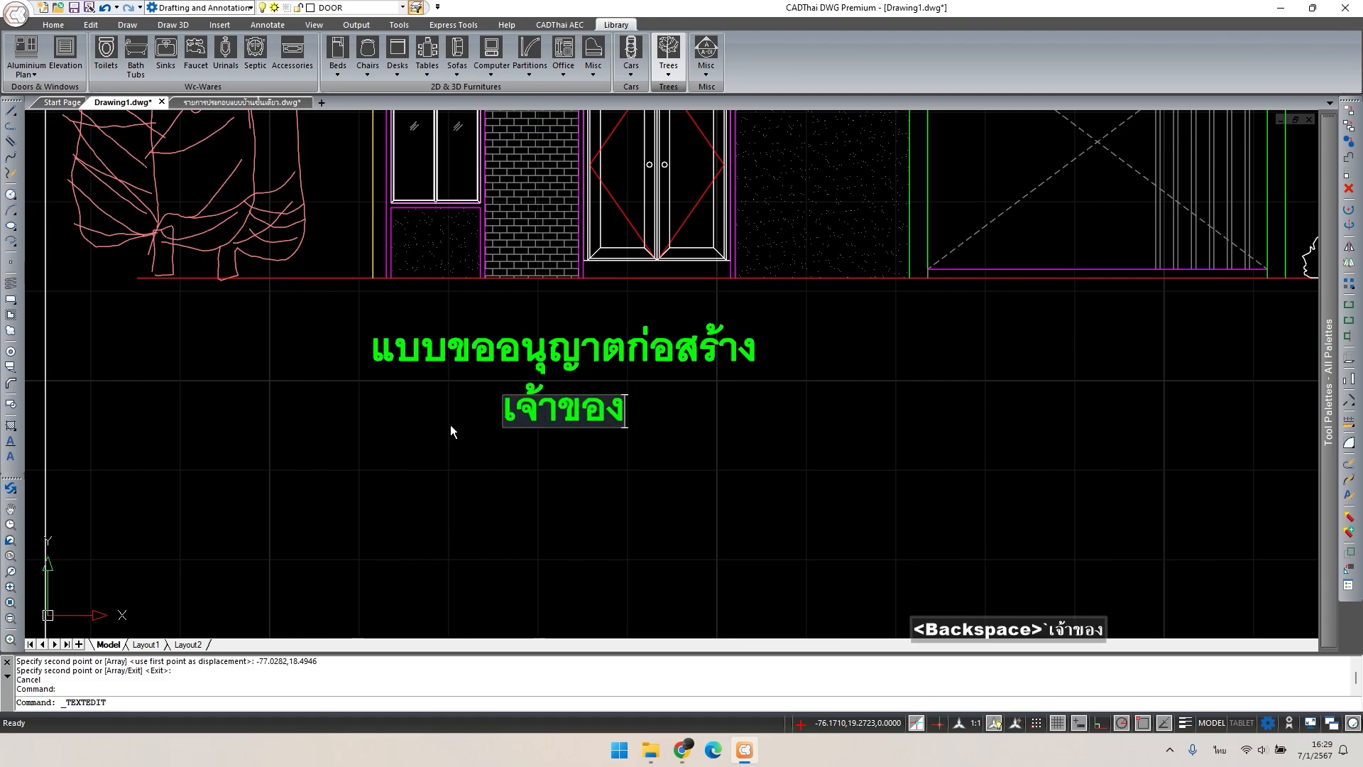
scroll(450, 424, "down", 2)
middle_click_drag(716, 455, 711, 423)
scroll(711, 424, "up", 2)
middle_click_drag(541, 475, 590, 478)
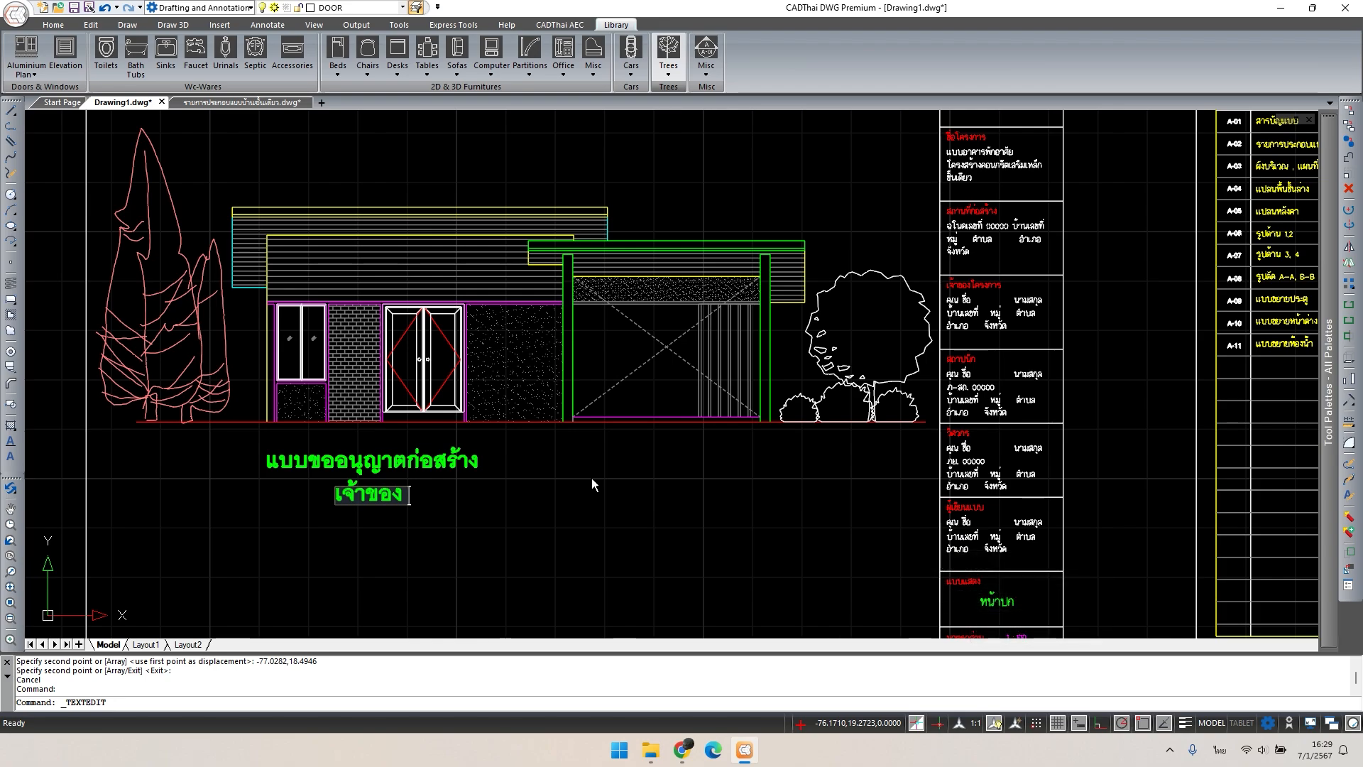
type("คุ")
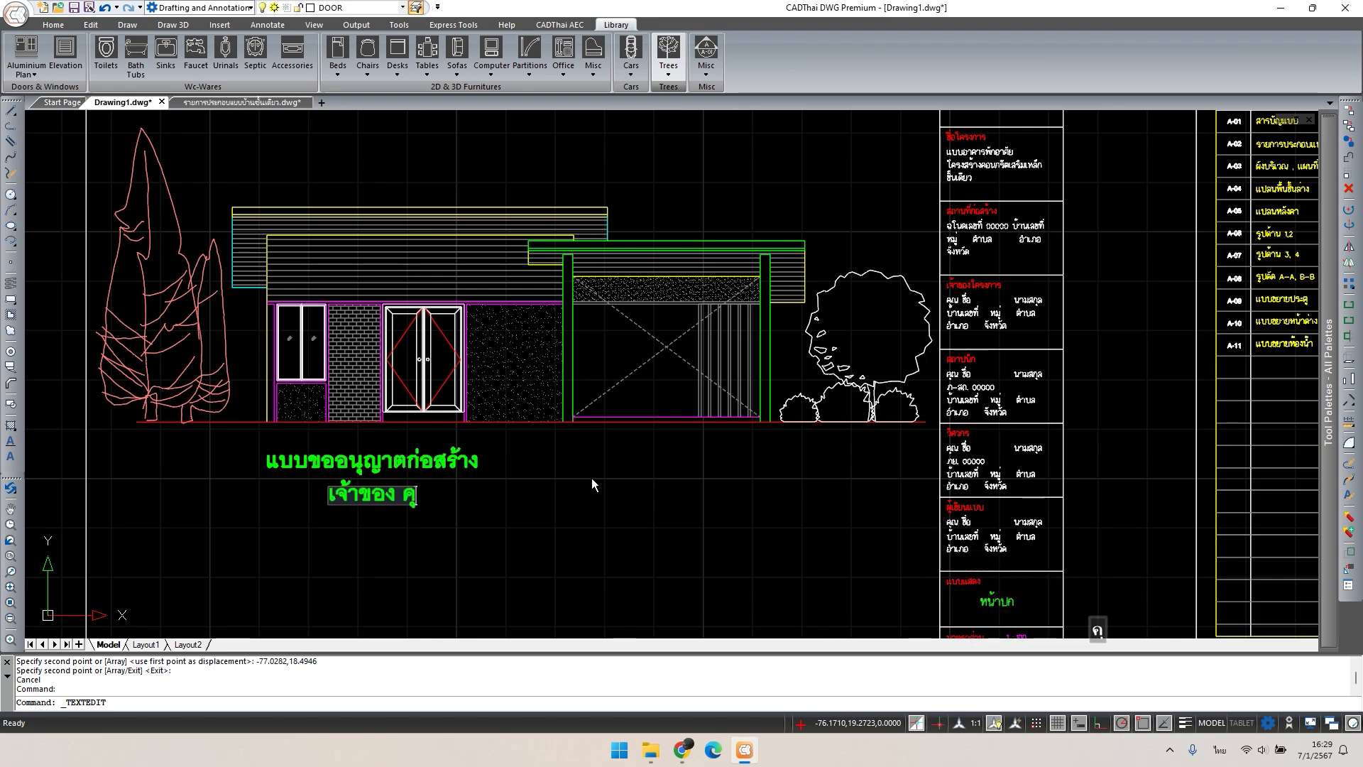
type("ณ")
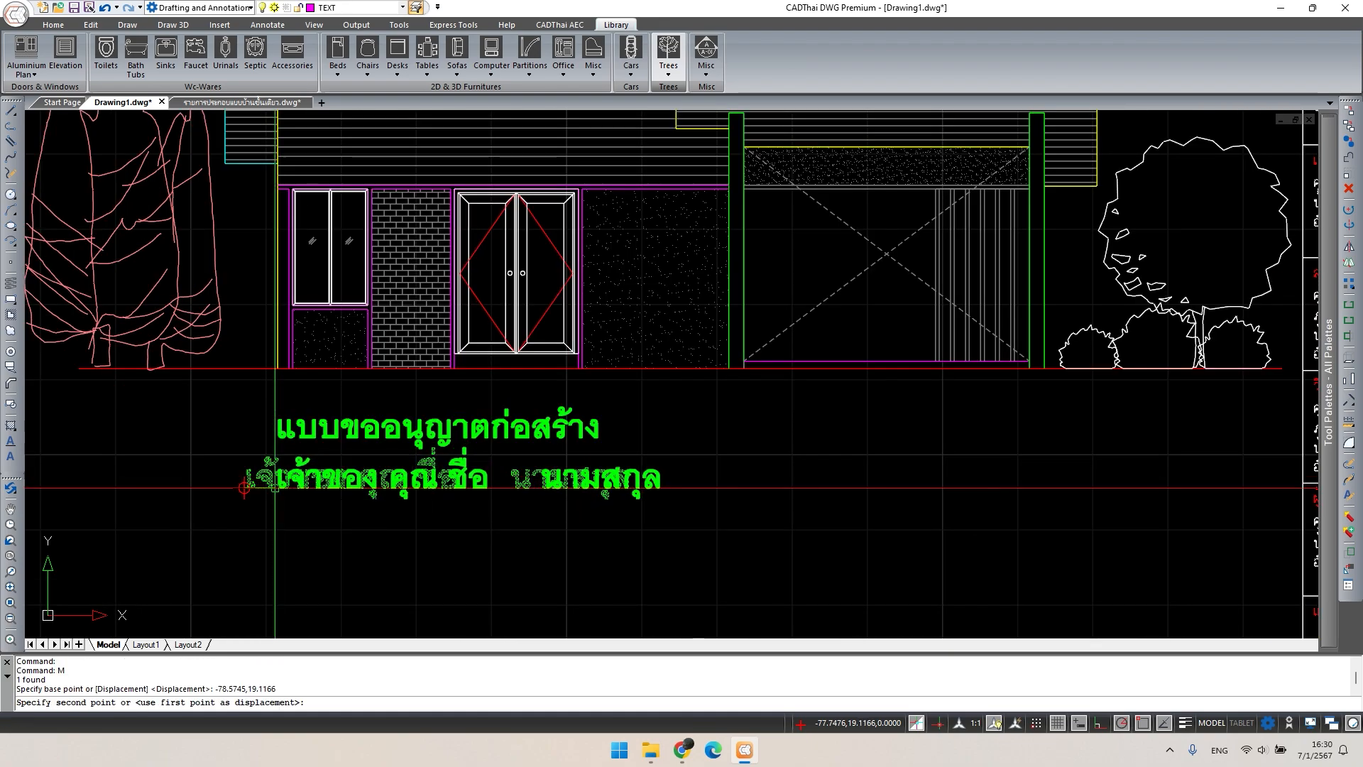
- Move the owner line horizontally so its start aligns with the start of the title line
left_click(244, 487)
scroll(563, 526, "down", 2)
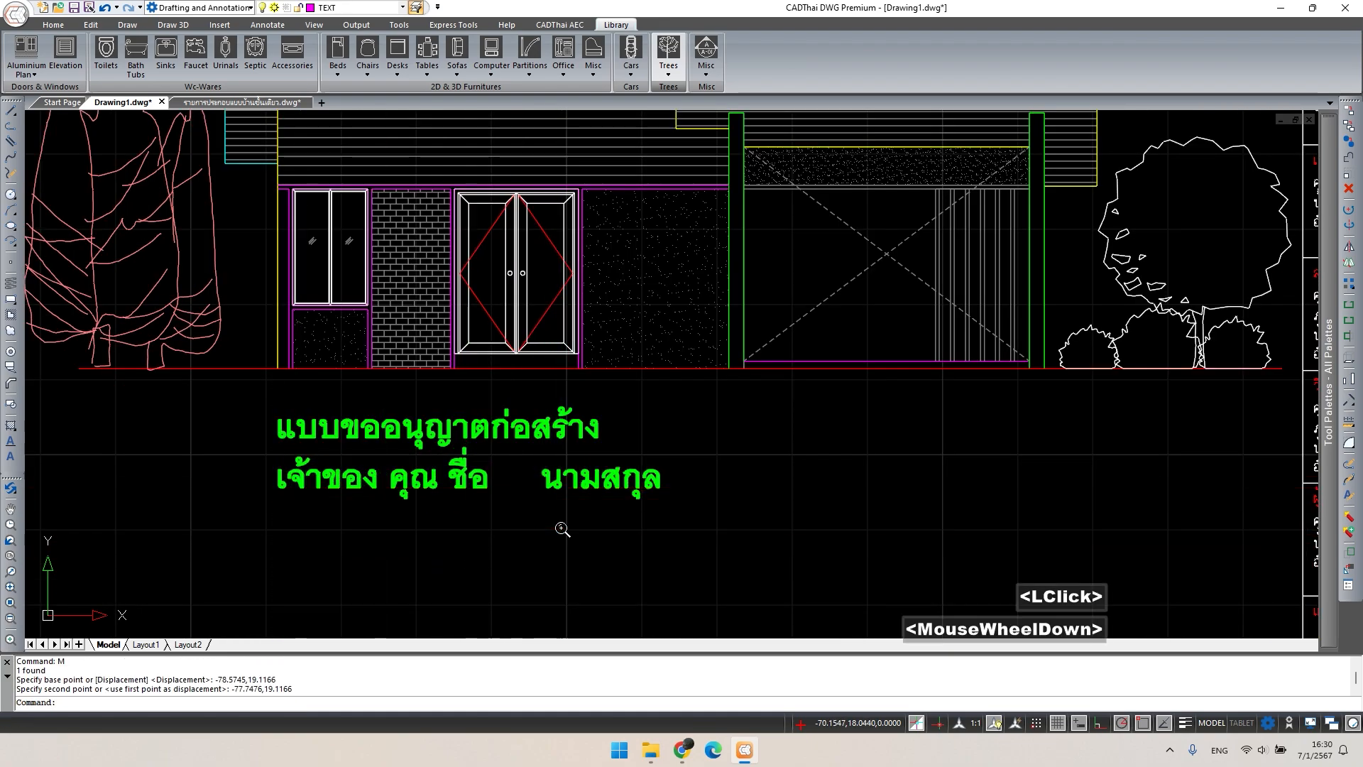
middle_click(563, 526)
key("Escape")
middle_click_drag(563, 526, 511, 497)
- Try a freehand copy of the owner line straight below itself and delete that trial copy
left_click(511, 410)
left_click(510, 409)
middle_click_drag(508, 443, 498, 478)
type("c")
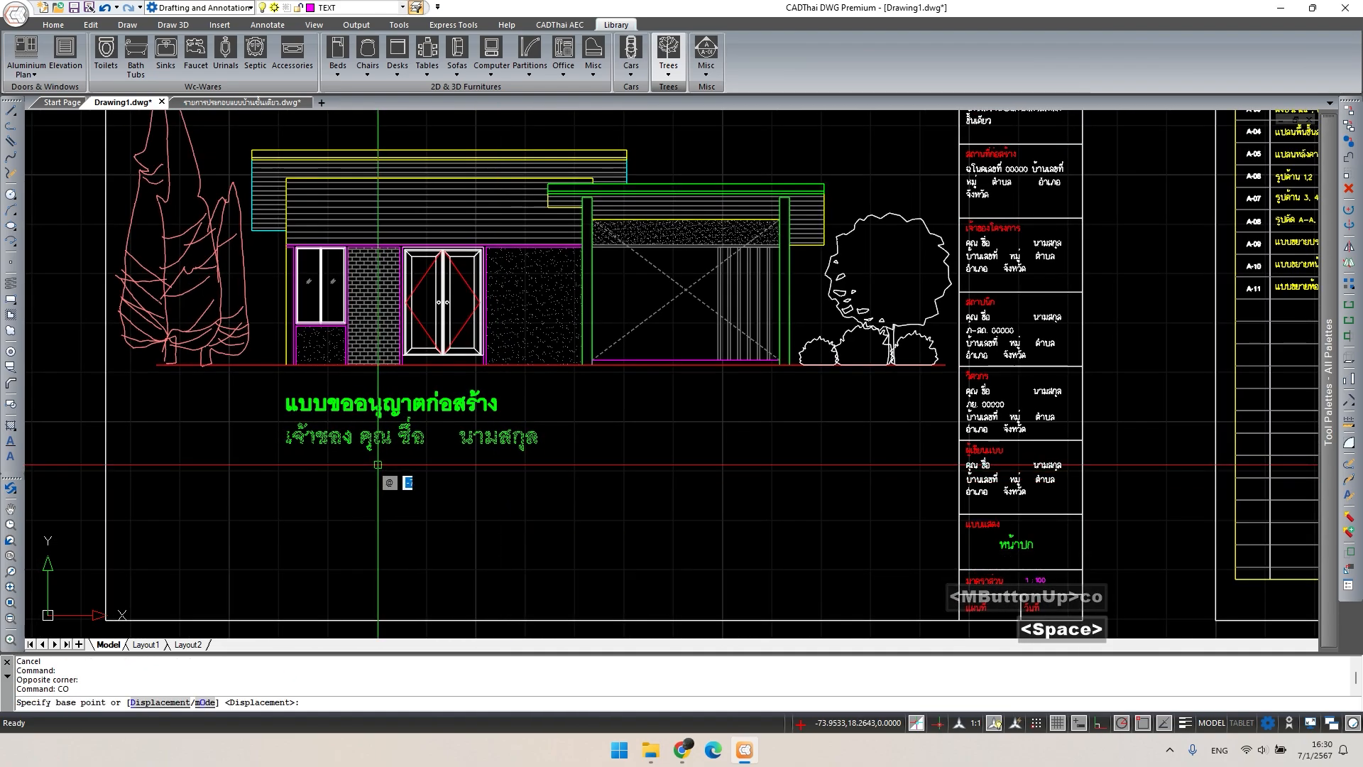
left_click(378, 464)
left_click(378, 496)
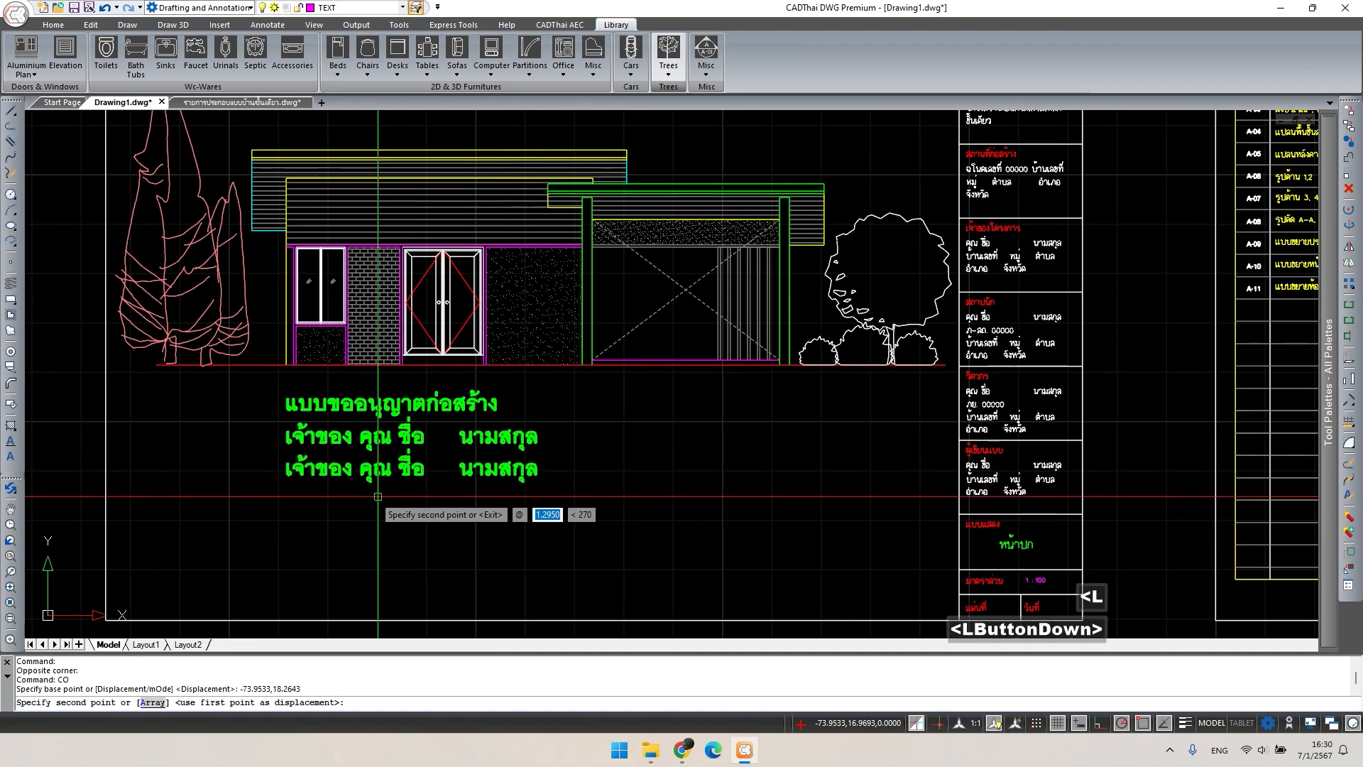
key("Escape")
left_click(413, 469)
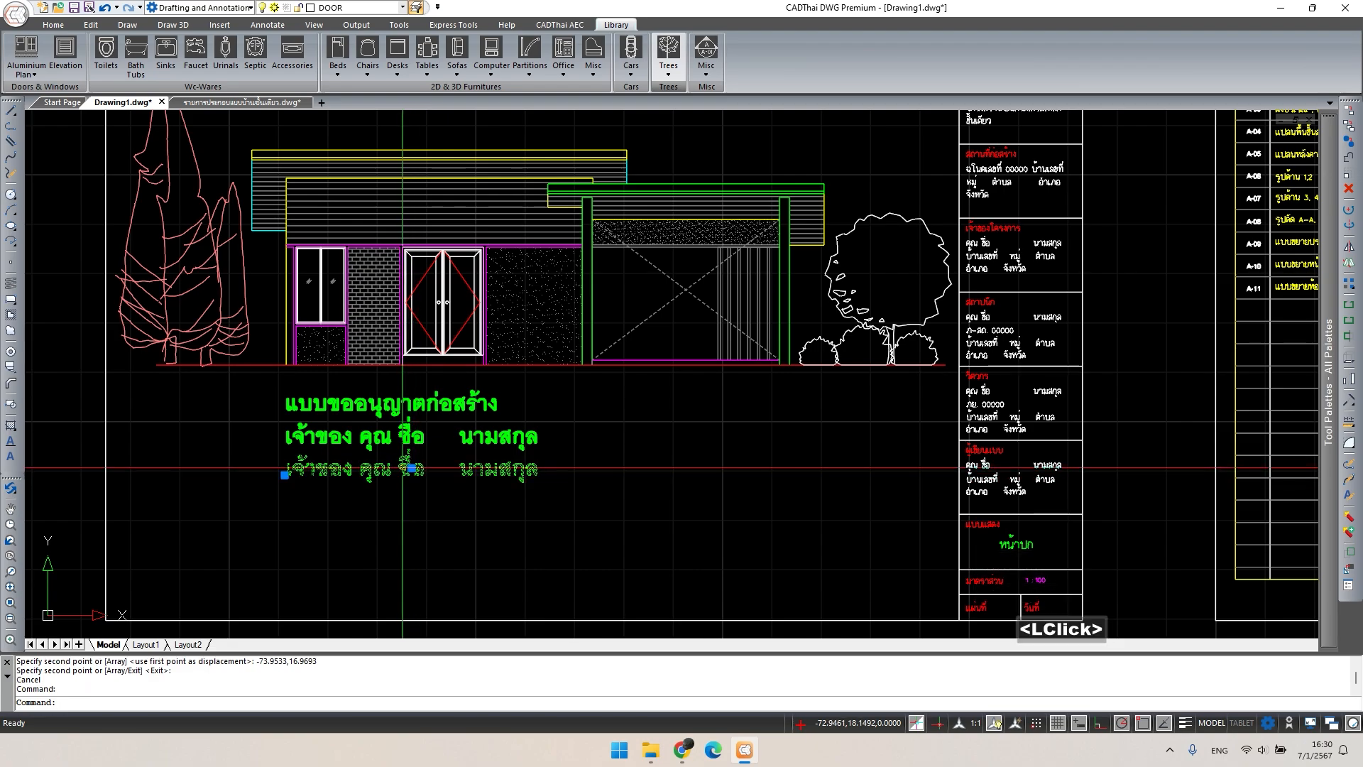
key("Delete")
- Copy the owner line below itself and change the copy's text to "สถานที่ก่อสร้าง"
left_click(394, 450)
left_click(379, 441)
type("c")
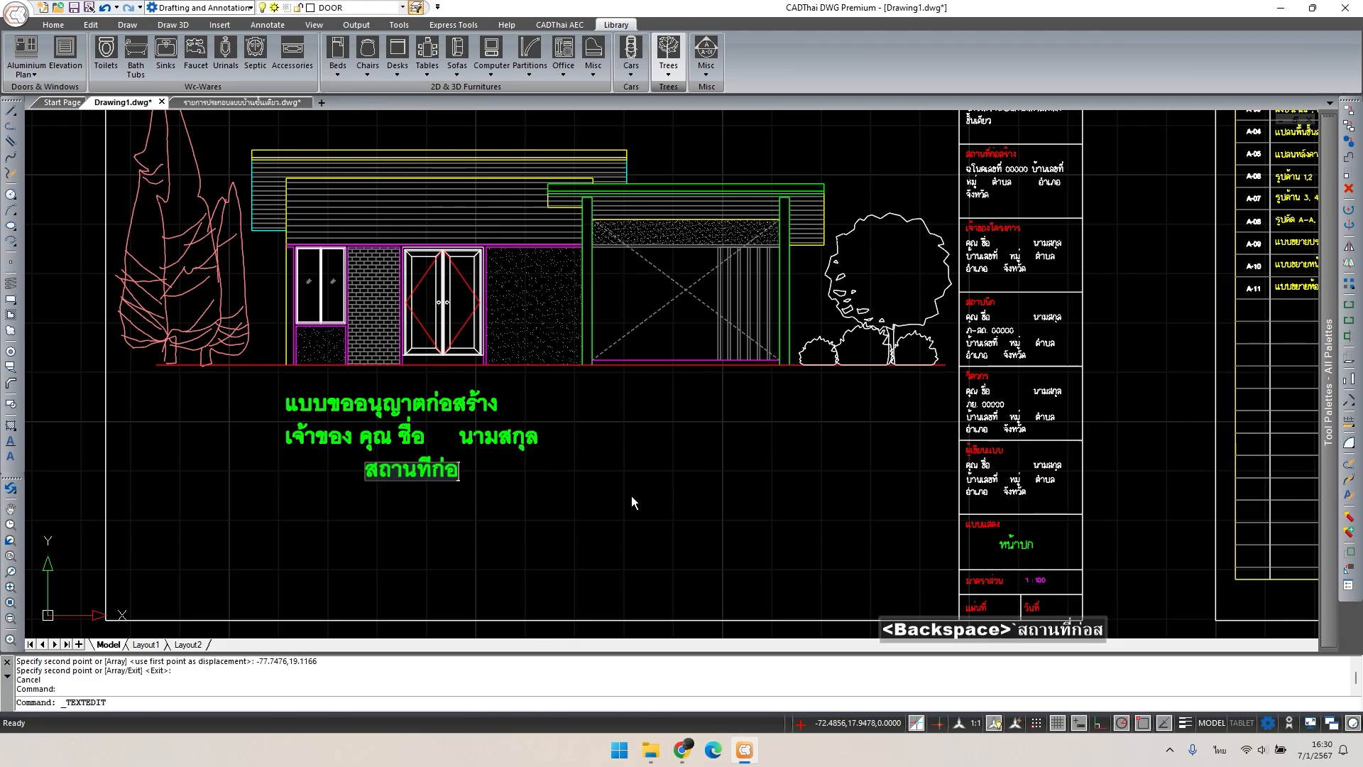
type("ร้าง")
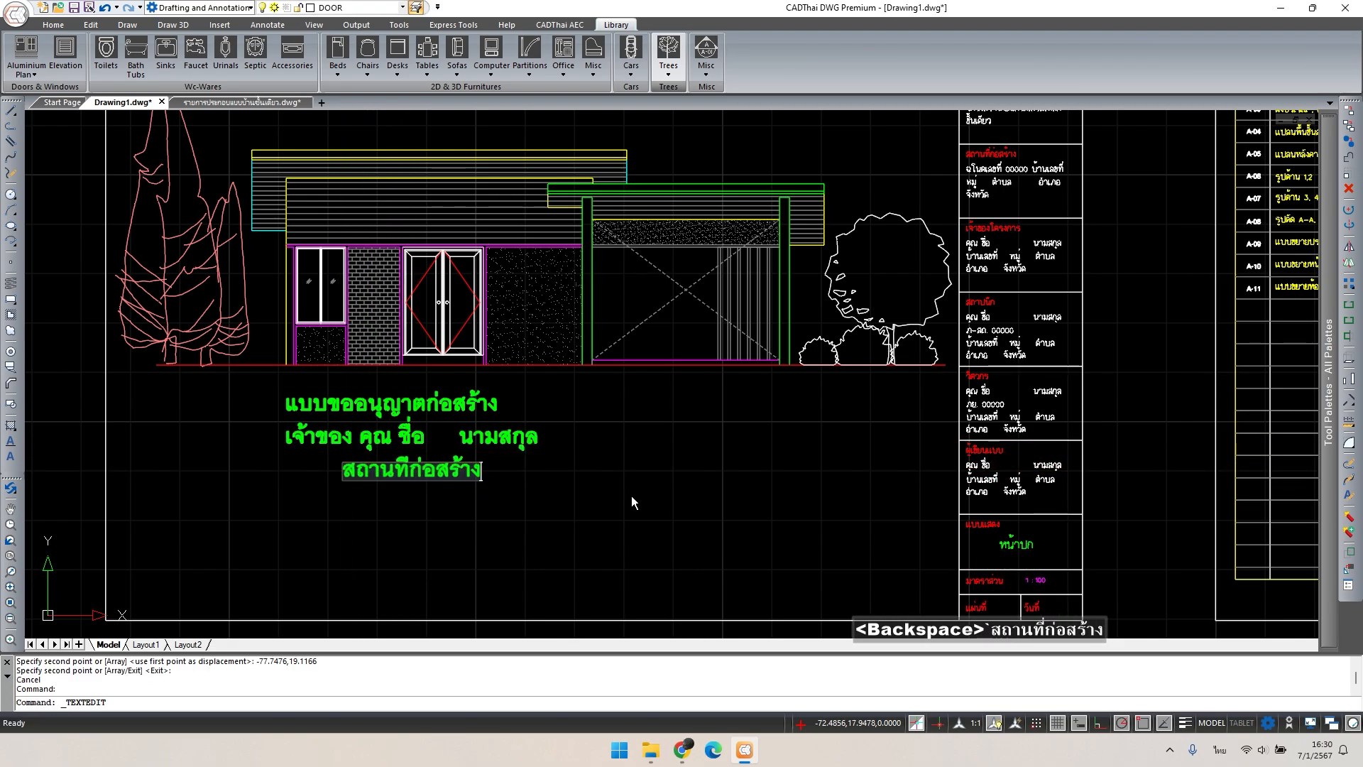
left_click(632, 497)
left_click(418, 475)
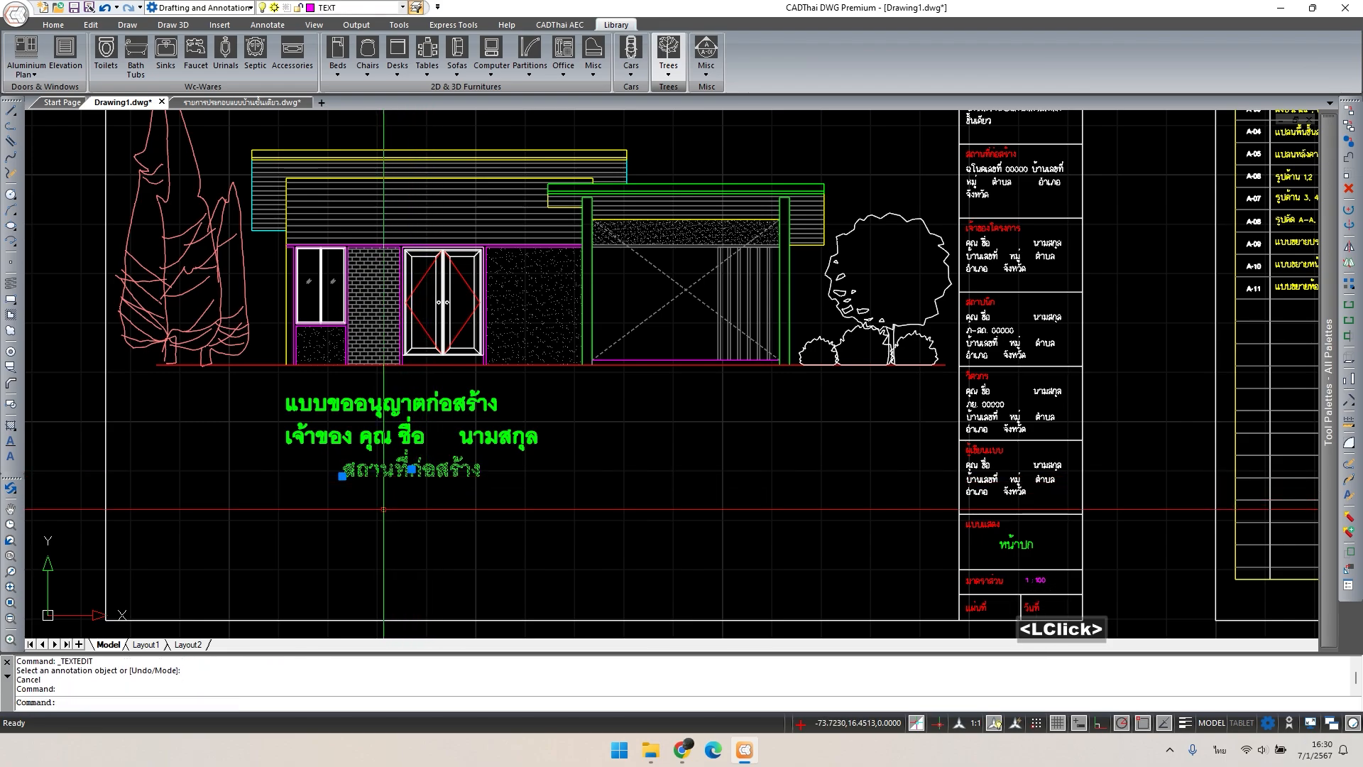
type("ท")
key("space")
key("Escape")
- Move the "สถานที่ก่อสร้าง" line horizontally so its start aligns with the two lines above
left_click(379, 470)
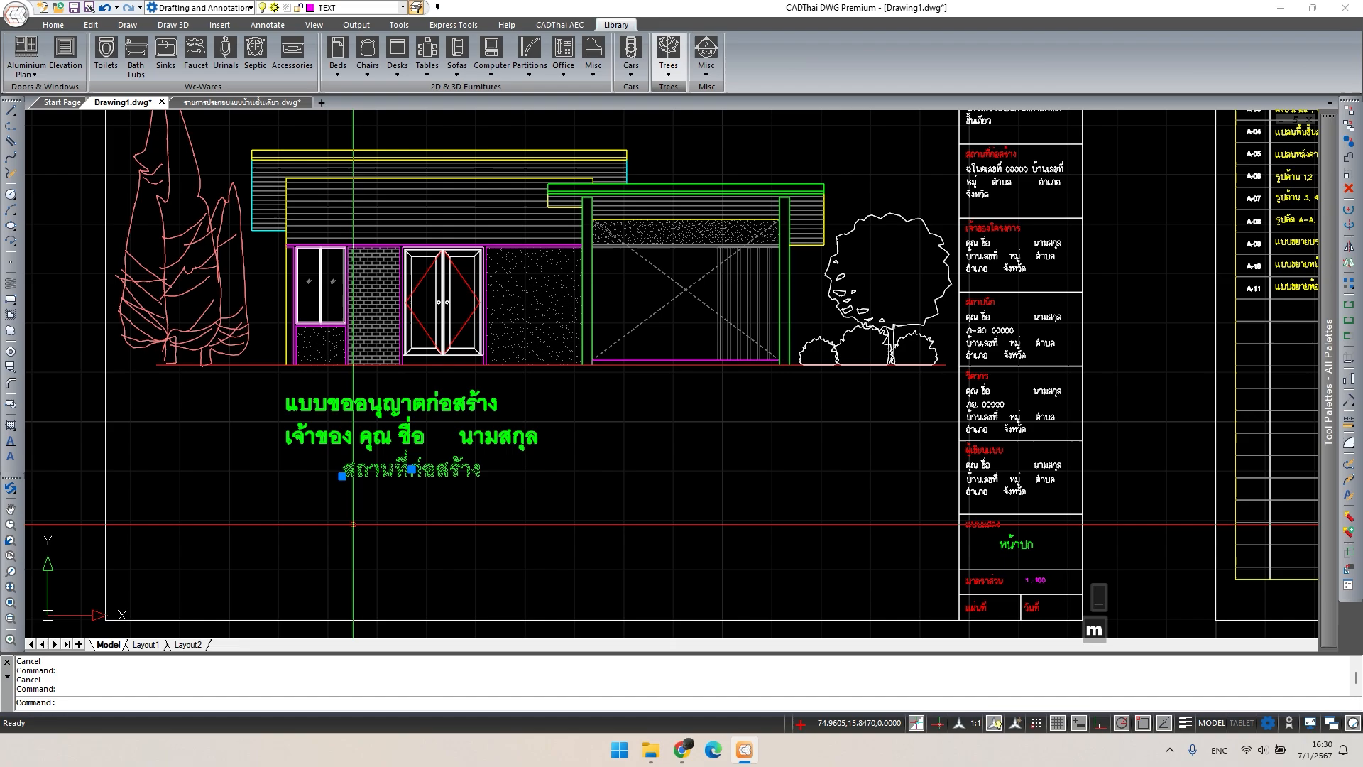
type("m")
key("space")
left_click(341, 477)
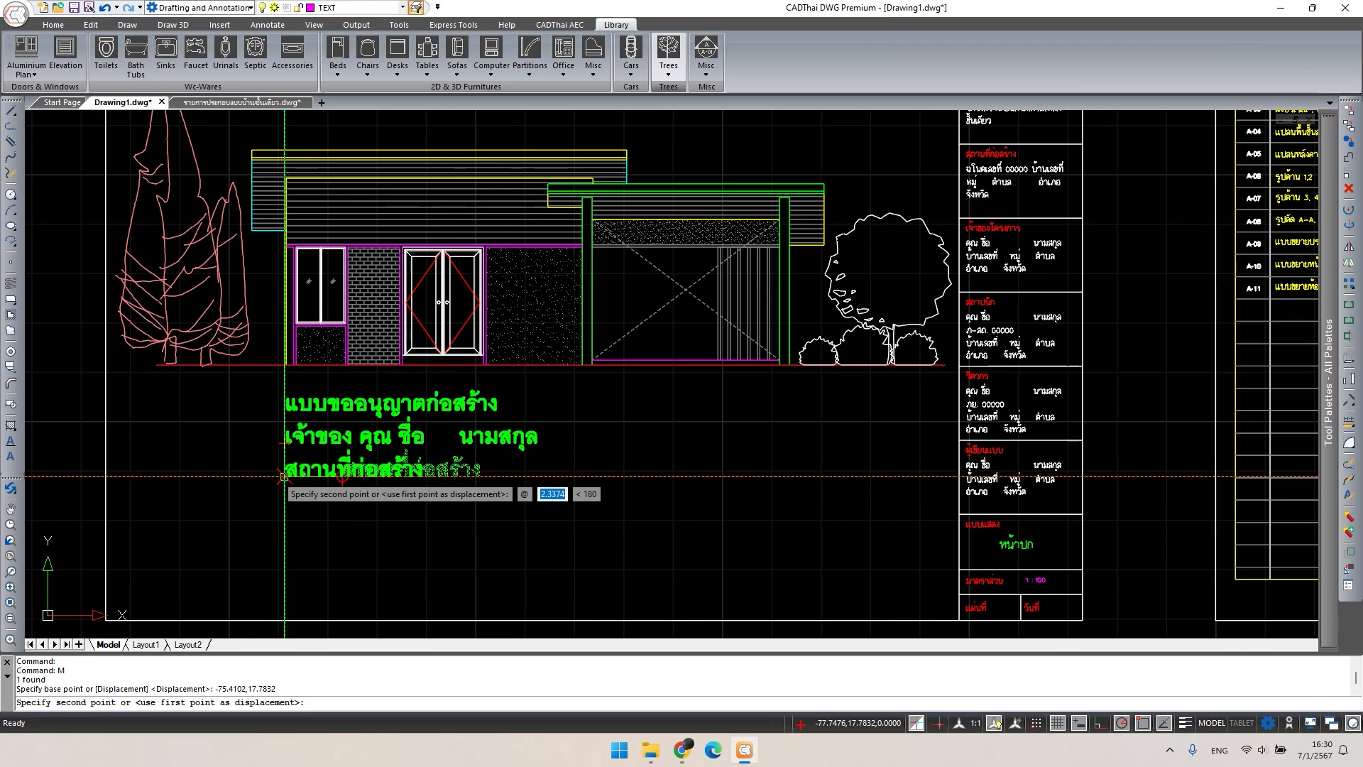
left_click(311, 478)
key("Escape")
- Copy the "สถานที่ก่อสร้าง" line straight down, using the spacing between the second and third lines
left_click(355, 471)
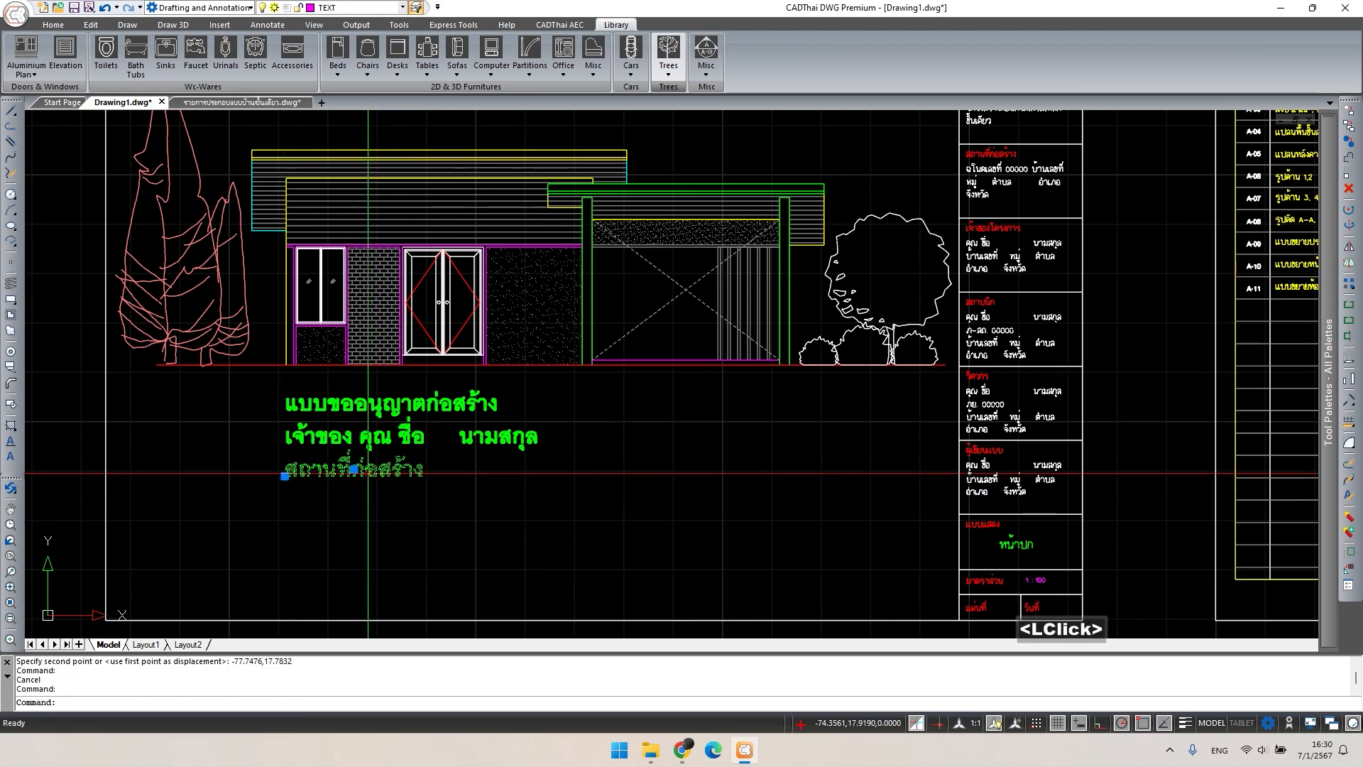
type("co")
key("space")
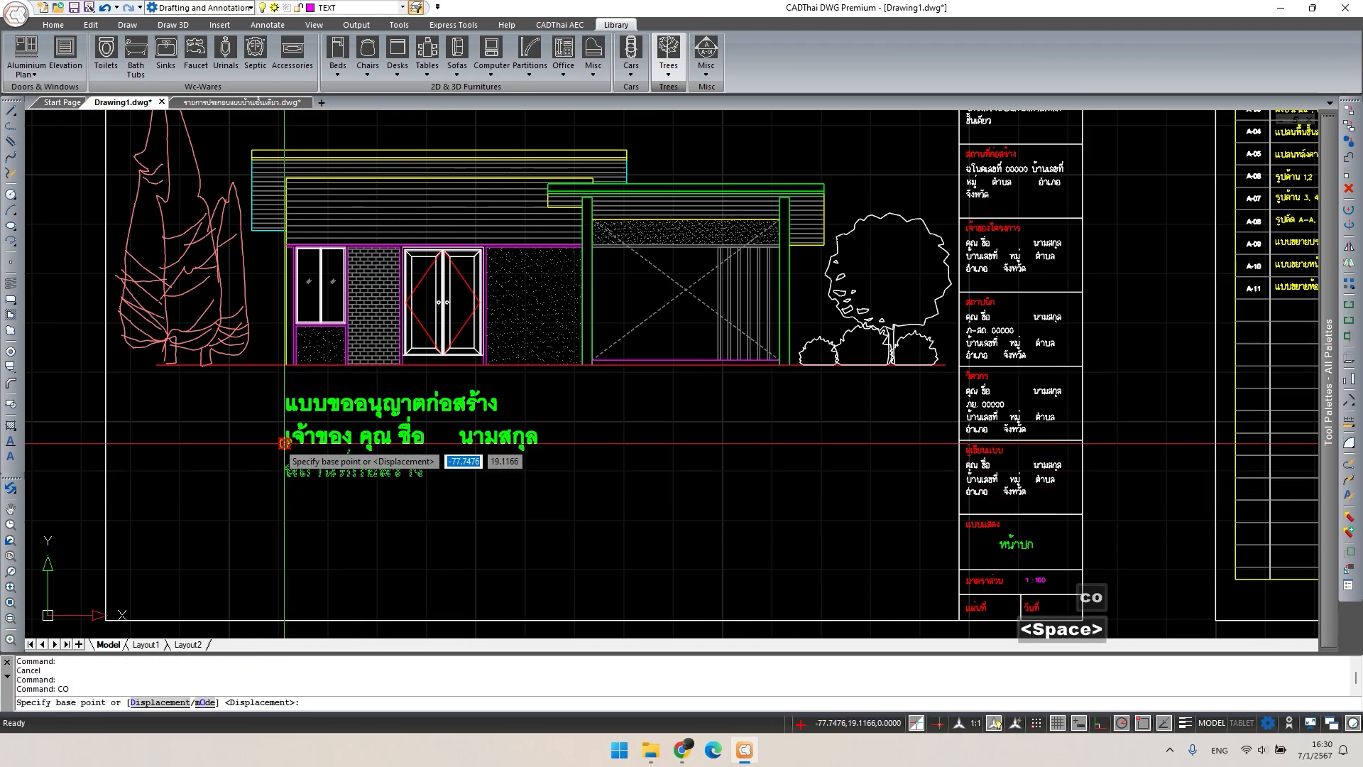
left_click(284, 441)
left_click(284, 502)
key("Escape")
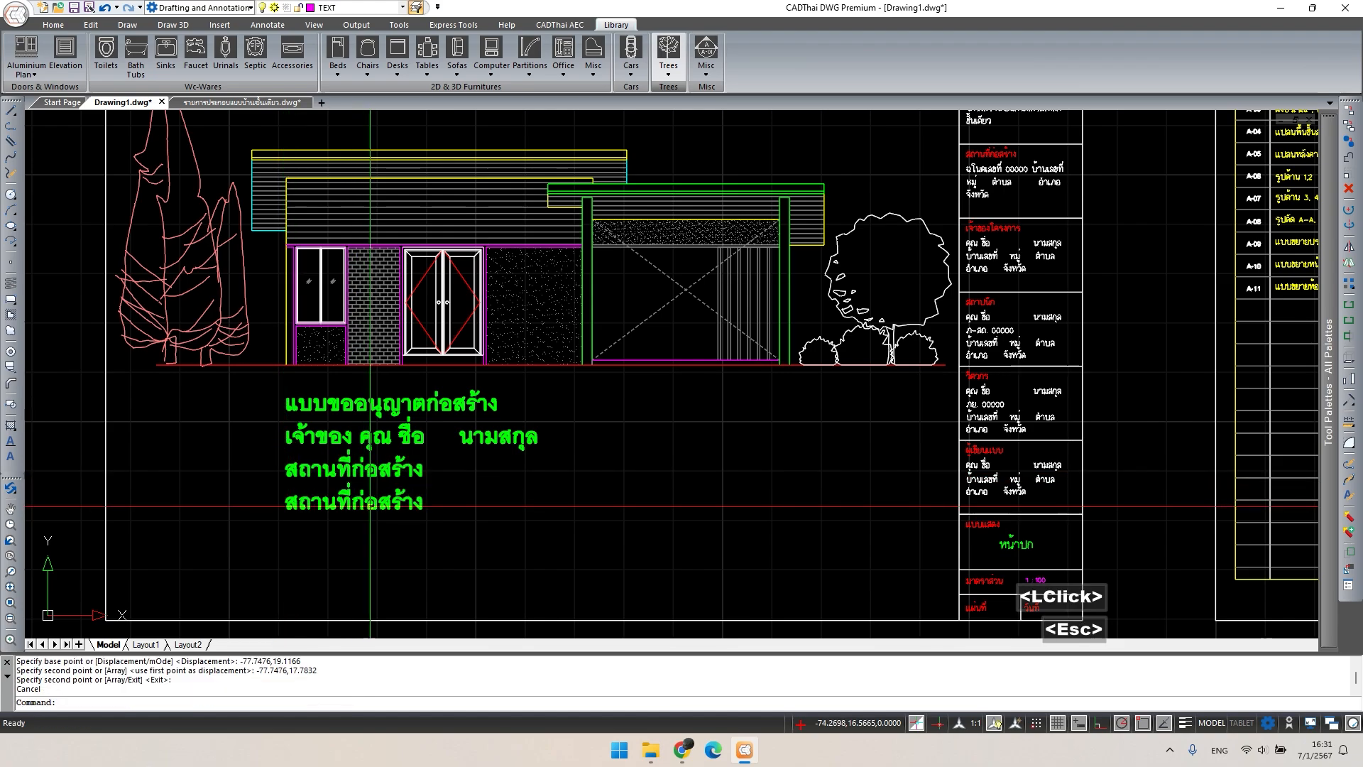
- Change the fourth line's text to "ฉโนดเลขที่ xxxxx"
double_click(353, 502)
type("ฉใน")
type("ดเลขที ")
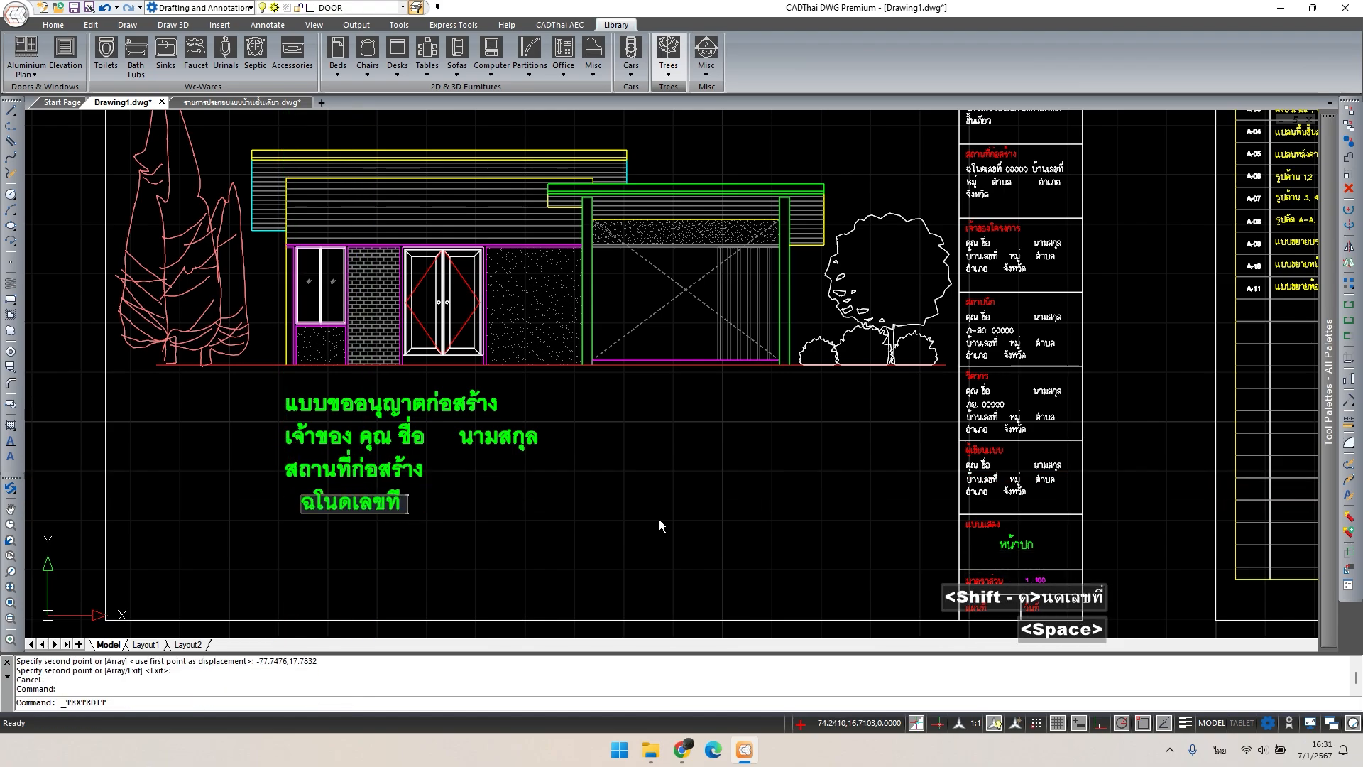
type("xxxxx")
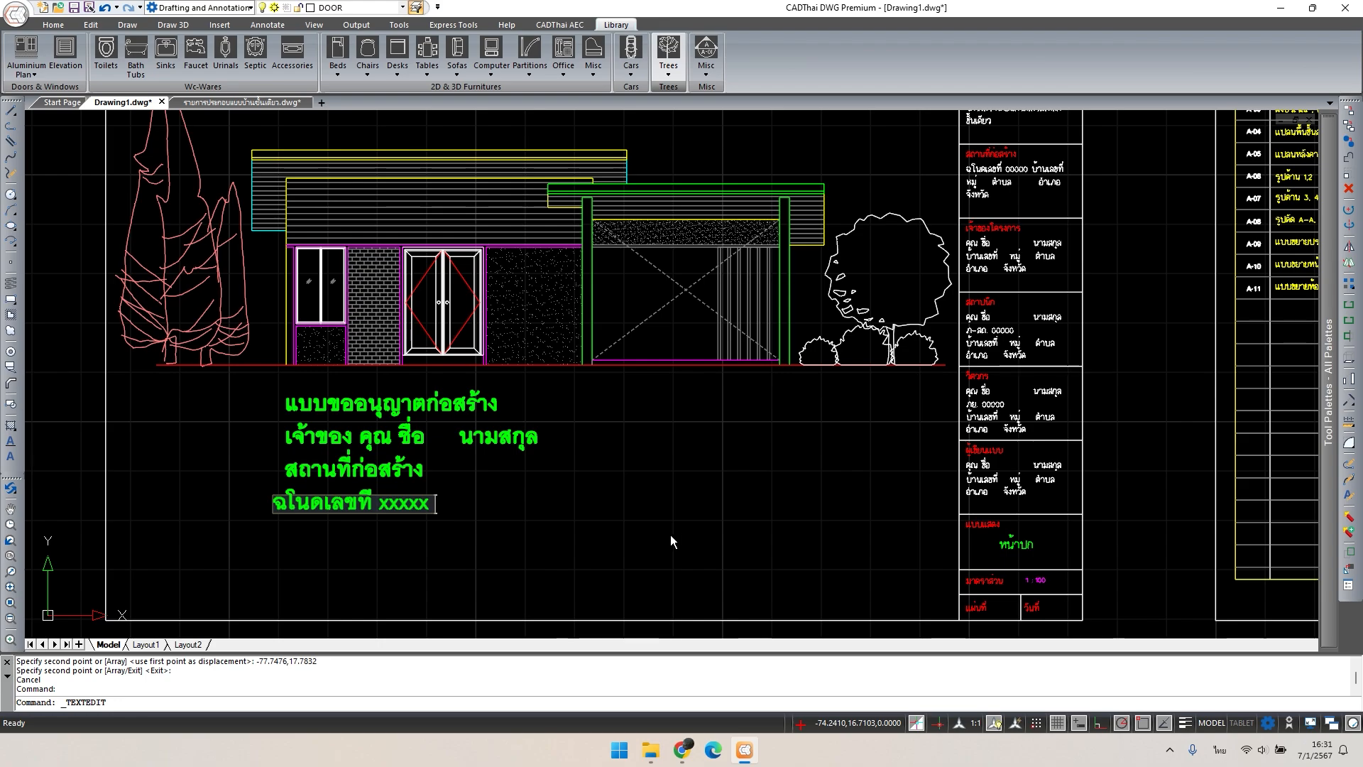
left_click(670, 536)
key("Escape")
left_click(406, 509)
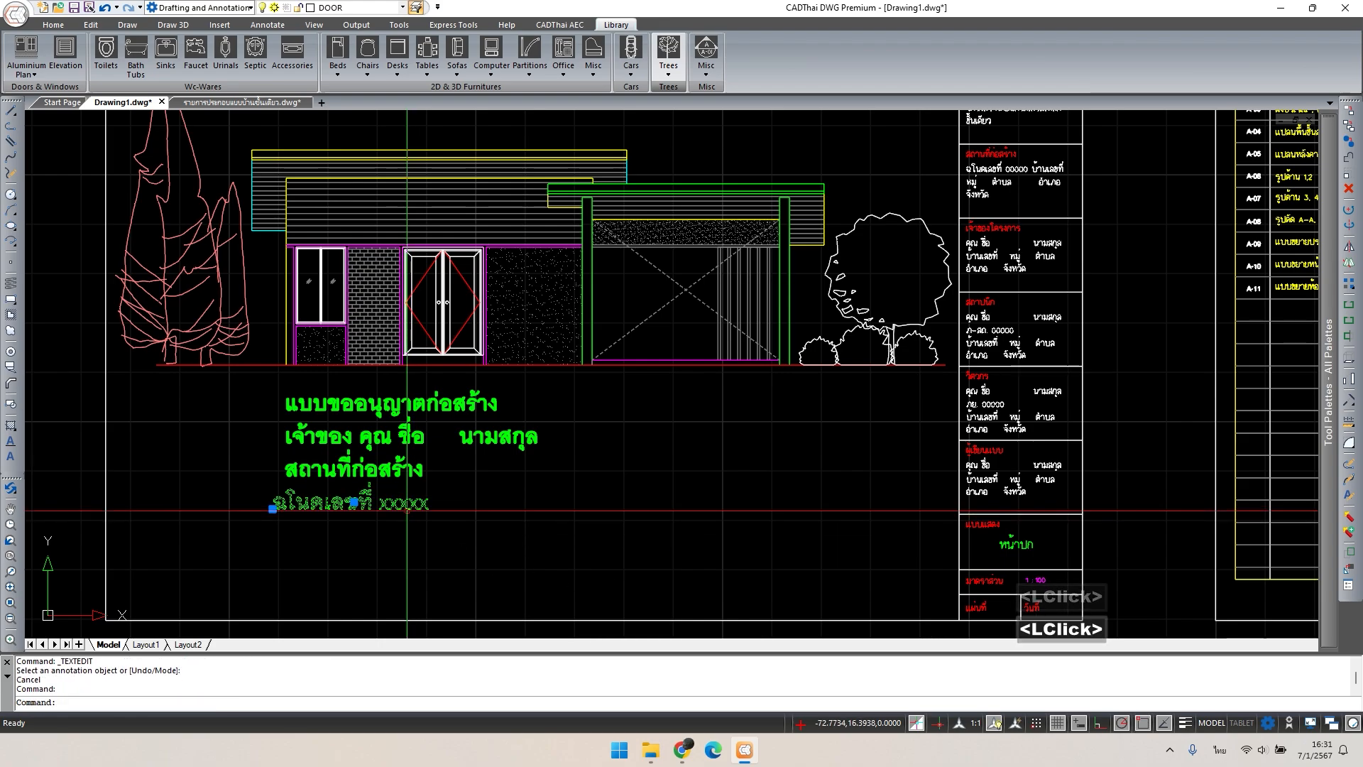
left_click(340, 538)
key("Escape")
- Move the "ฉโนดเลขที่ xxxxx" line so its start aligns with the lines above
left_click(312, 508)
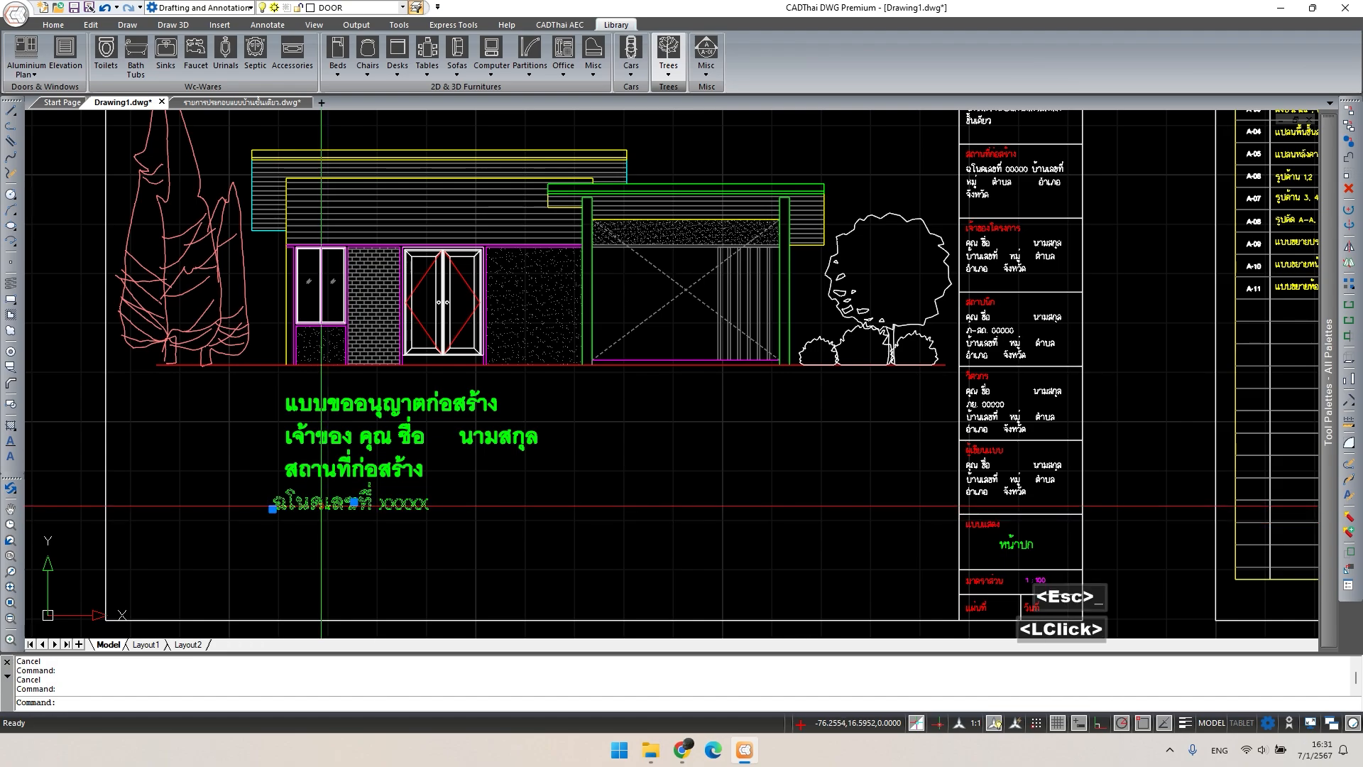
type("m")
key("space")
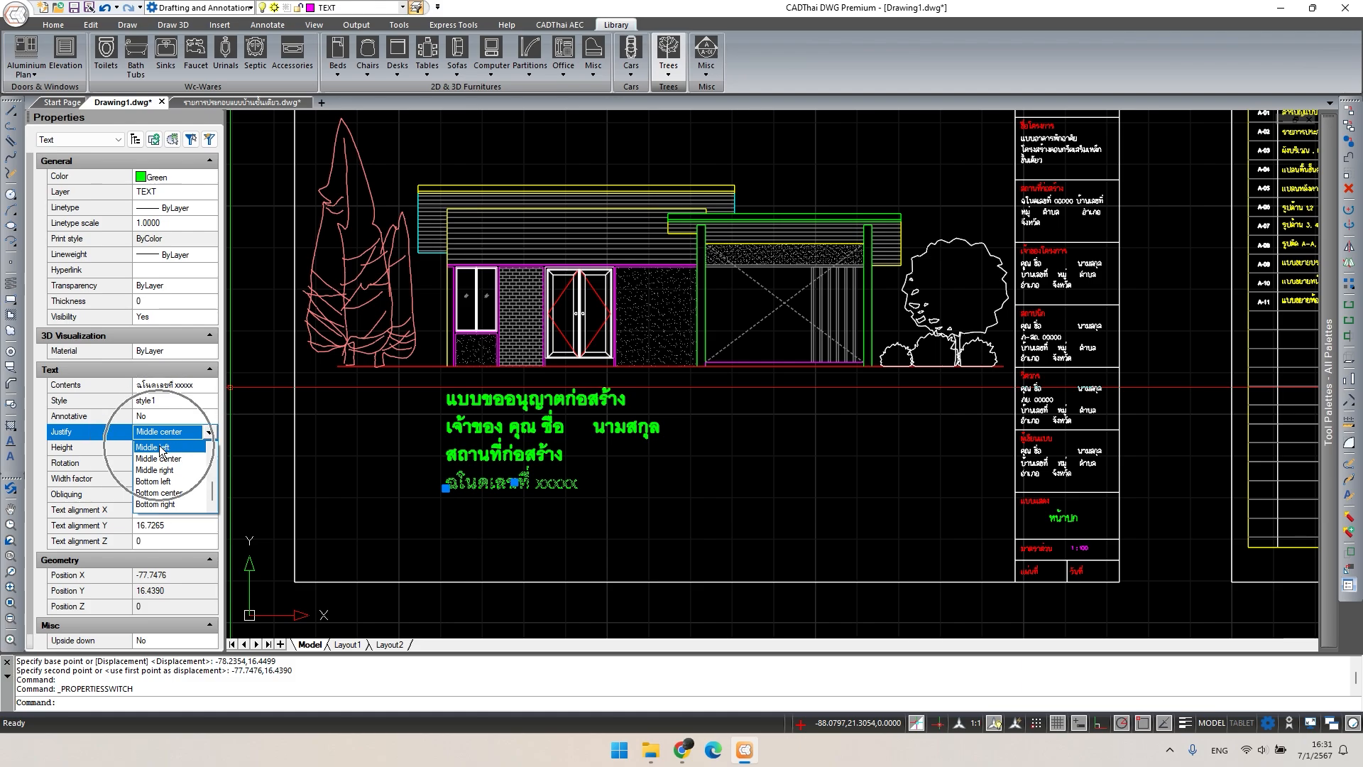
- Set the justification of the "ฉโนดเลขที่ xxxxx" text to Middle left and close its properties
left_click(160, 447)
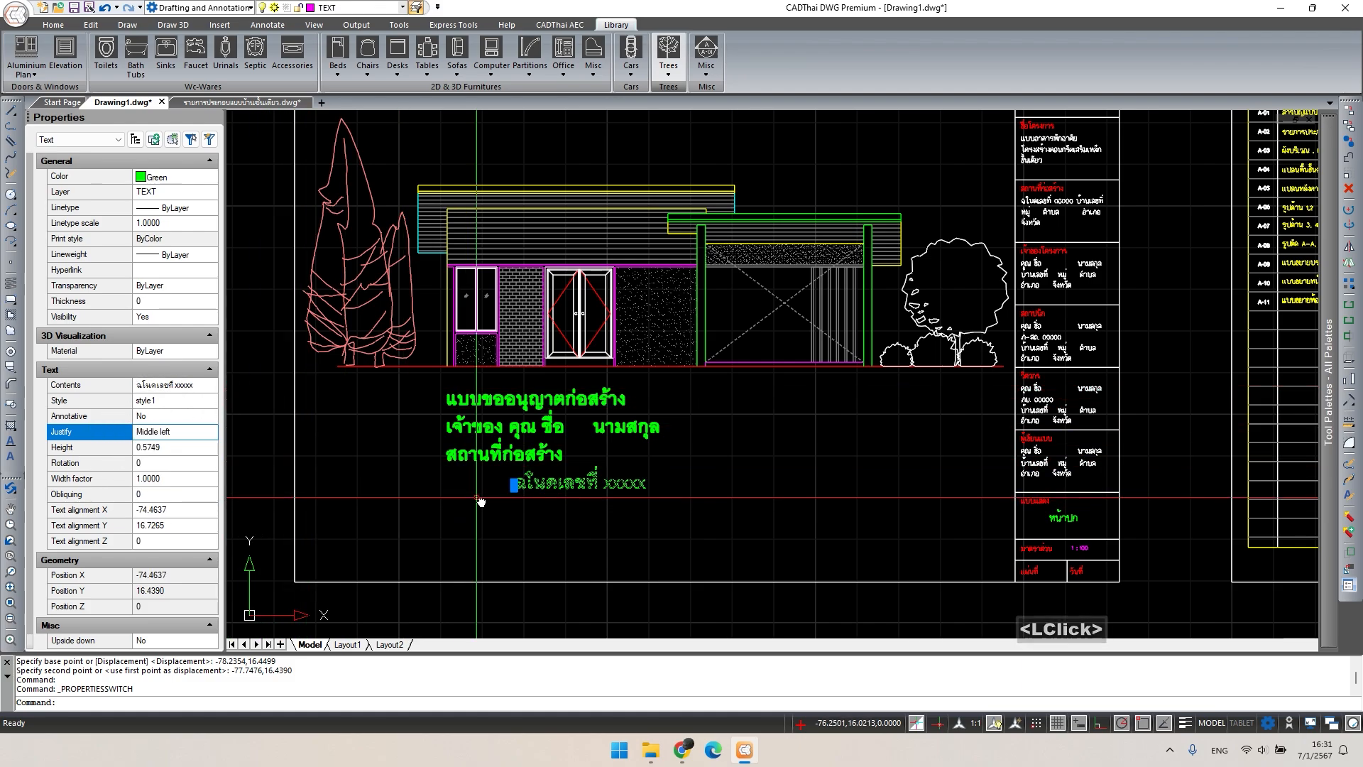
middle_click_drag(487, 502, 482, 500)
left_click(215, 119)
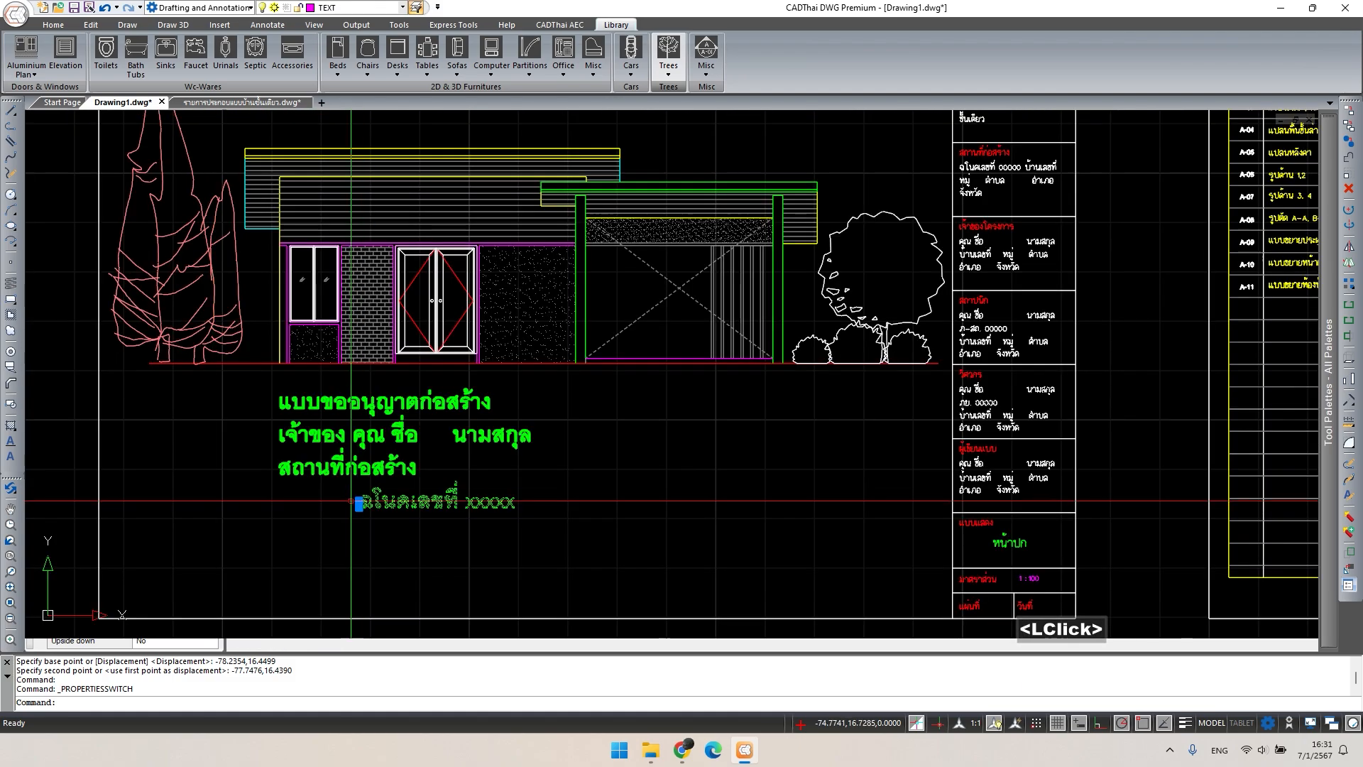
key("Escape")
- Shift the "ฉโนดเลขที่ xxxxx" line horizontally so its middle-left insertion point lines up with the start of the three lines above
scroll(348, 489, "up", 2)
left_click(450, 507)
double_click(372, 518)
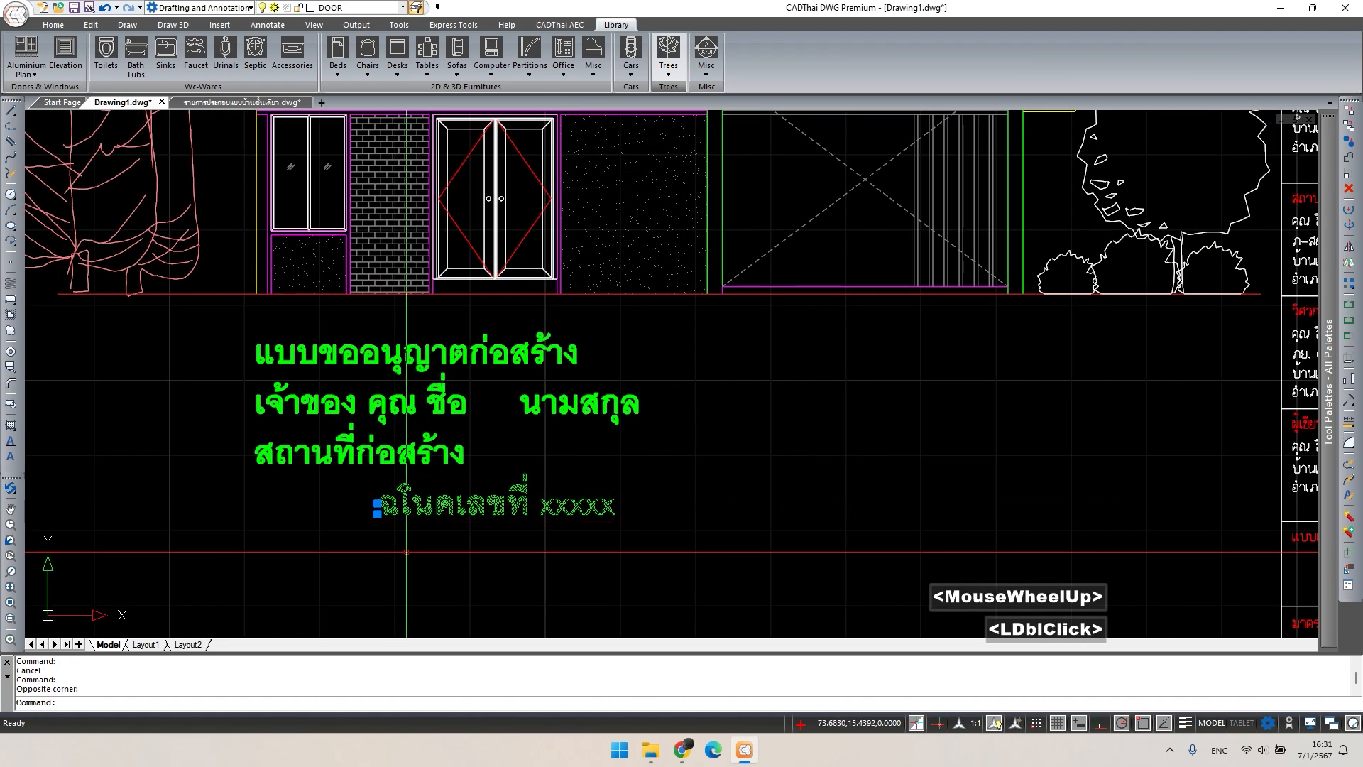
type("m")
key("space")
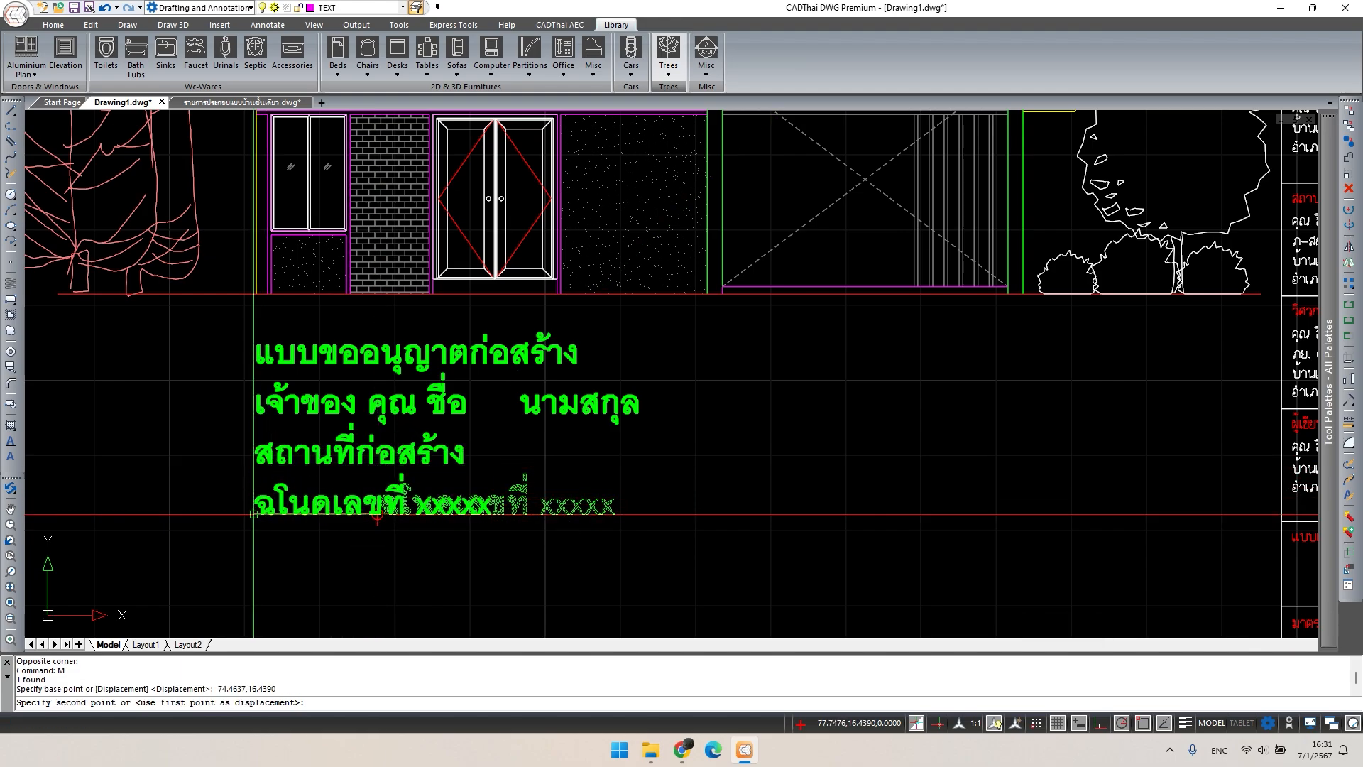
key("Escape")
- Copy the "ฉโนดเลขที่ xxxxx" line straight down as a fifth line, using the spacing between the third and fourth lines
middle_click_drag(323, 532, 375, 491)
double_click(376, 491)
type("co")
key("space")
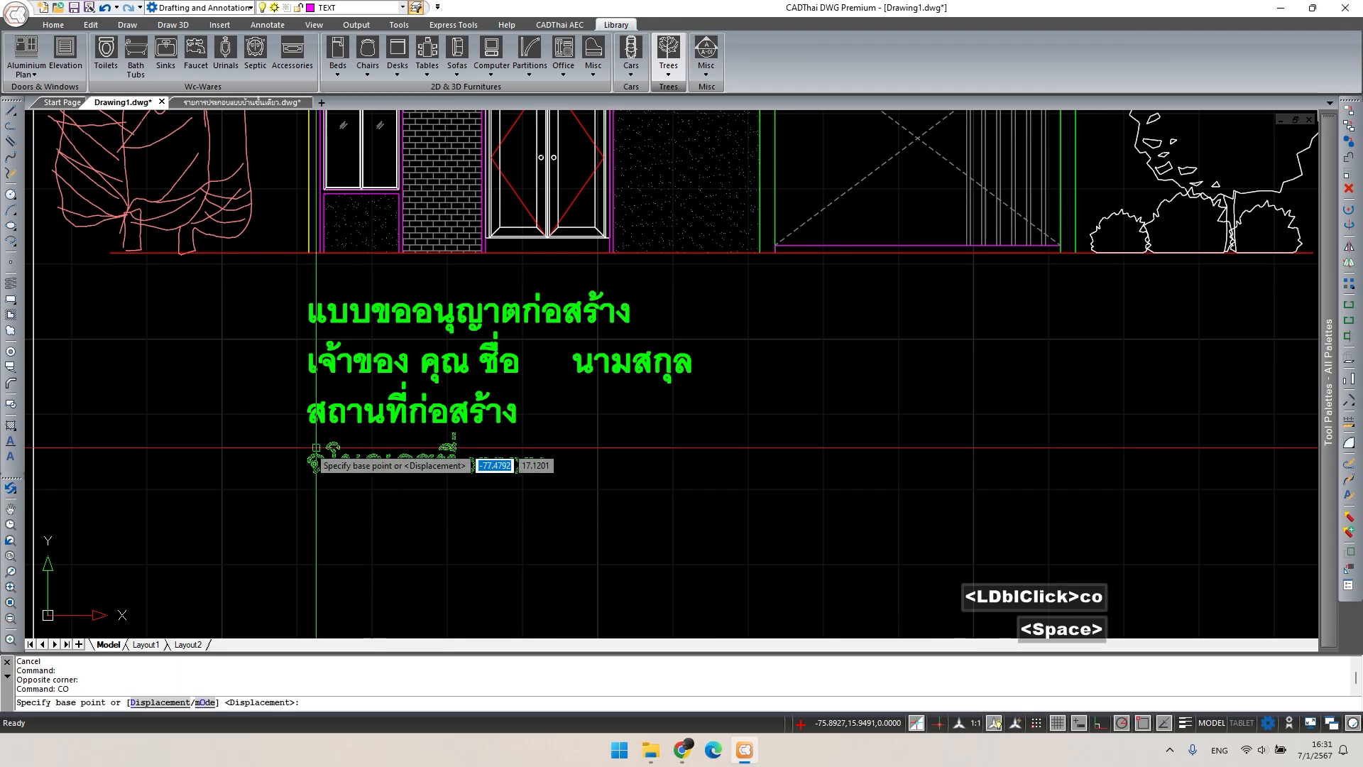
left_click(307, 422)
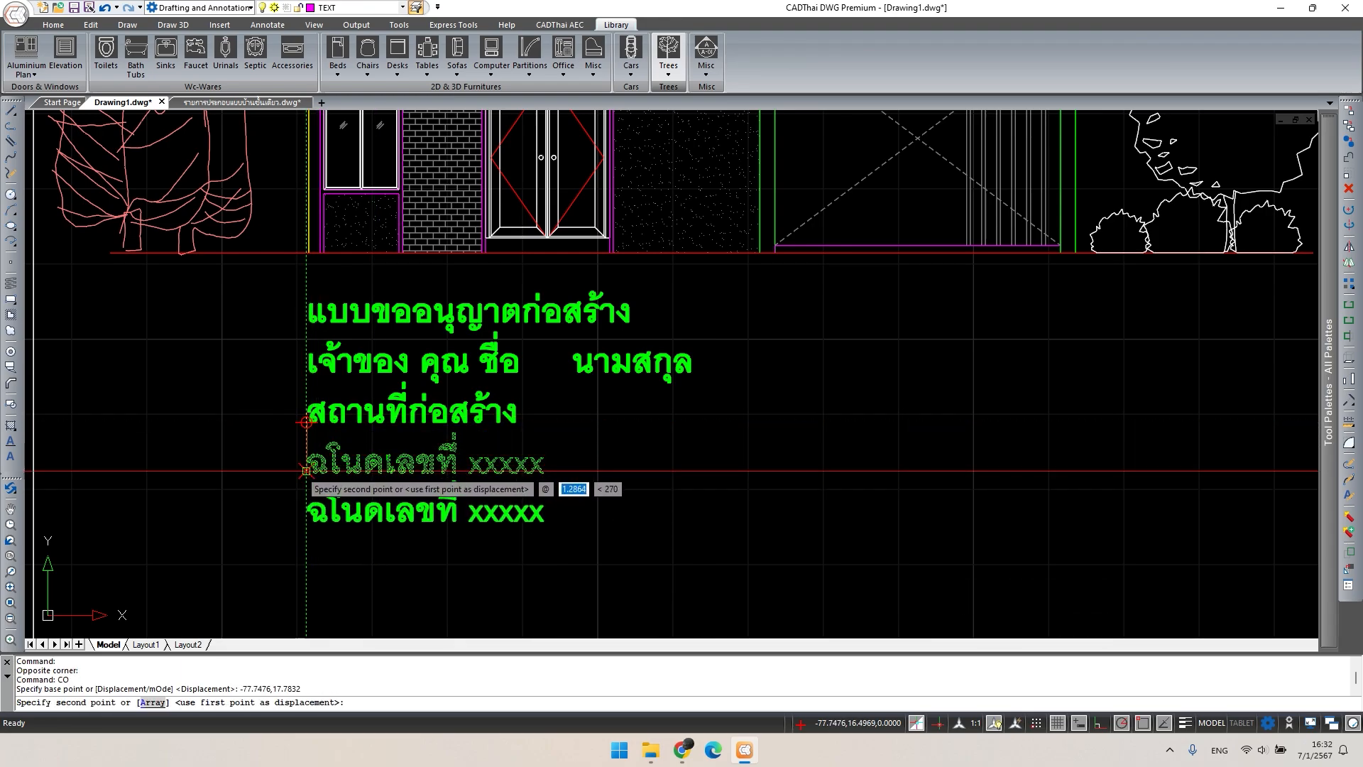
left_click(316, 474)
key("Escape")
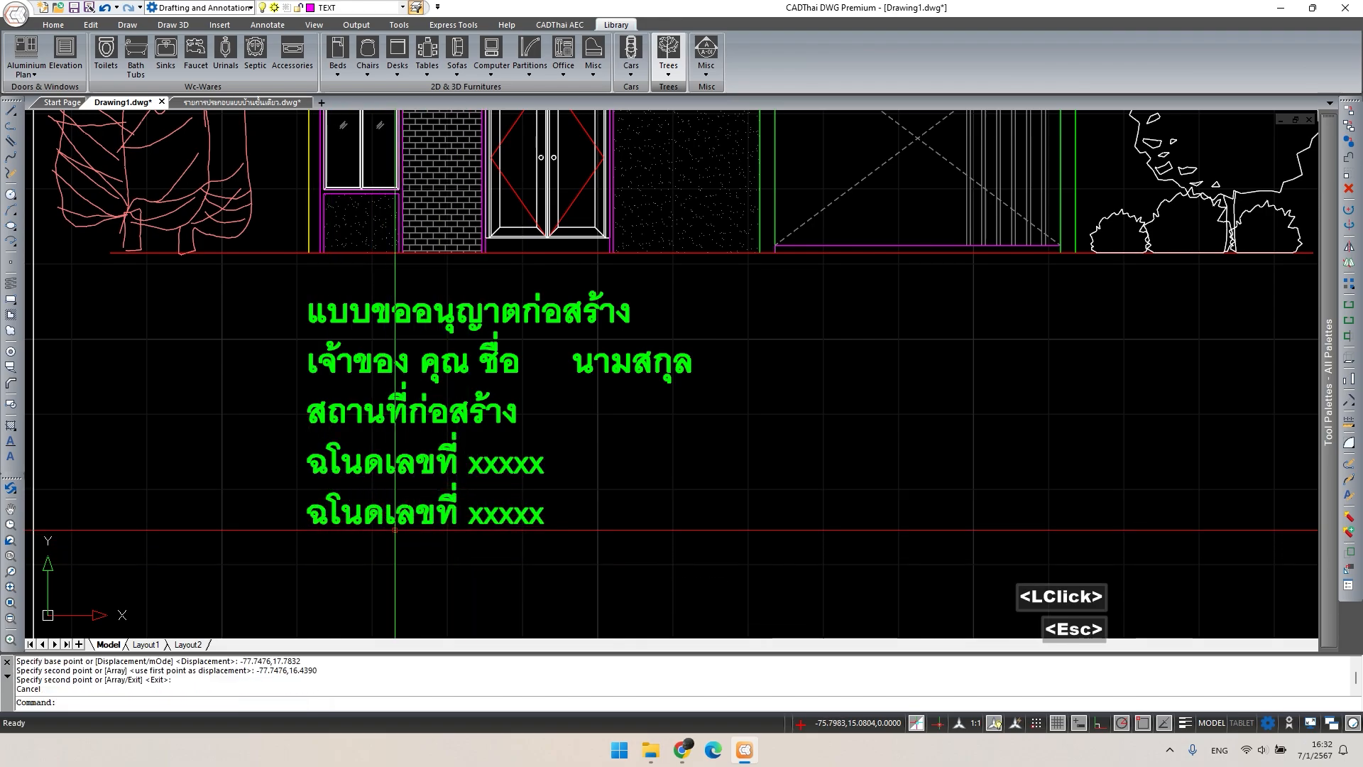
- Change the fifth line's text to "หมู่ที่ xx ตำบล xxxxx จังหวัด xxxxx" and finish text editing
double_click(377, 519)
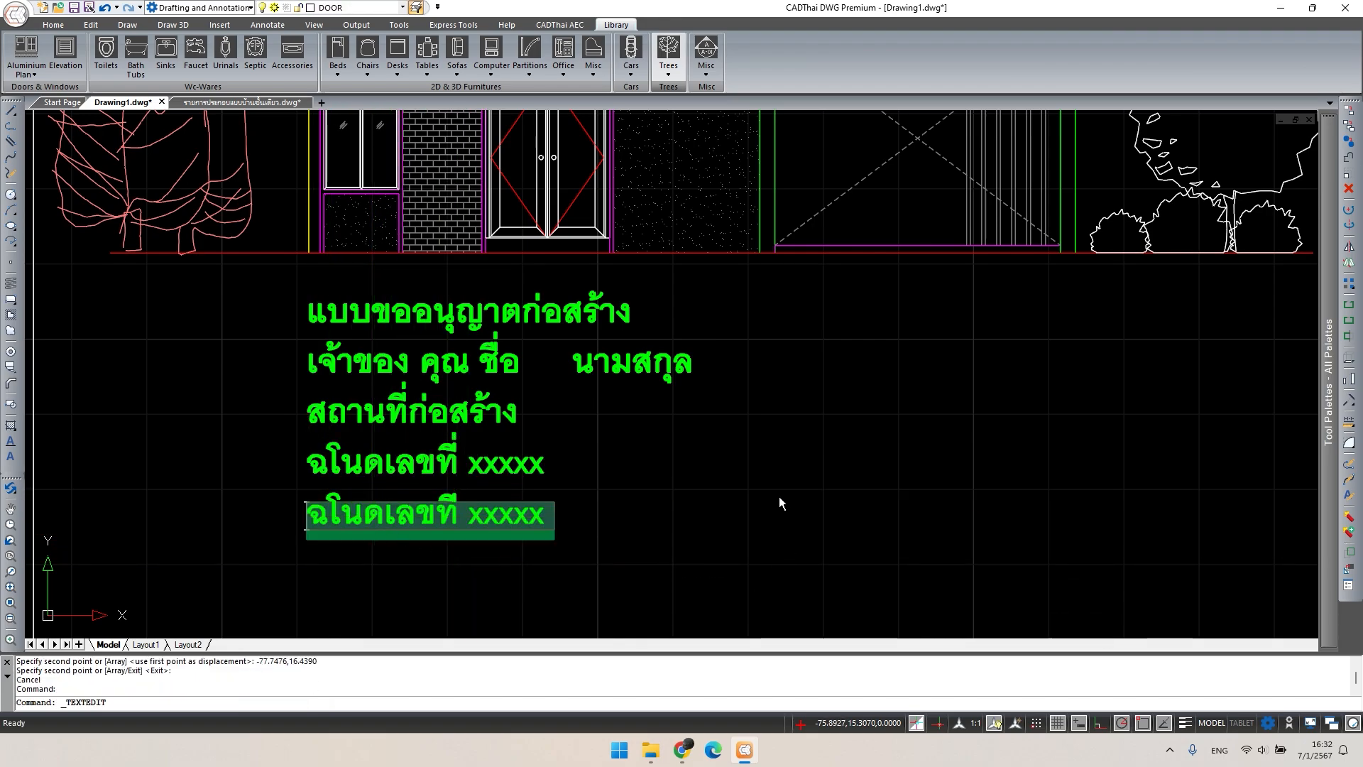
type("g]-")
key("BackSpace")
key("BackSpace")
key("BackSpace")
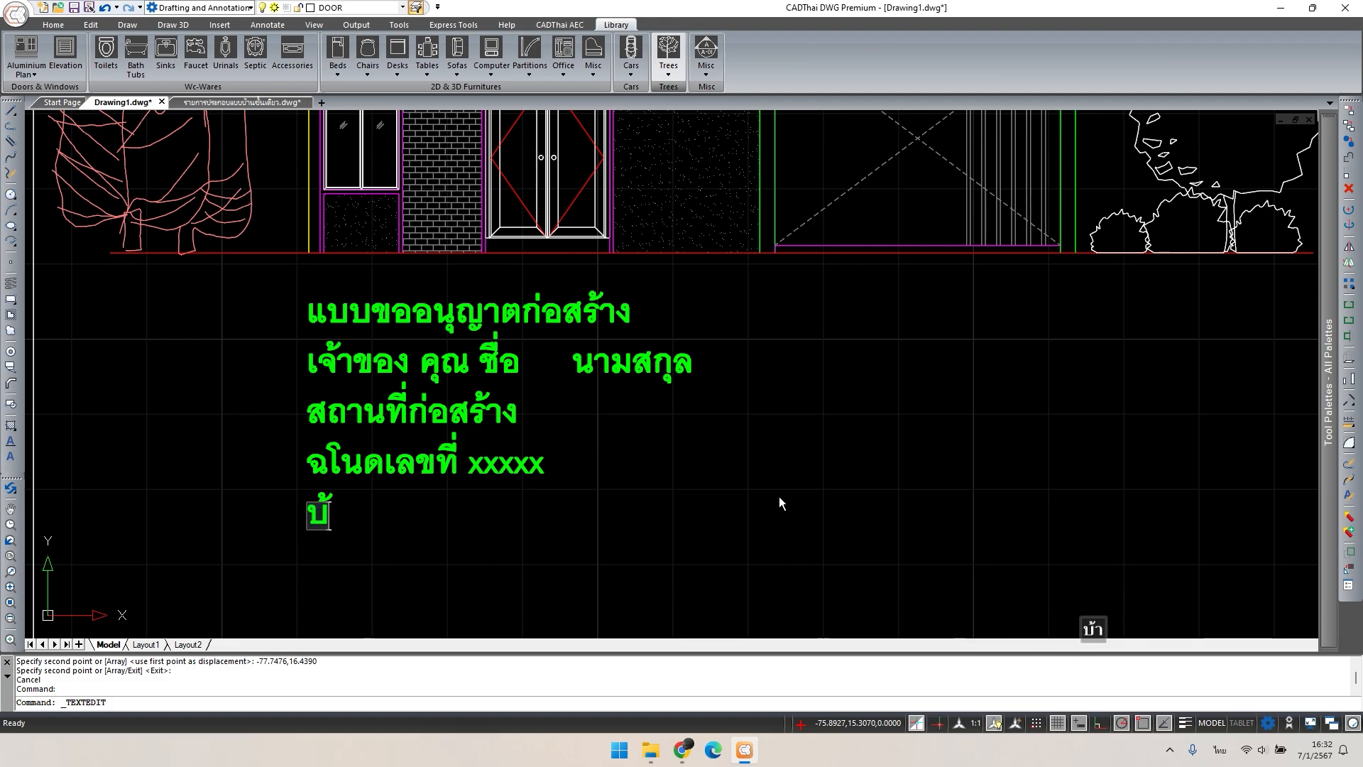
key("BackSpace")
key("BackSpace")
key("BackSpace")
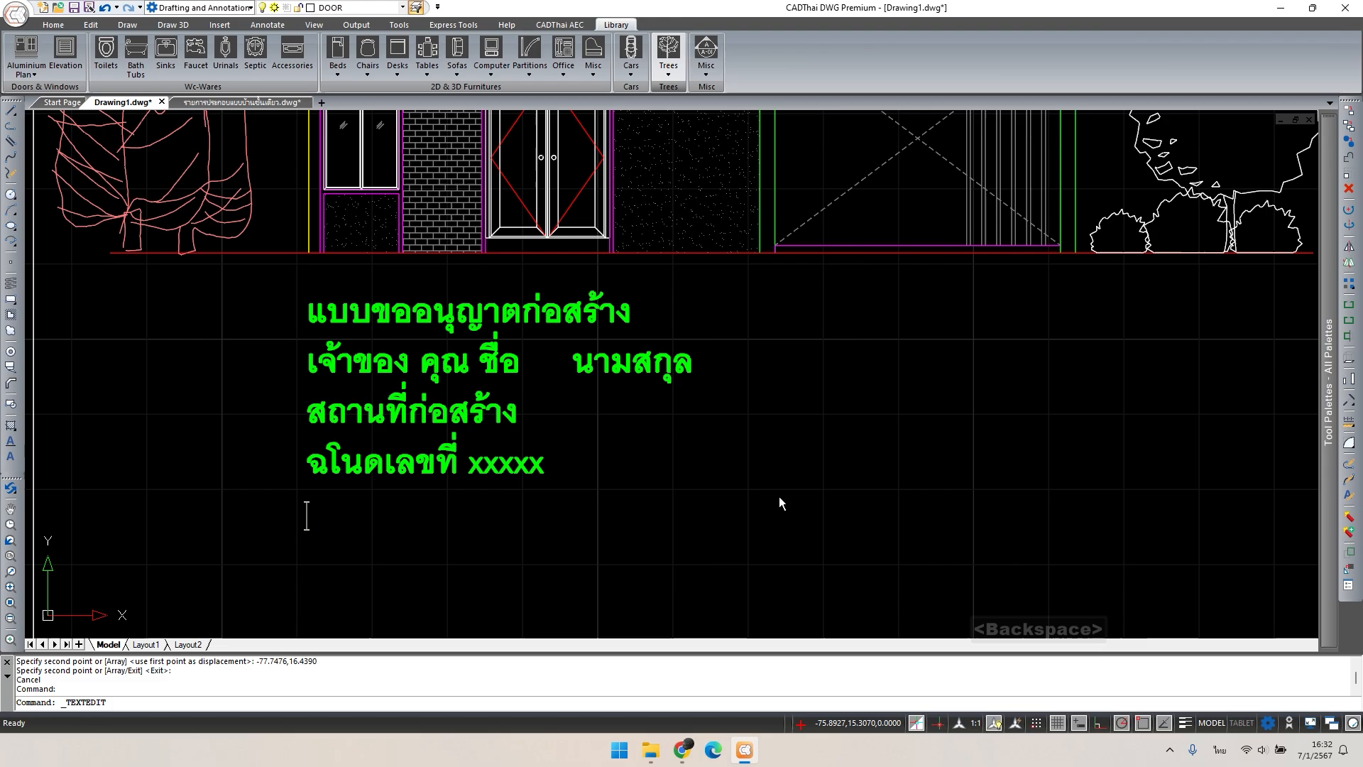
type("ต")
type("หมู่ที ")
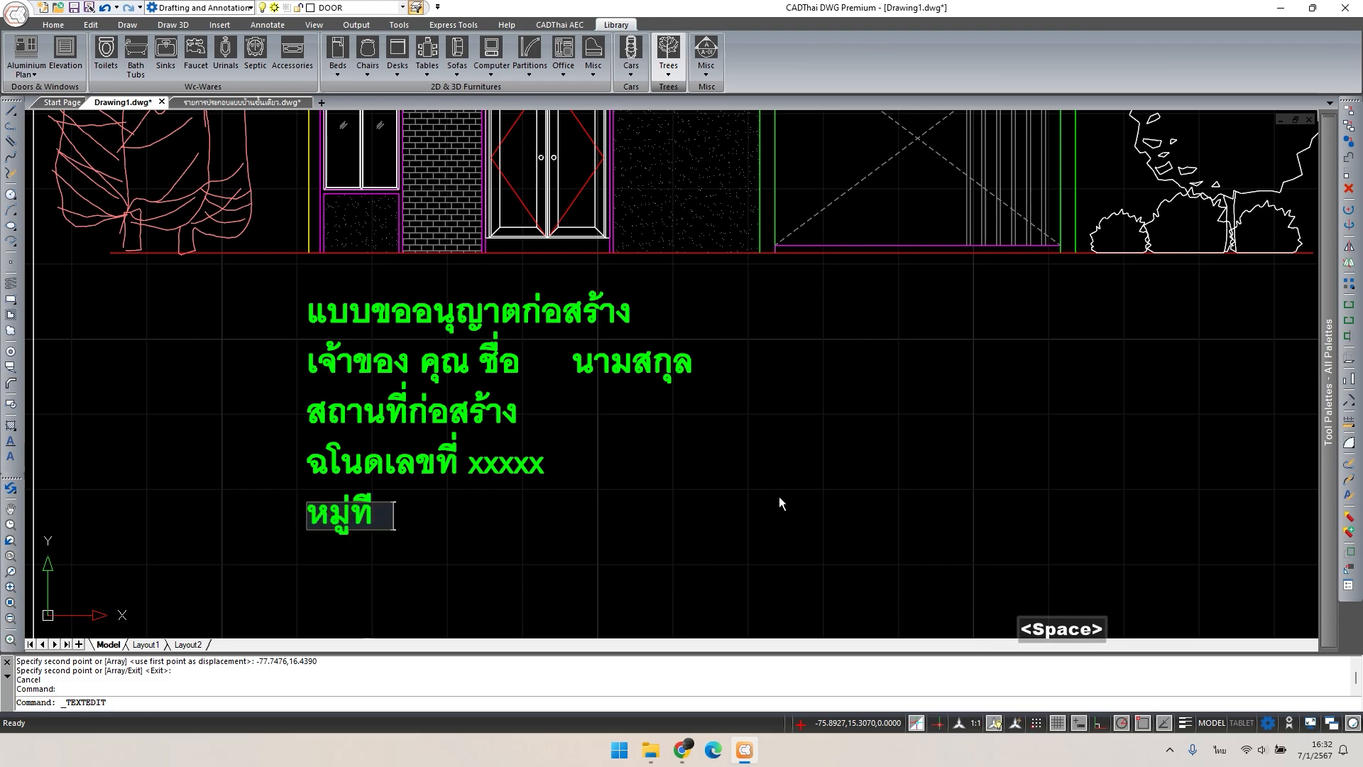
type("xx   ")
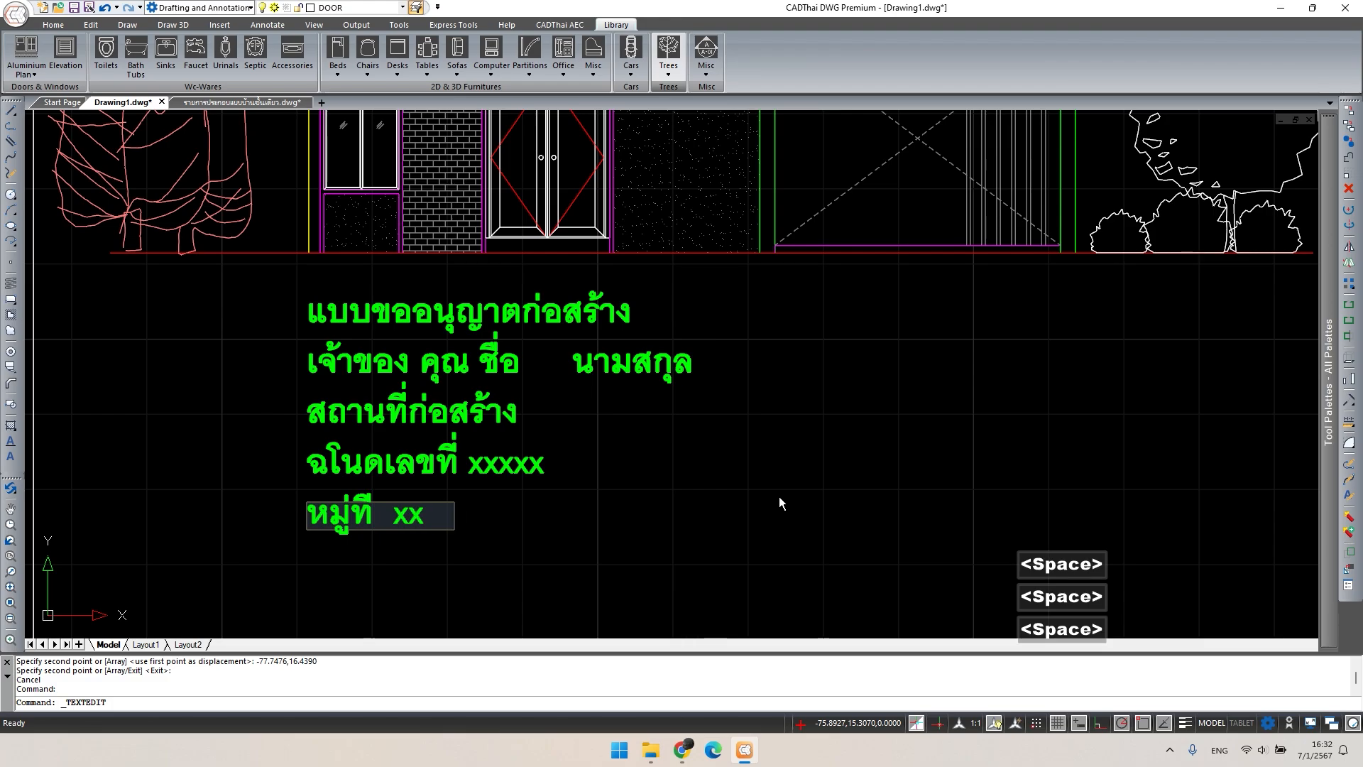
type("ตำ")
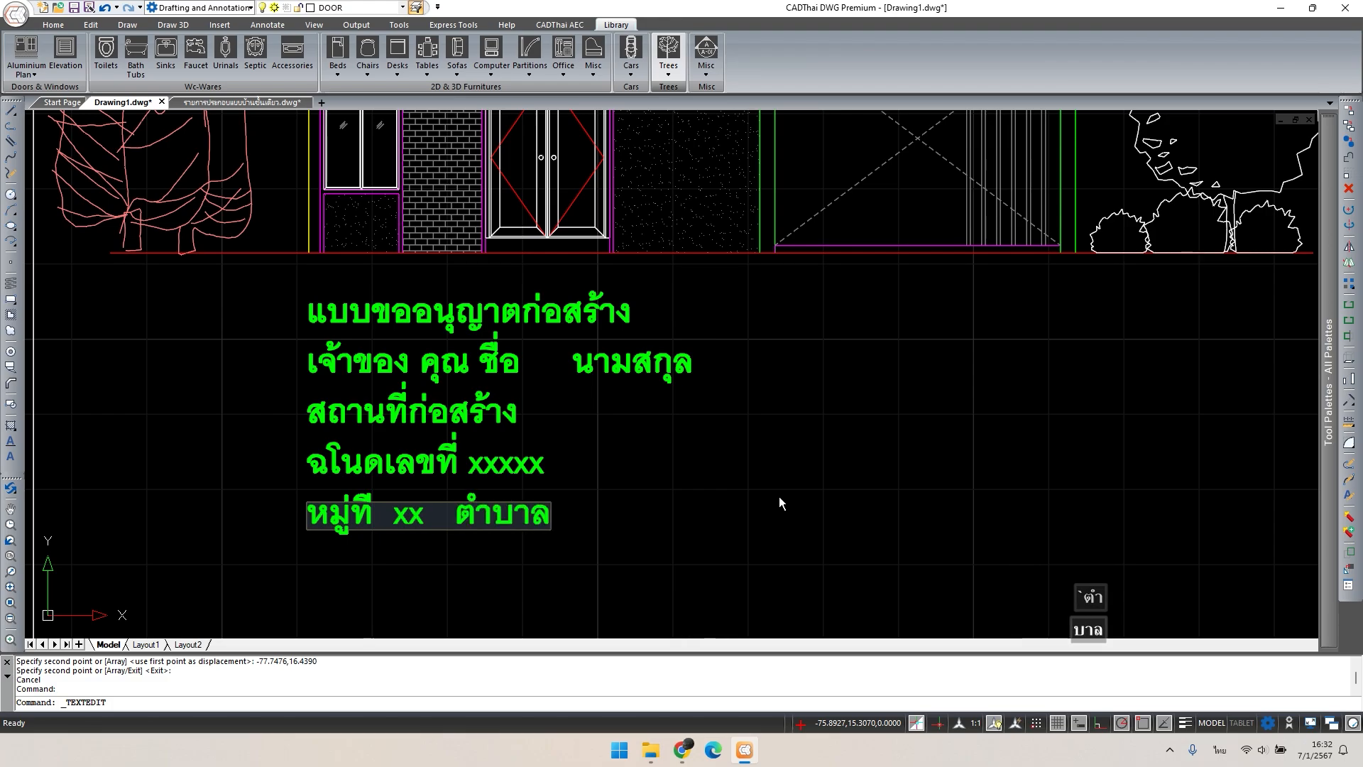
type("บาล")
key("BackSpace")
key("BackSpace")
type("ล  xxxxx   จังหวัด xxxx")
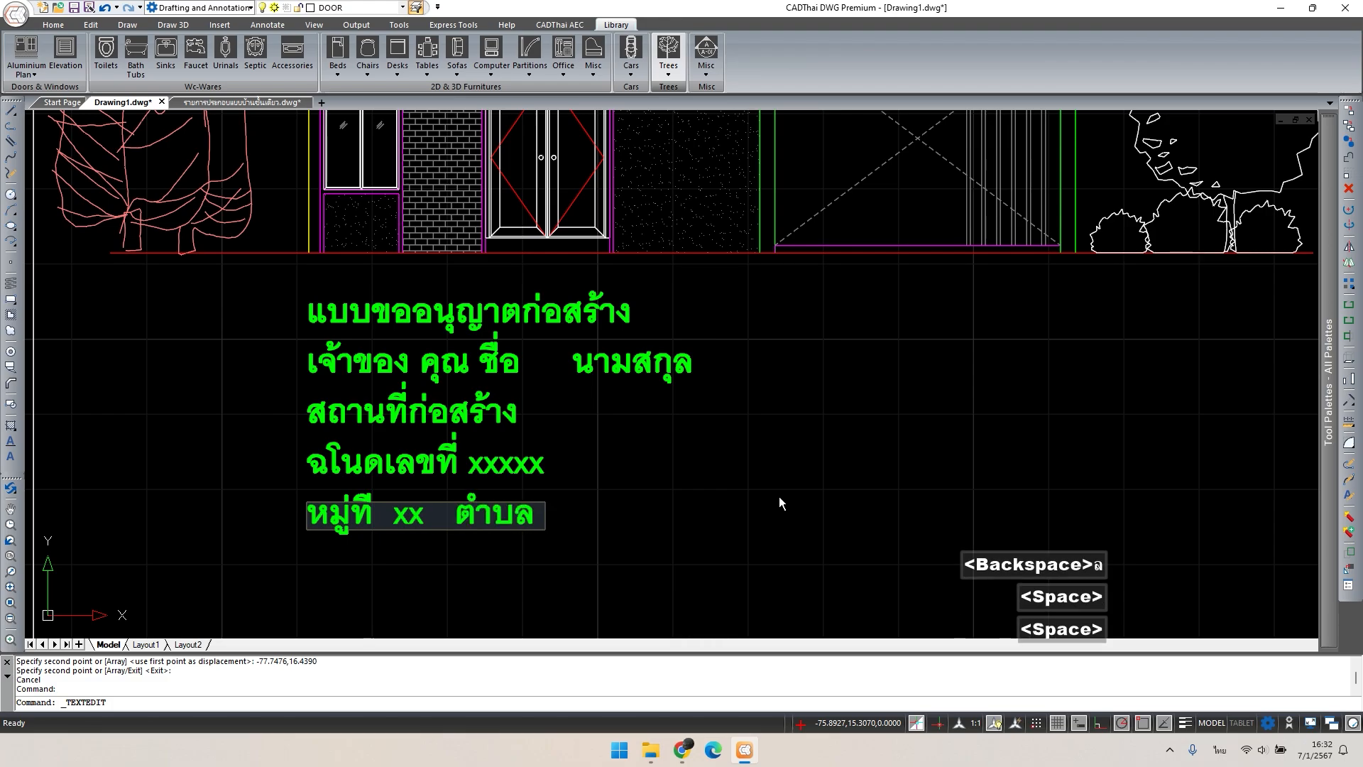
type("x")
left_click(915, 472)
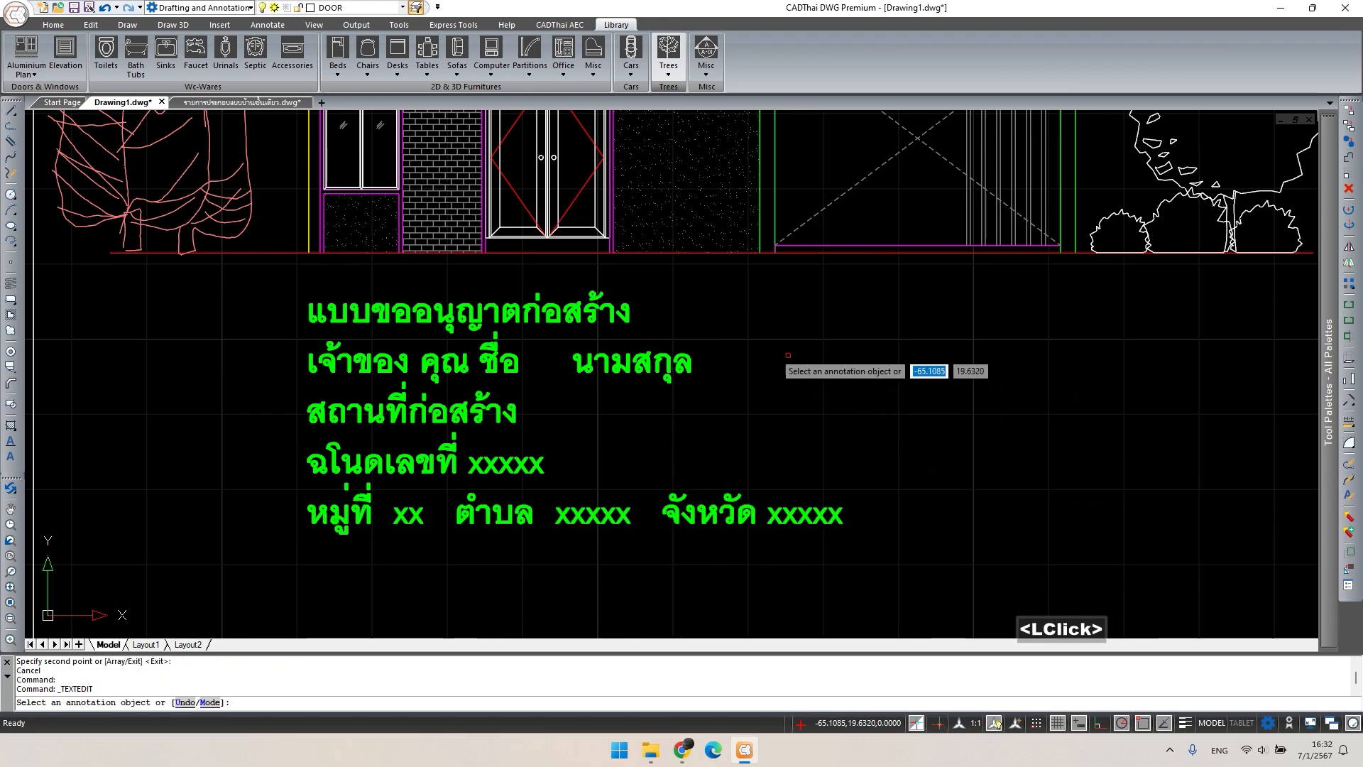
key("Escape")
- Save the drawing with the completed cover sheet title lines
scroll(877, 395, "down", 2)
mouse_move(877, 396)
middle_mouse_down()
mouse_move(694, 447)
mouse_move(691, 466)
mouse_move(586, 453)
mouse_move(724, 469)
middle_mouse_up()
scroll(690, 465, "down", 2)
scroll(587, 453, "up", 1)
key("Escape")
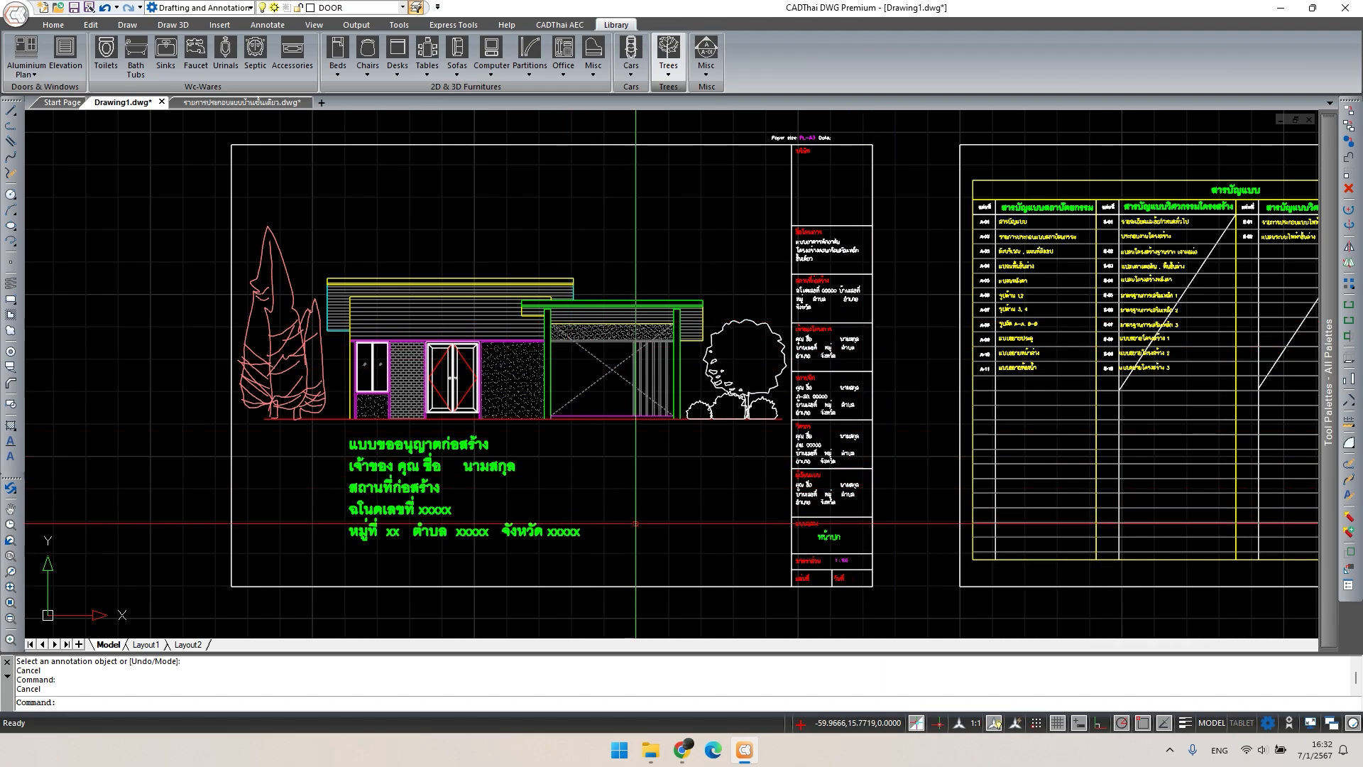
left_click(74, 8)
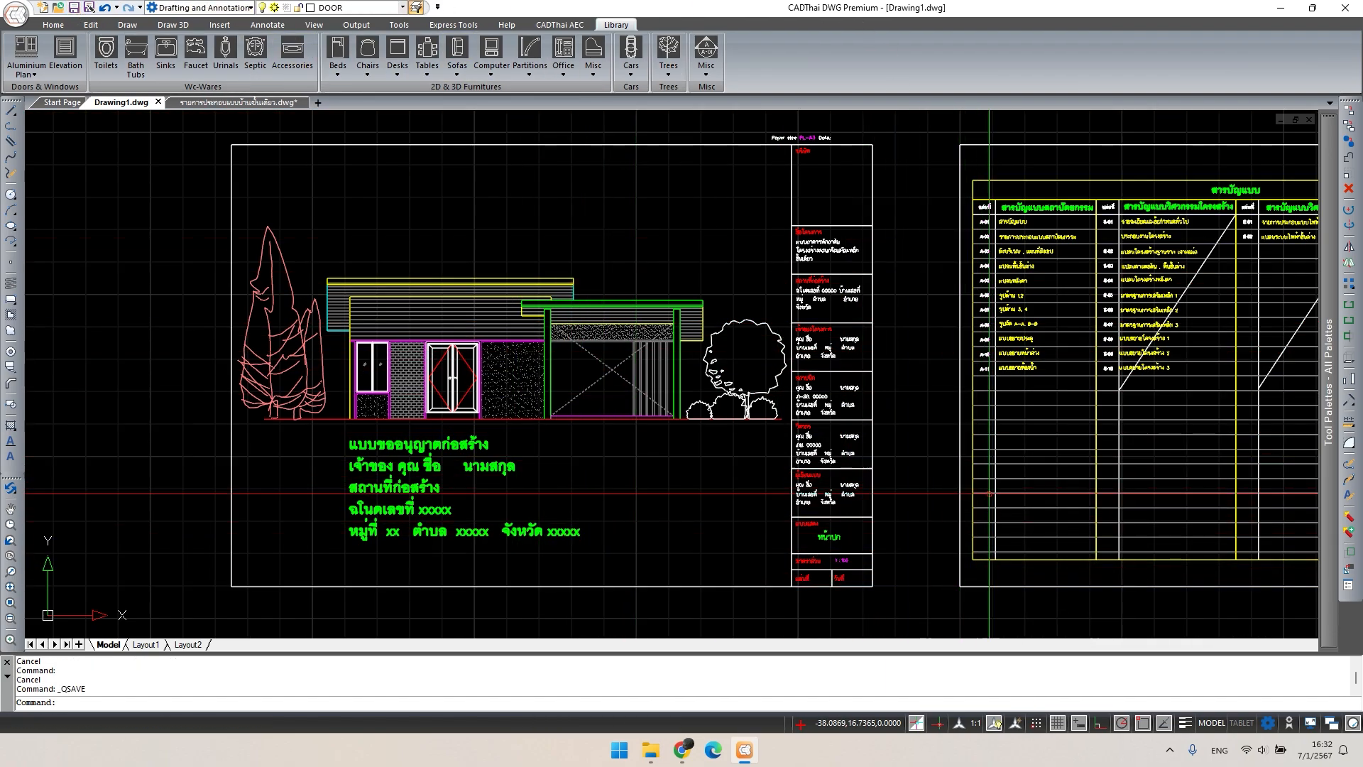